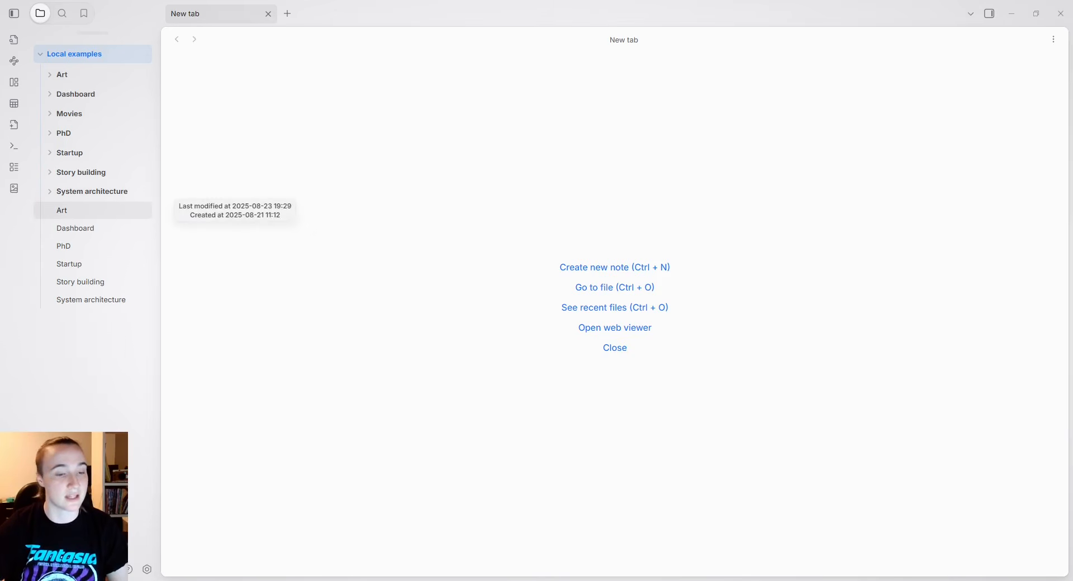
Open the Art note and look through its links and image cards.
{"action": "left_click", "coordinate": [62, 210]}
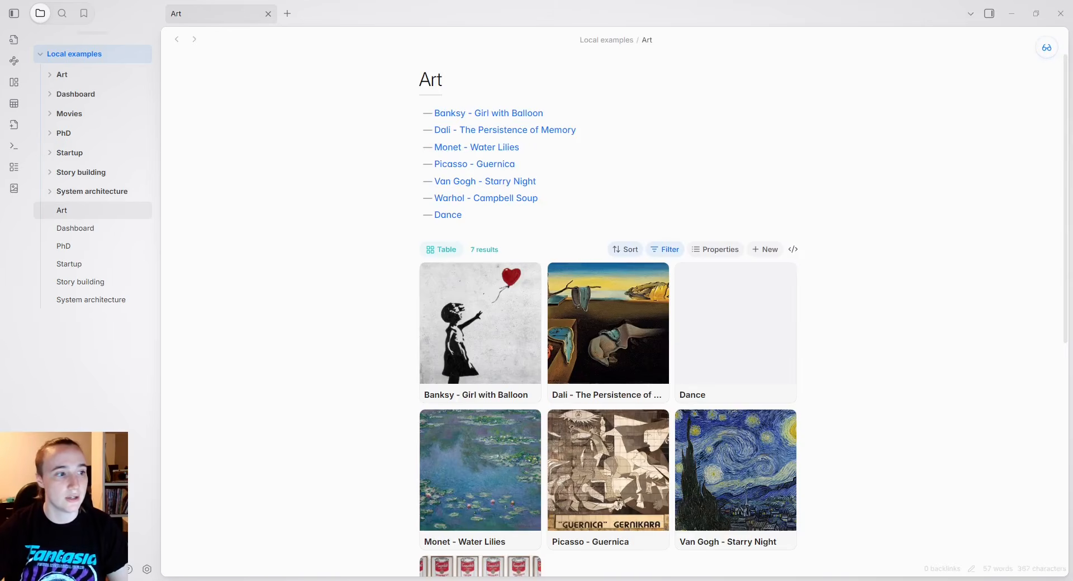
{"action": "scroll", "coordinate": [608, 324], "scroll_direction": "down", "scroll_amount": 3}
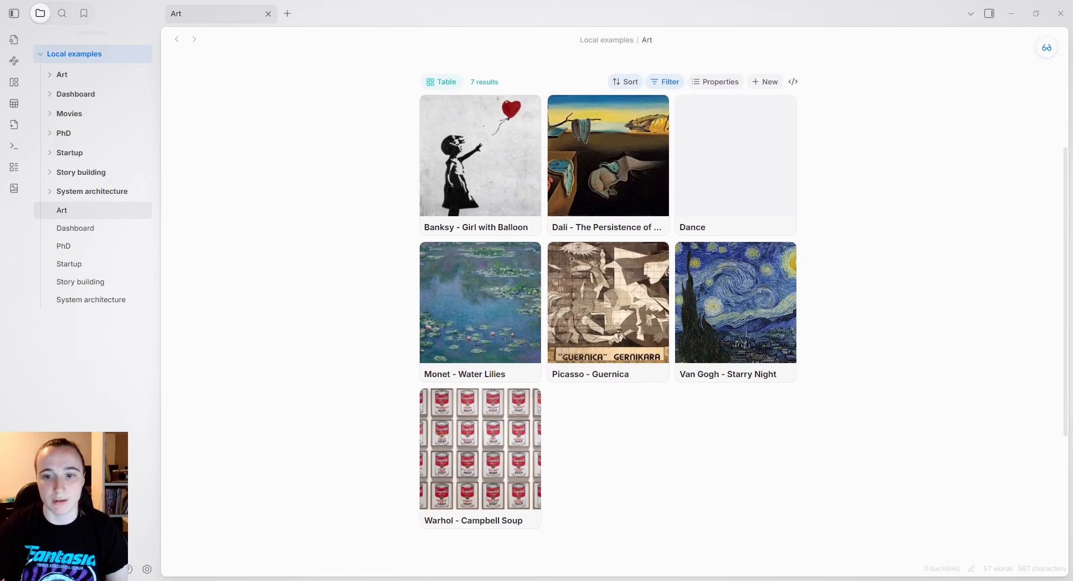
{"action": "scroll", "coordinate": [608, 324], "scroll_direction": "up", "scroll_amount": 2}
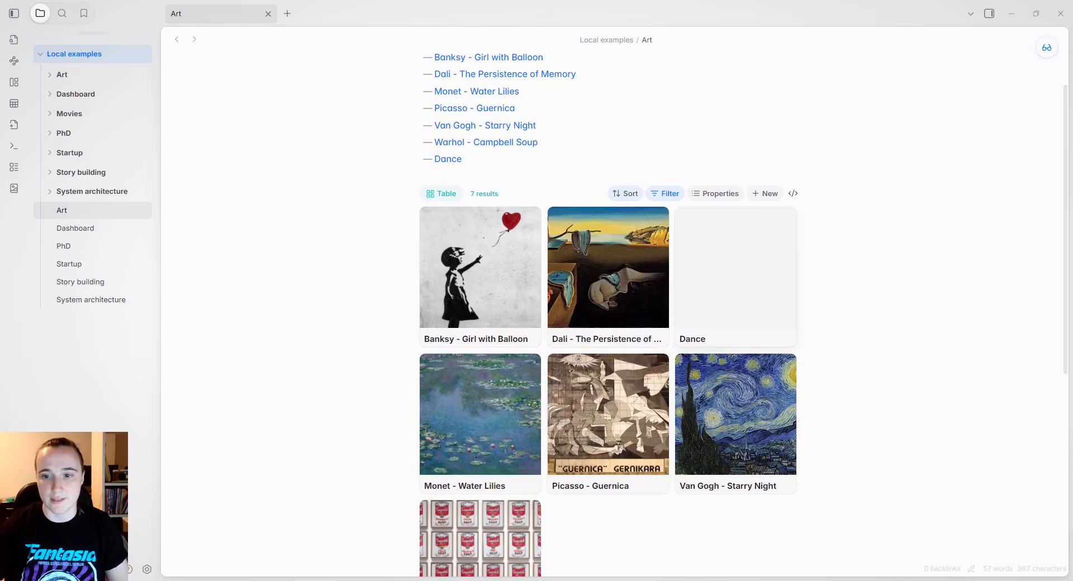
Open the Dance card's linked Nutcracker video, preview a frame around 35:15, and return to the Art note.
{"action": "left_click", "coordinate": [701, 256]}
{"action": "left_click", "coordinate": [607, 138]}
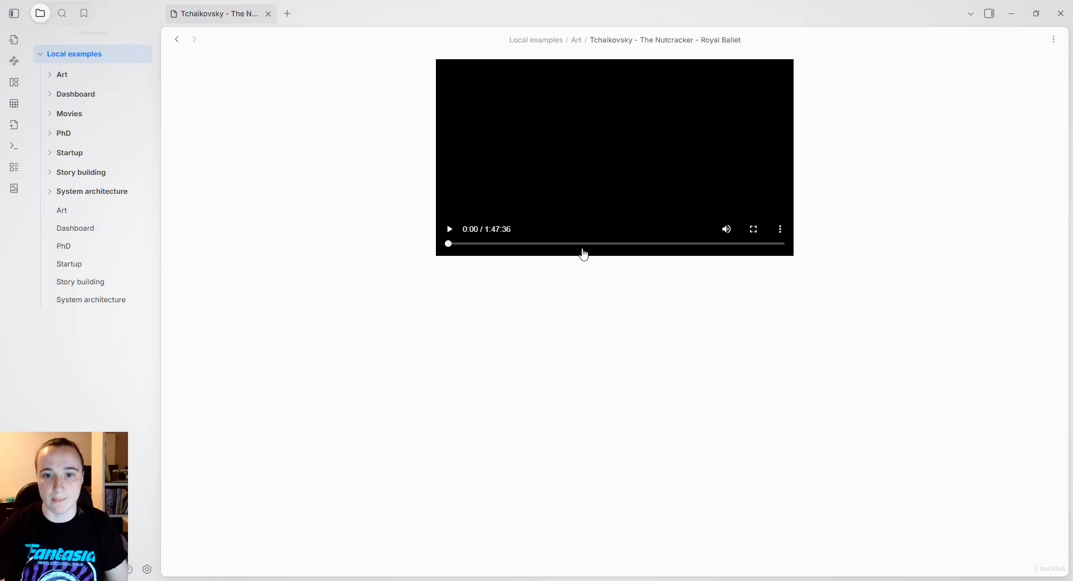
{"action": "left_click", "coordinate": [558, 249]}
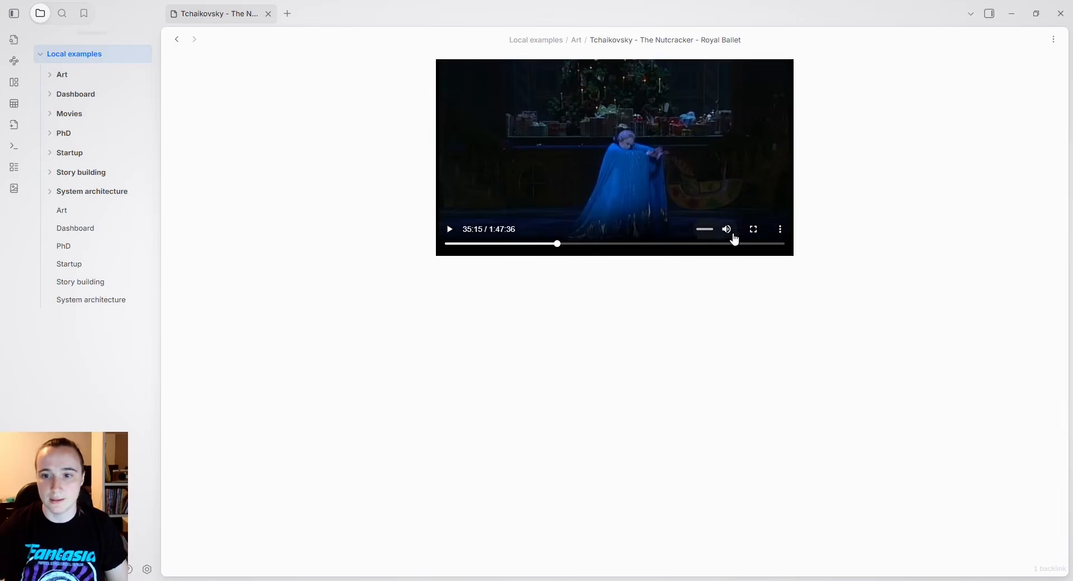
{"action": "left_click", "coordinate": [177, 40]}
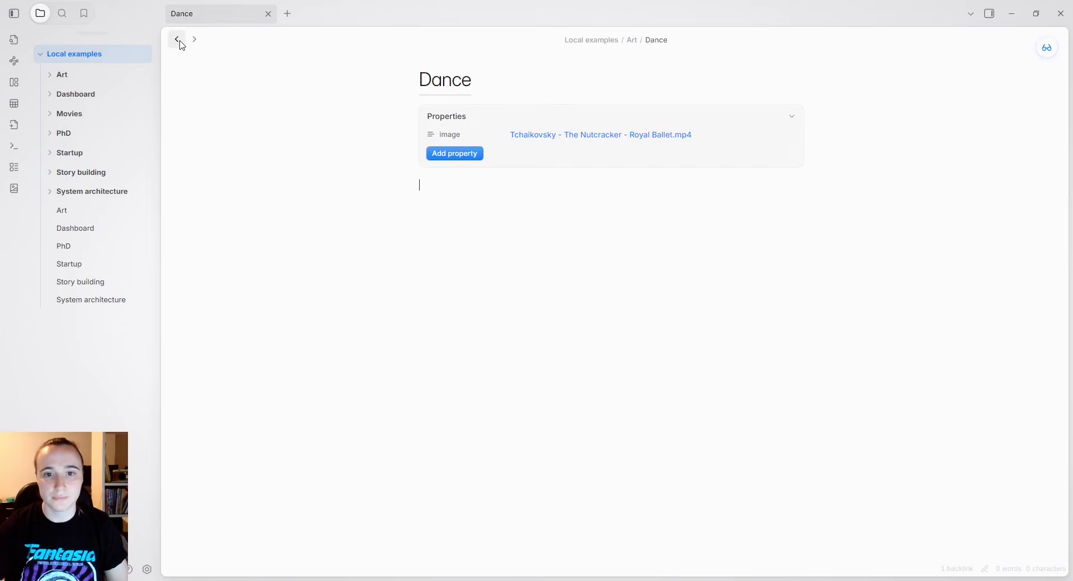
{"action": "left_click", "coordinate": [177, 39]}
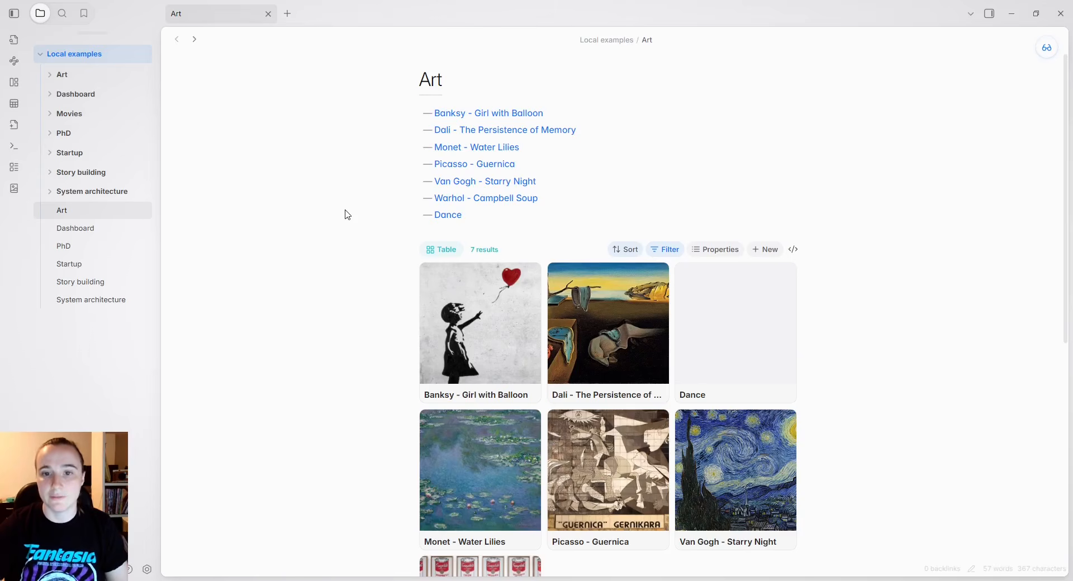
Open the local graph of the Art note and enable Extended Graph on it with the graph settings collapsed.
{"action": "key", "text": "ctrl+p"}
{"action": "type", "text": "loc"}
{"action": "key", "text": "Return"}
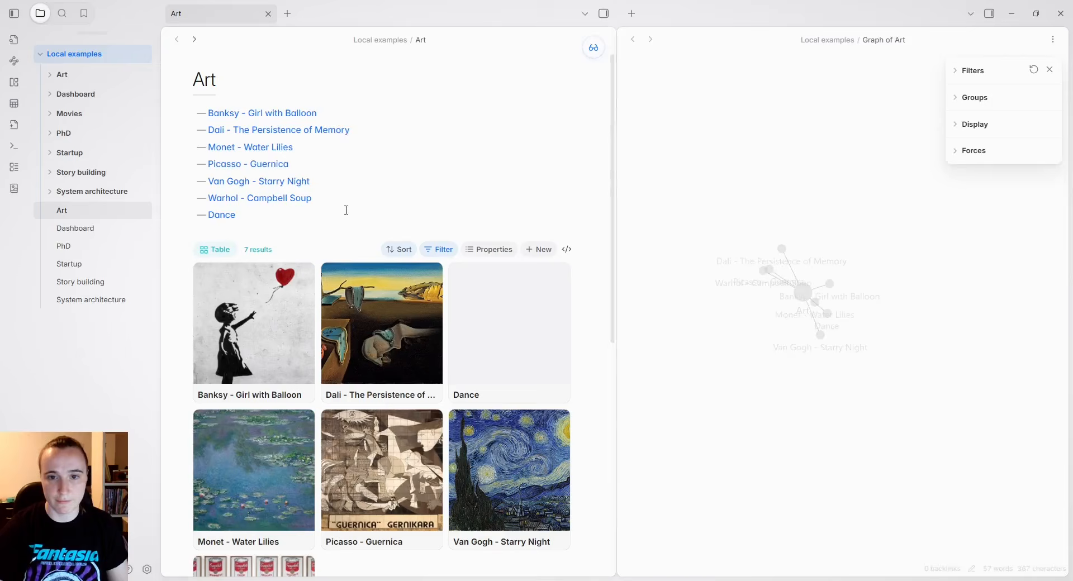
{"action": "left_click", "coordinate": [1049, 69]}
{"action": "left_click", "coordinate": [1049, 94]}
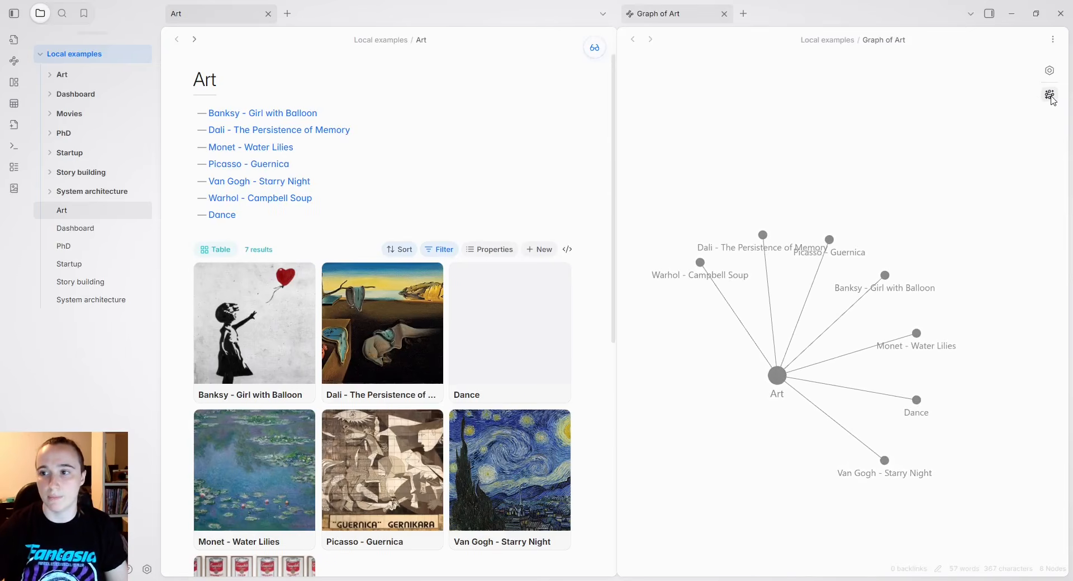
Load the Art state in the local graph and move the central Art node up among its linked artworks.
{"action": "left_click", "coordinate": [704, 78]}
{"action": "left_click", "coordinate": [678, 130]}
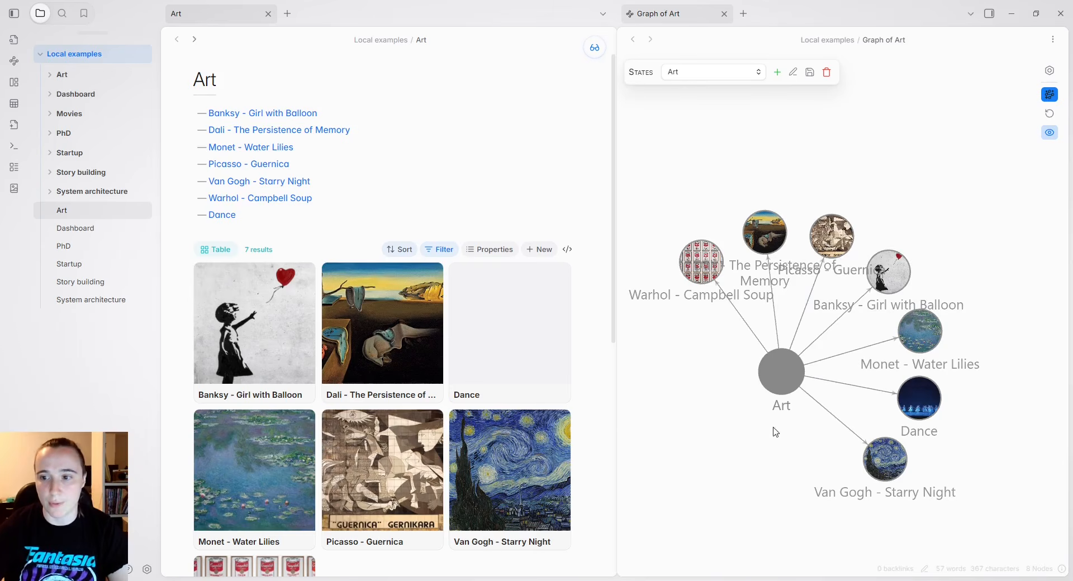
{"action": "left_click_drag", "start_coordinate": [781, 371], "coordinate": [817, 299]}
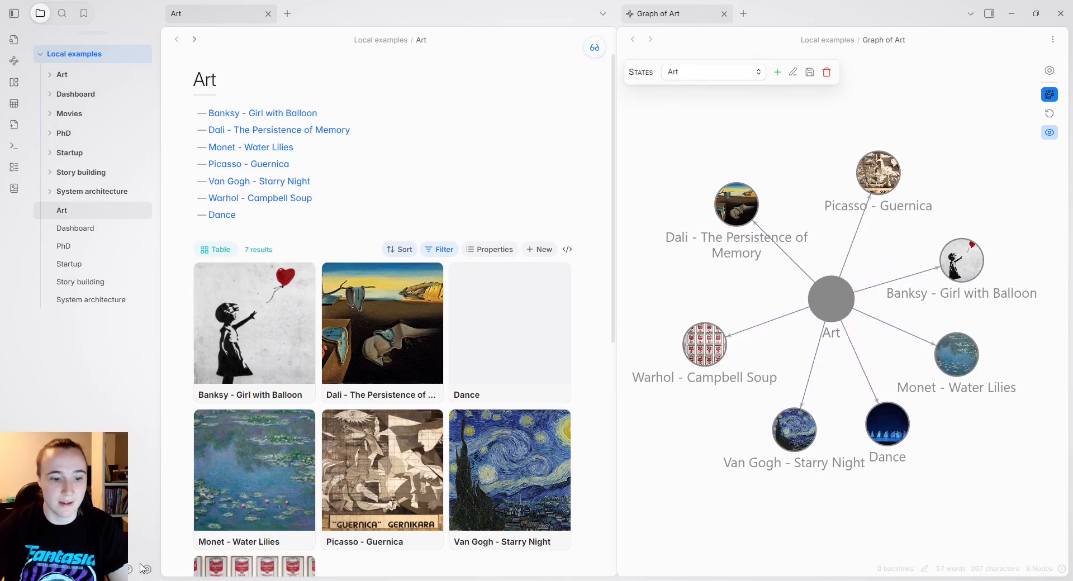
Open the Extended Graph plugin settings and expand the Image section.
{"action": "key", "text": "ctrl+comma"}
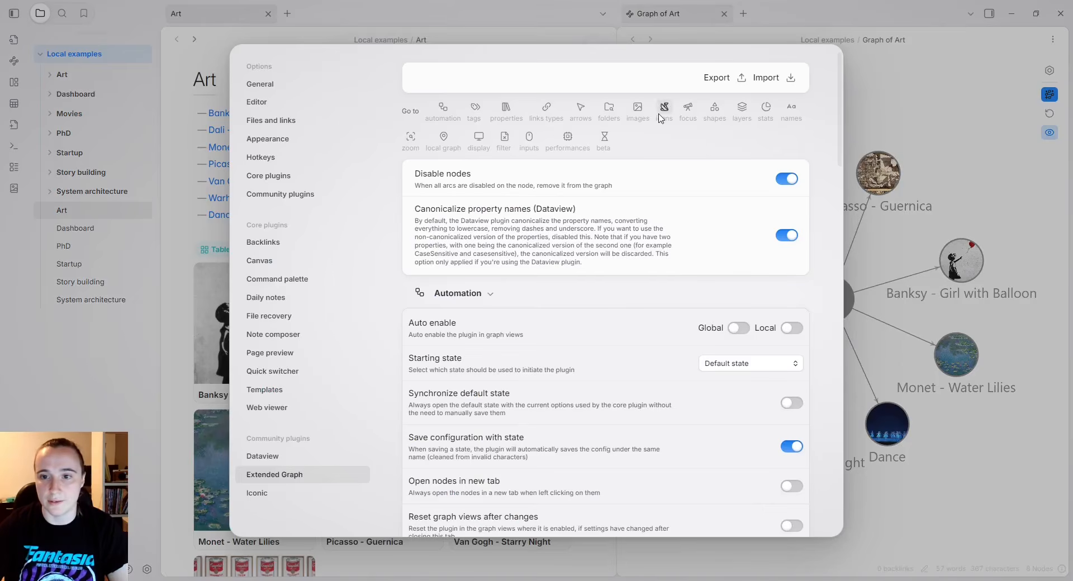
{"action": "left_click", "coordinate": [638, 108]}
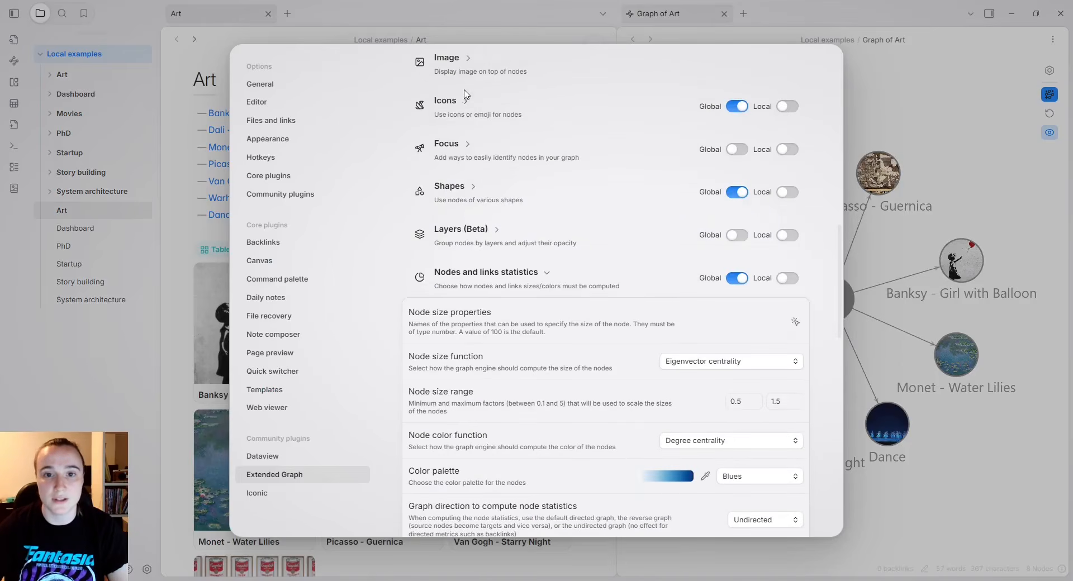
{"action": "left_click", "coordinate": [467, 58]}
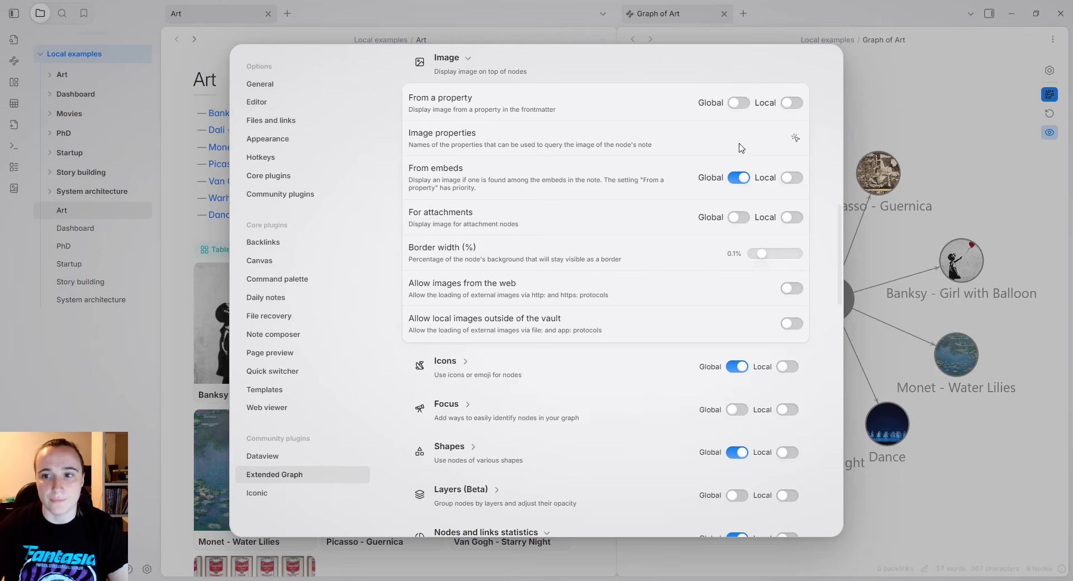
Import the configuration saved with the Art state into the Extended Graph settings.
{"action": "scroll", "coordinate": [639, 266], "scroll_direction": "up", "scroll_amount": 15}
{"action": "left_click", "coordinate": [770, 81]}
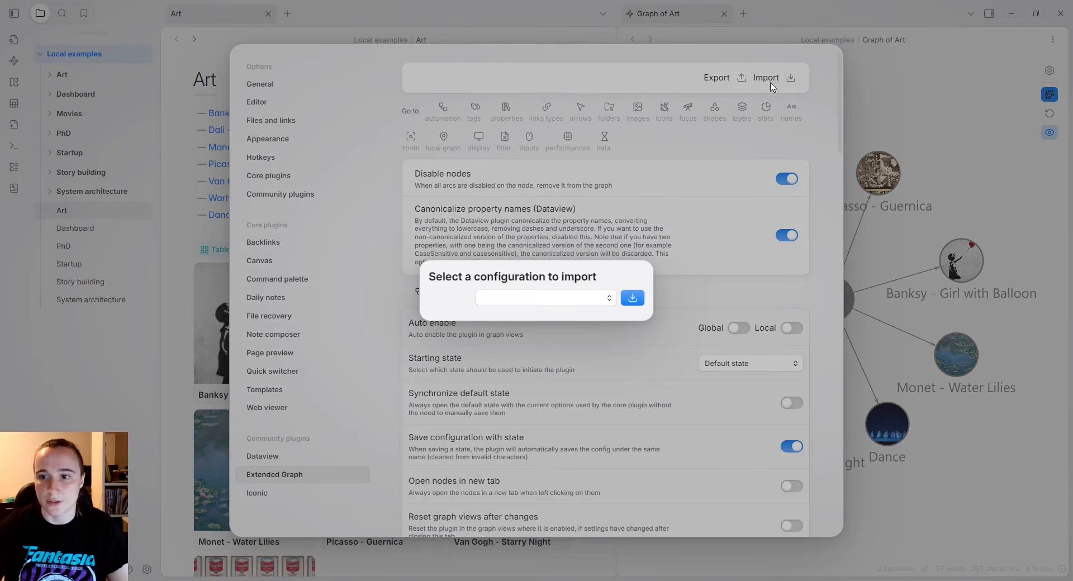
{"action": "left_click", "coordinate": [562, 297]}
{"action": "left_click", "coordinate": [526, 338]}
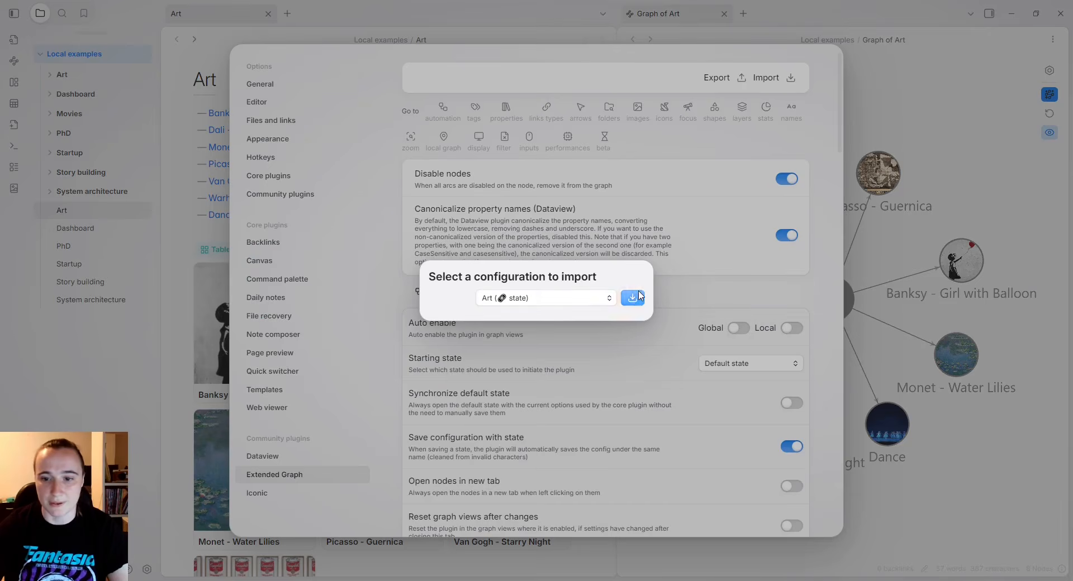
{"action": "left_click", "coordinate": [633, 297]}
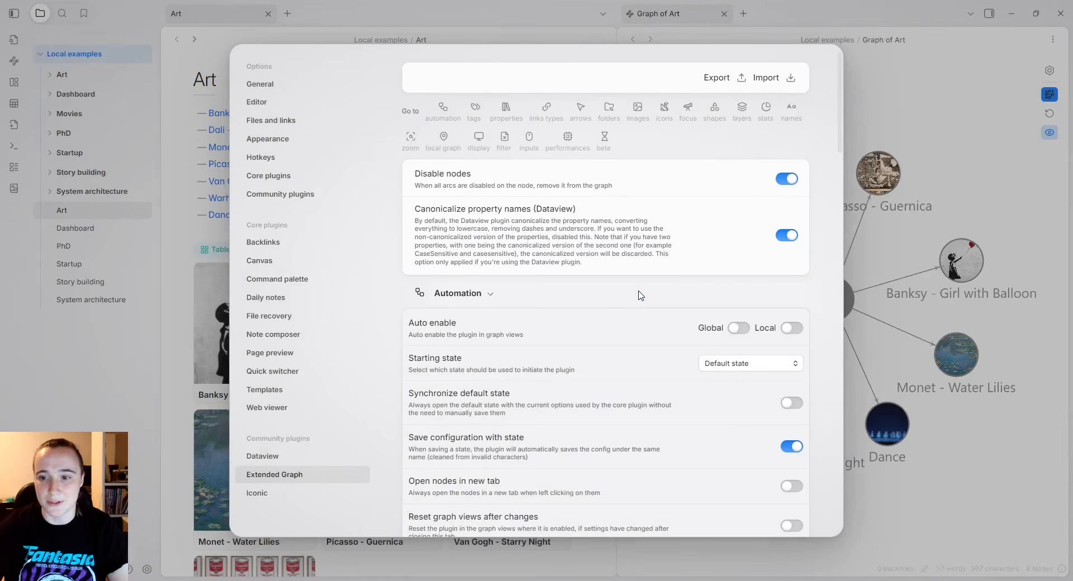
Examine the imported image options and the property name used for node images, and close the settings.
{"action": "left_click", "coordinate": [637, 110]}
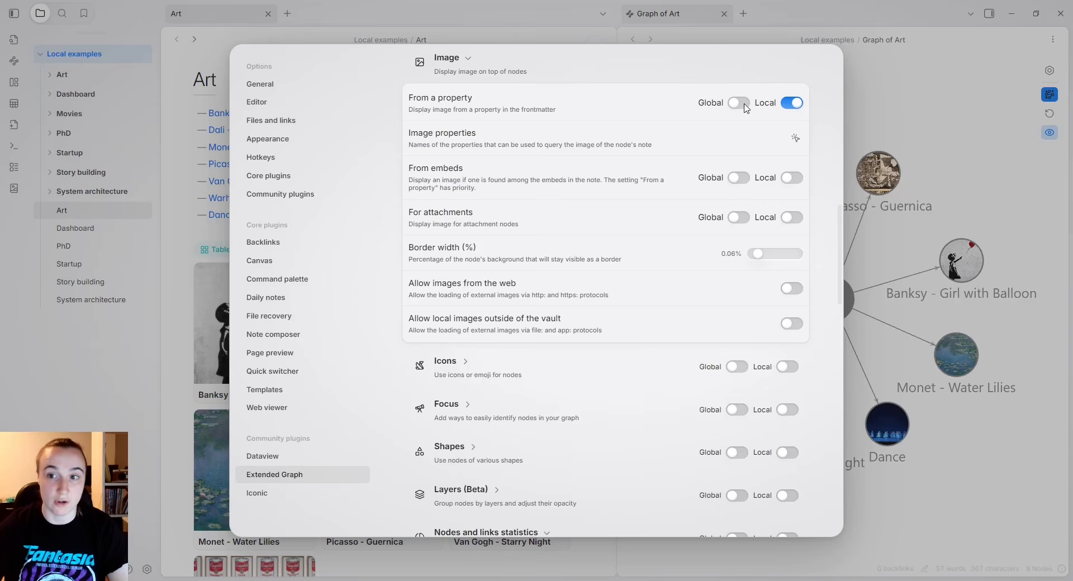
{"action": "left_click", "coordinate": [795, 138]}
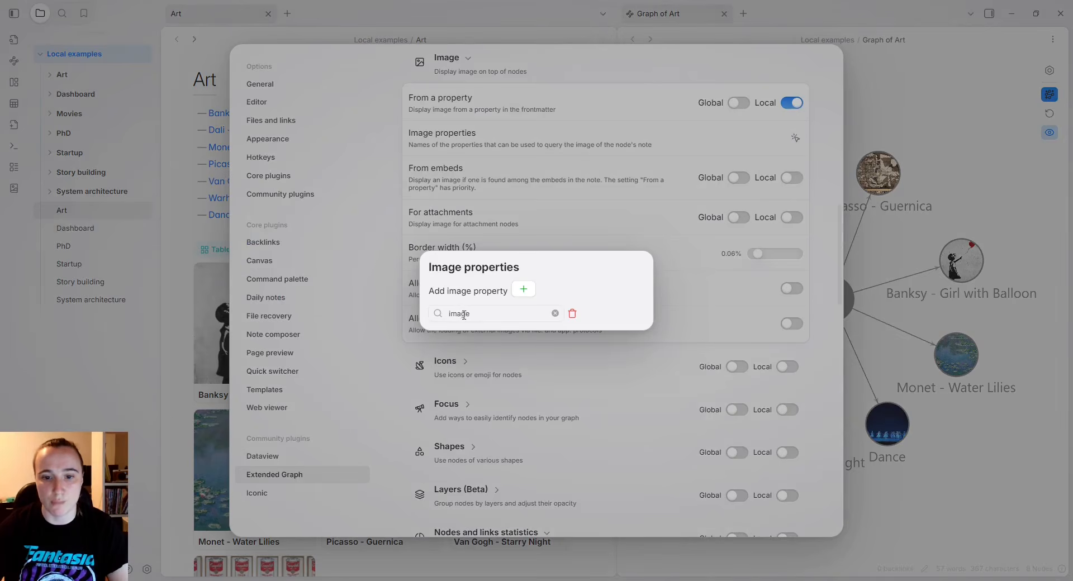
{"action": "left_click_drag", "start_coordinate": [480, 315], "coordinate": [429, 319]}
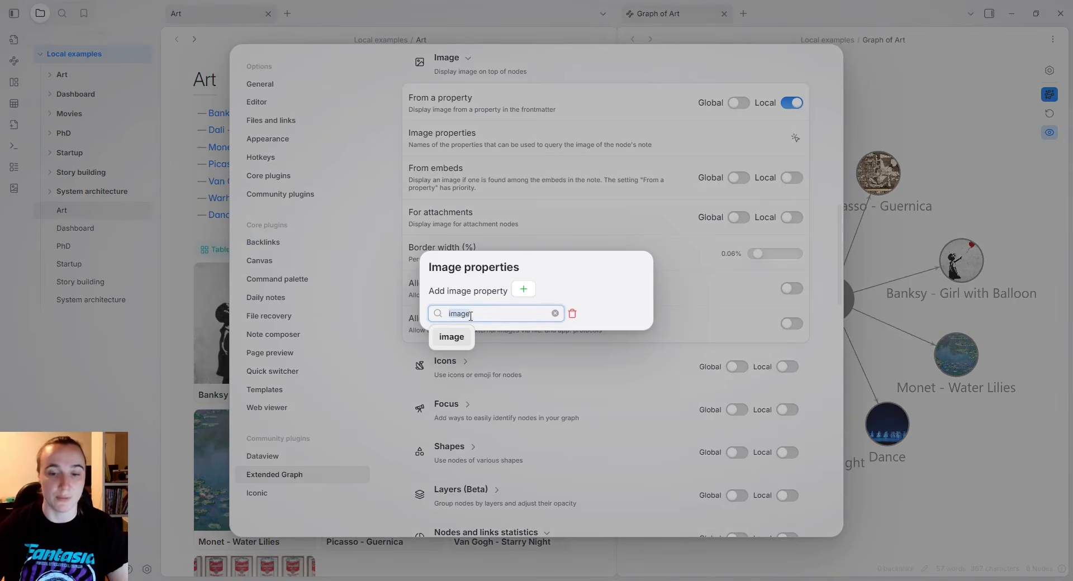
{"action": "left_click", "coordinate": [602, 238]}
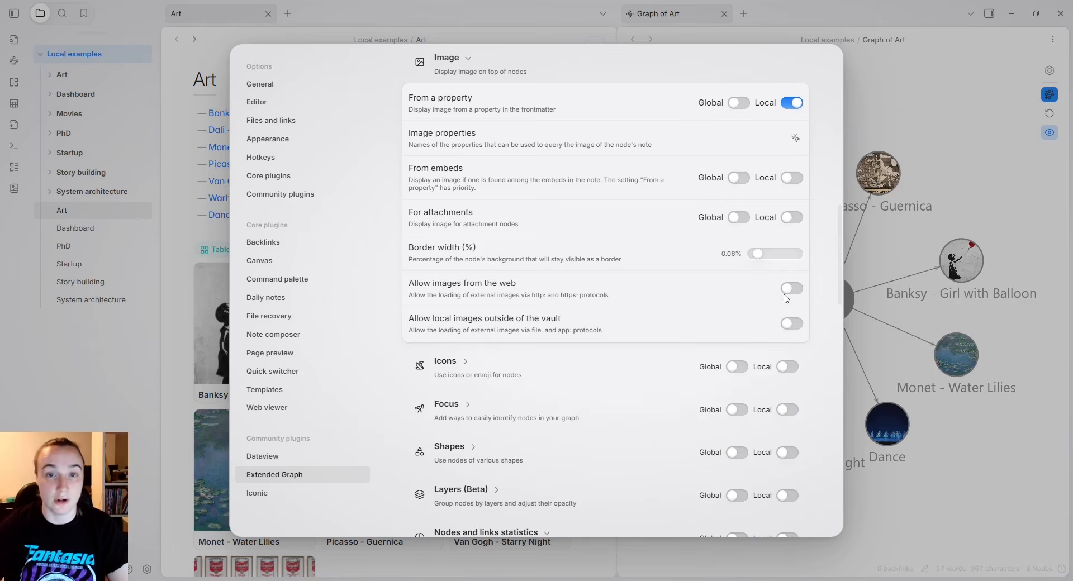
{"action": "left_click", "coordinate": [883, 252]}
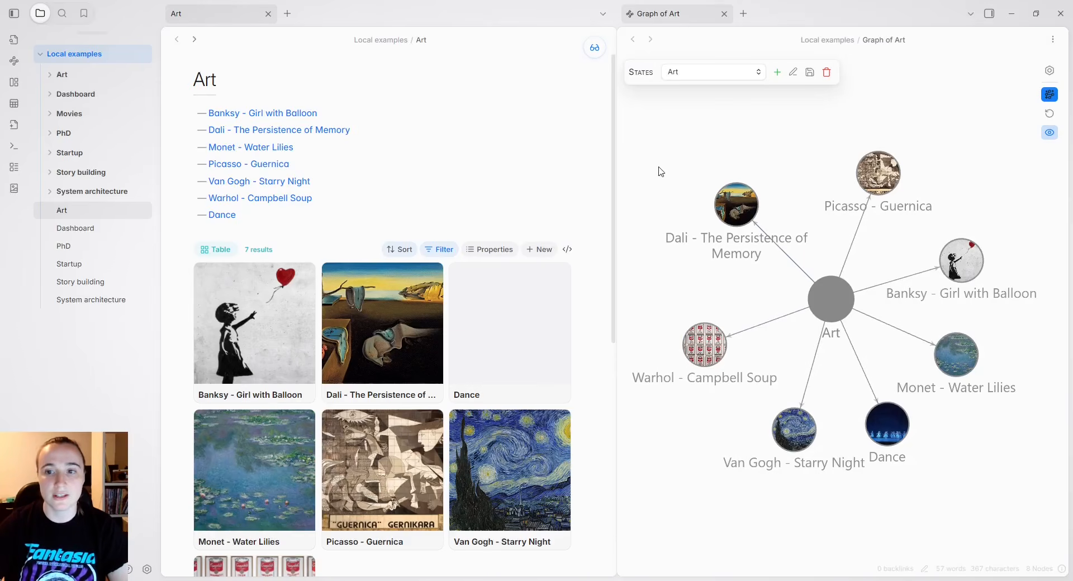
Open the Dashboard note and load the Dashboard state in its local graph.
{"action": "left_click", "coordinate": [111, 234]}
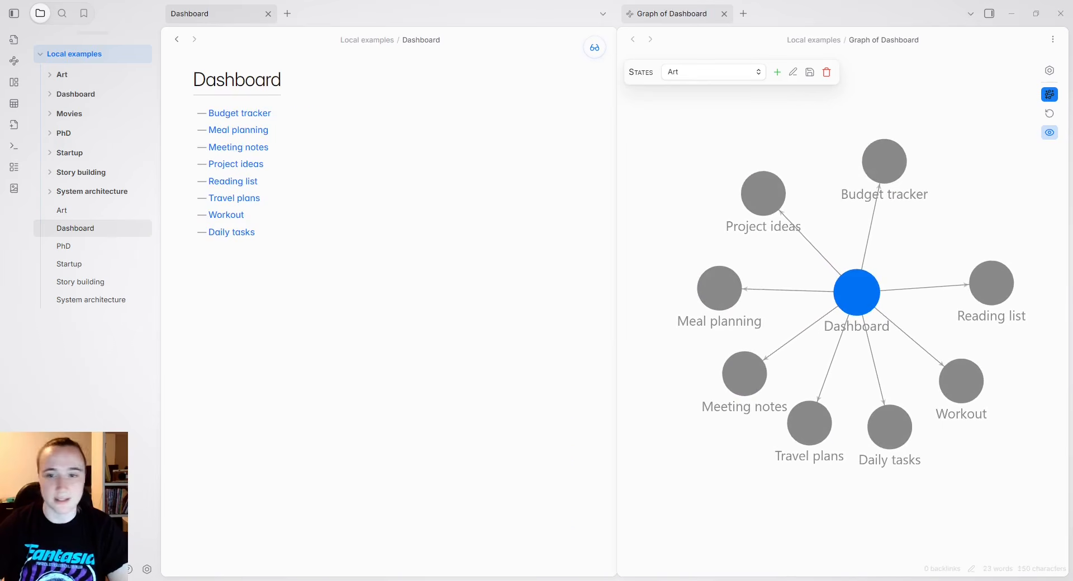
{"action": "left_click", "coordinate": [727, 66]}
{"action": "left_click", "coordinate": [694, 145]}
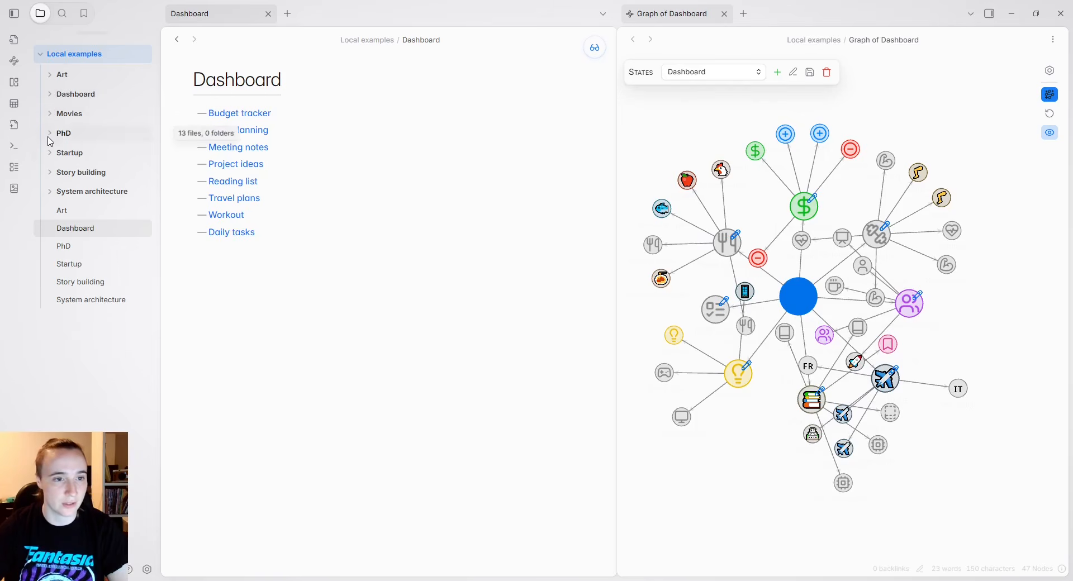
Expand the Dashboard folder and its Meeting notes subfolder, and compare the file icons with those on the graph nodes.
{"action": "left_click", "coordinate": [50, 94]}
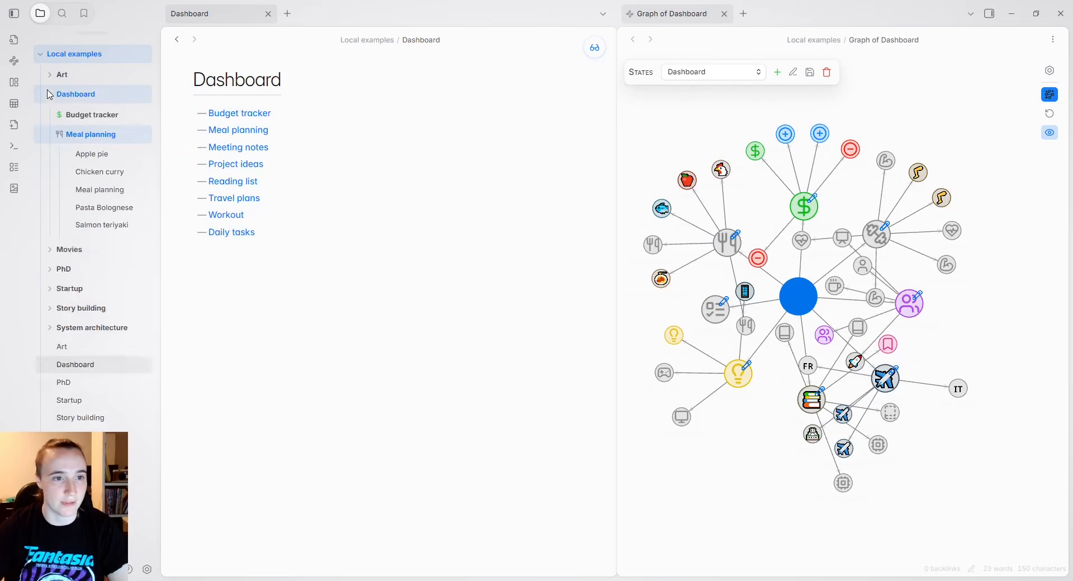
{"action": "left_click", "coordinate": [60, 134]}
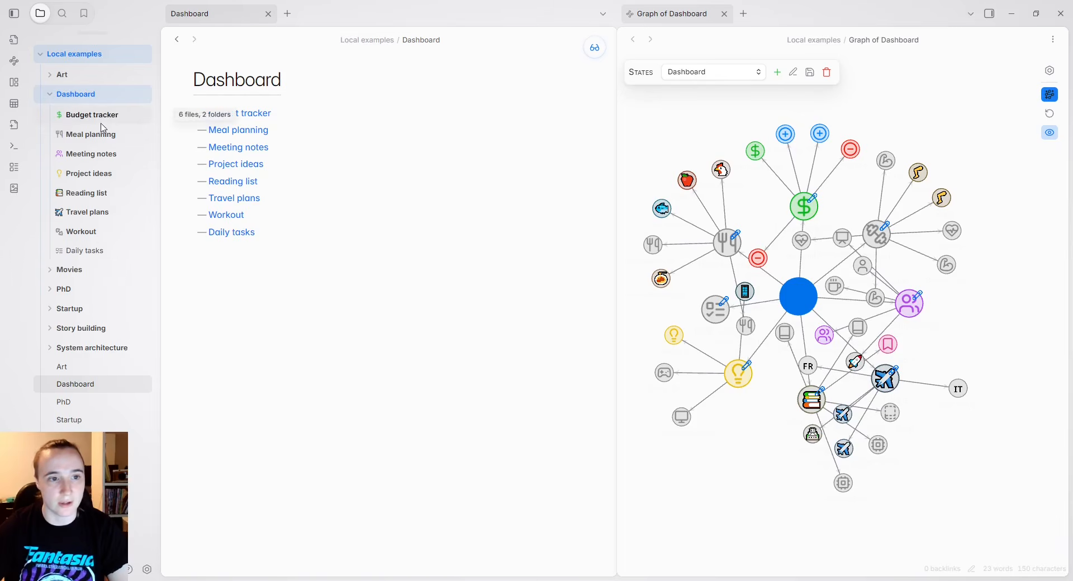
{"action": "left_click", "coordinate": [99, 158]}
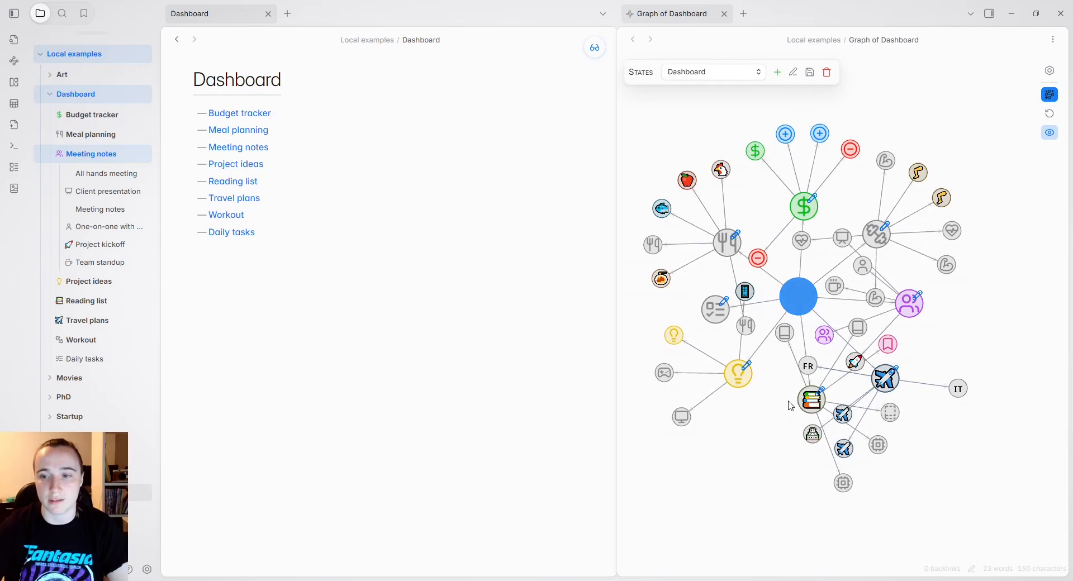
{"action": "scroll", "coordinate": [693, 169], "scroll_direction": "up", "scroll_amount": 5}
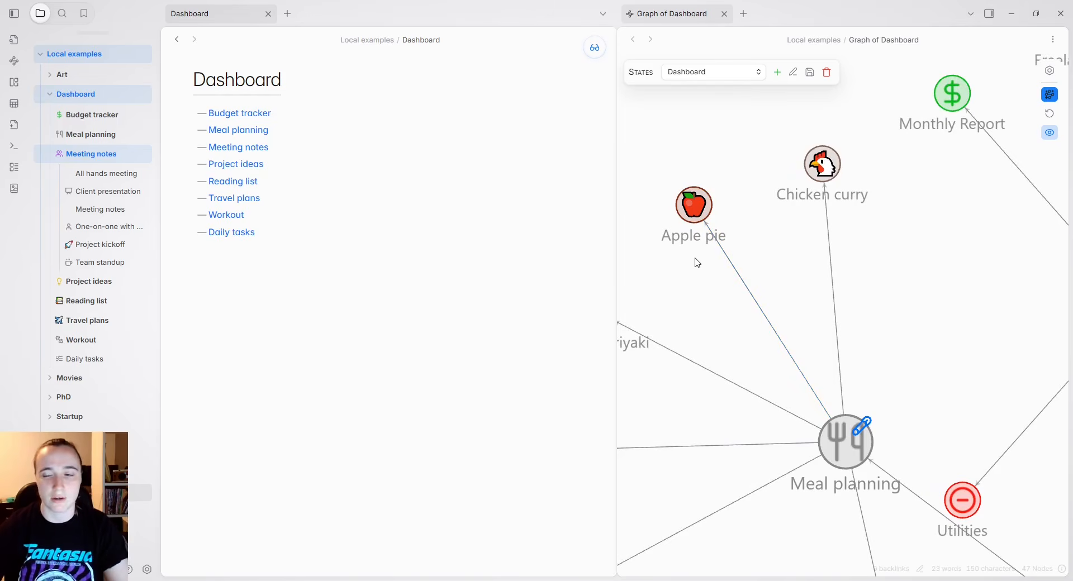
{"action": "scroll", "coordinate": [733, 315], "scroll_direction": "down", "scroll_amount": 5}
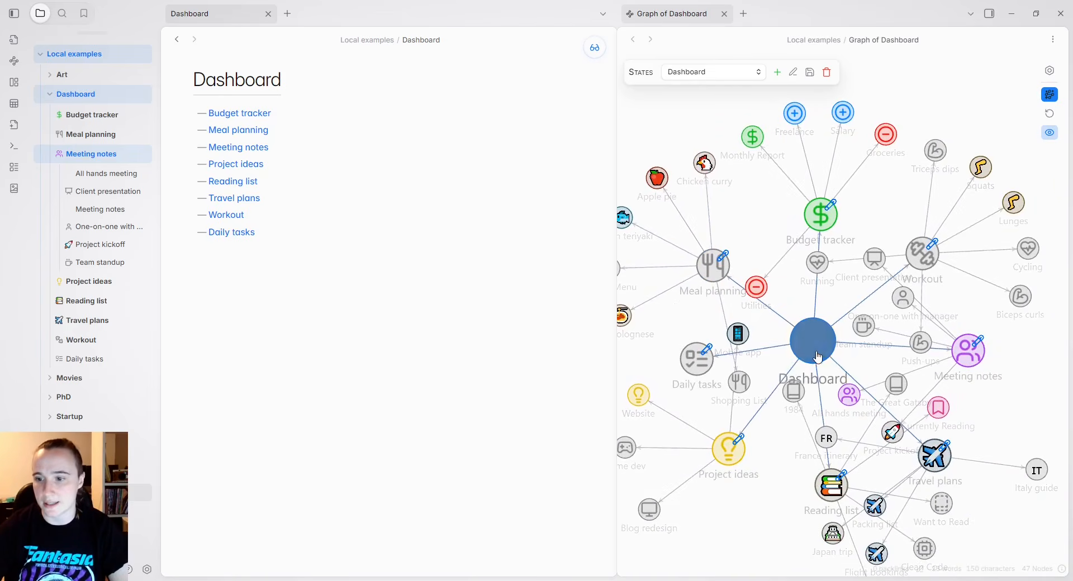
Open the Apple pie note under Meal planning to check its icon property, and return to the Dashboard note.
{"action": "left_click", "coordinate": [95, 134]}
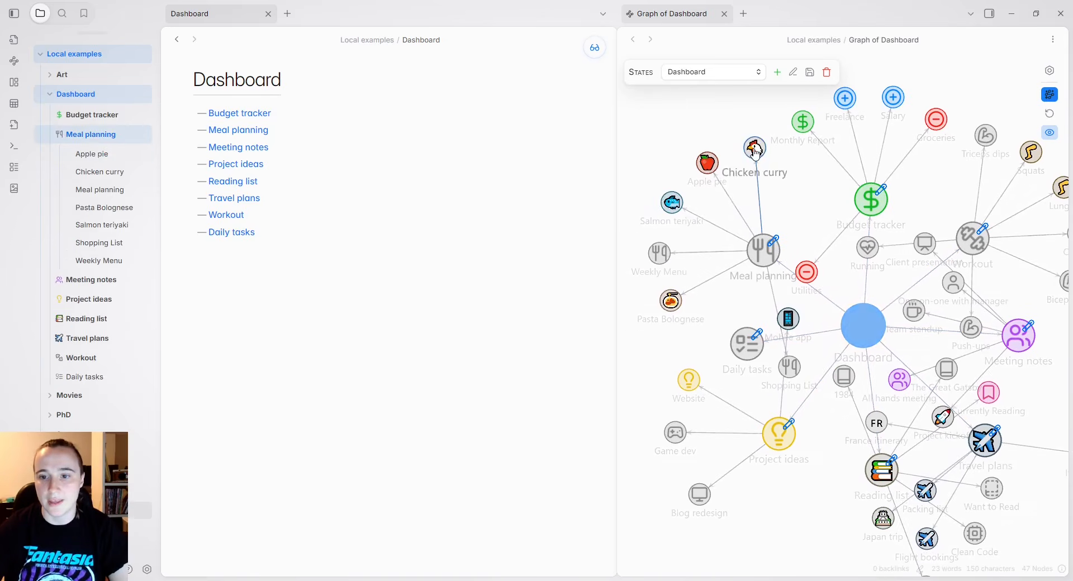
{"action": "left_click", "coordinate": [91, 153]}
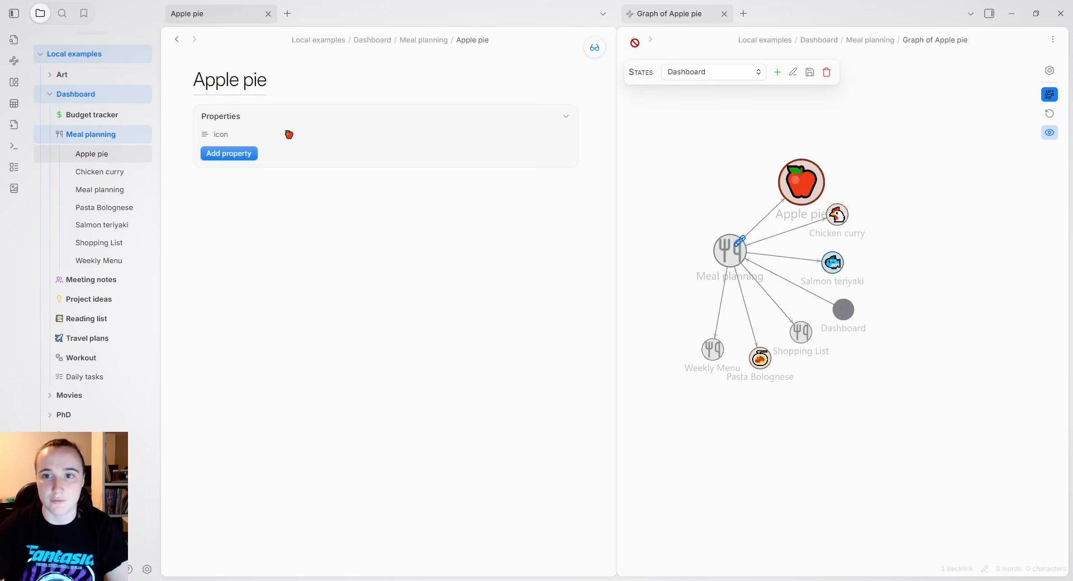
{"action": "left_click", "coordinate": [176, 39]}
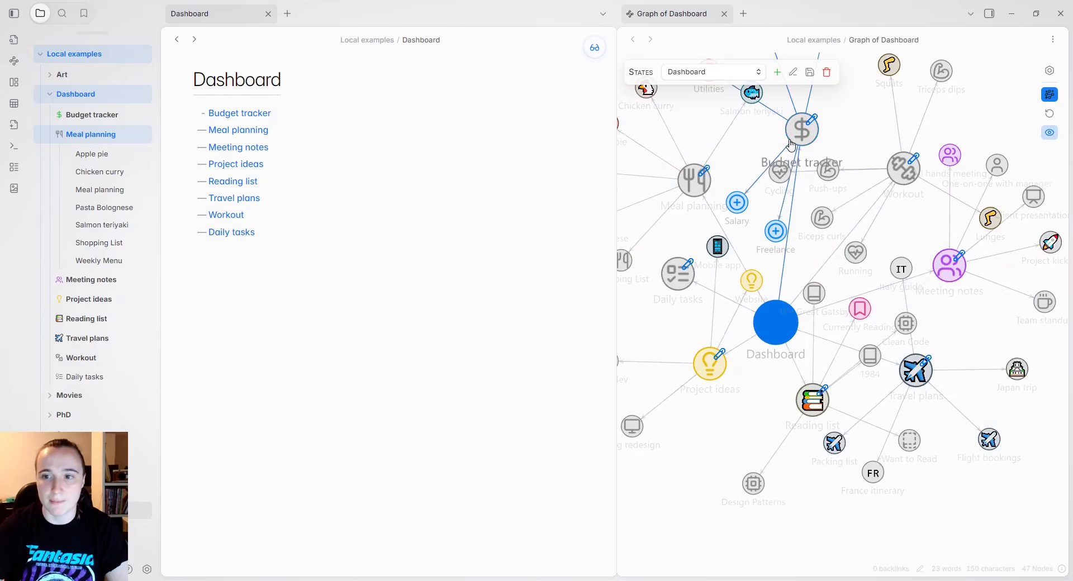
{"action": "left_click", "coordinate": [254, 287]}
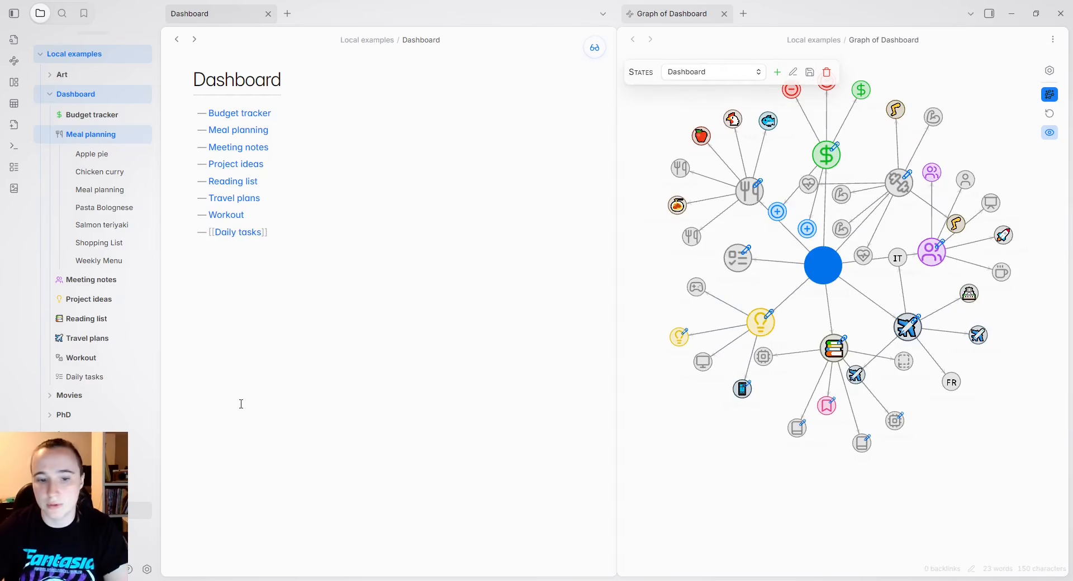
Import the saved configuration into the Extended Graph settings and expand the Icons options.
{"action": "left_click", "coordinate": [147, 569]}
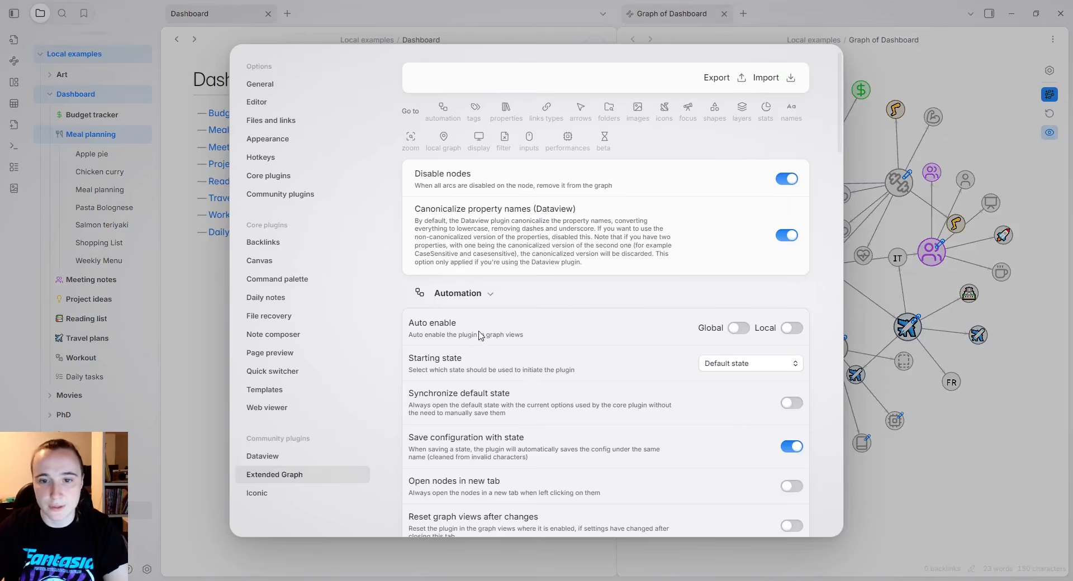
{"action": "left_click", "coordinate": [789, 77]}
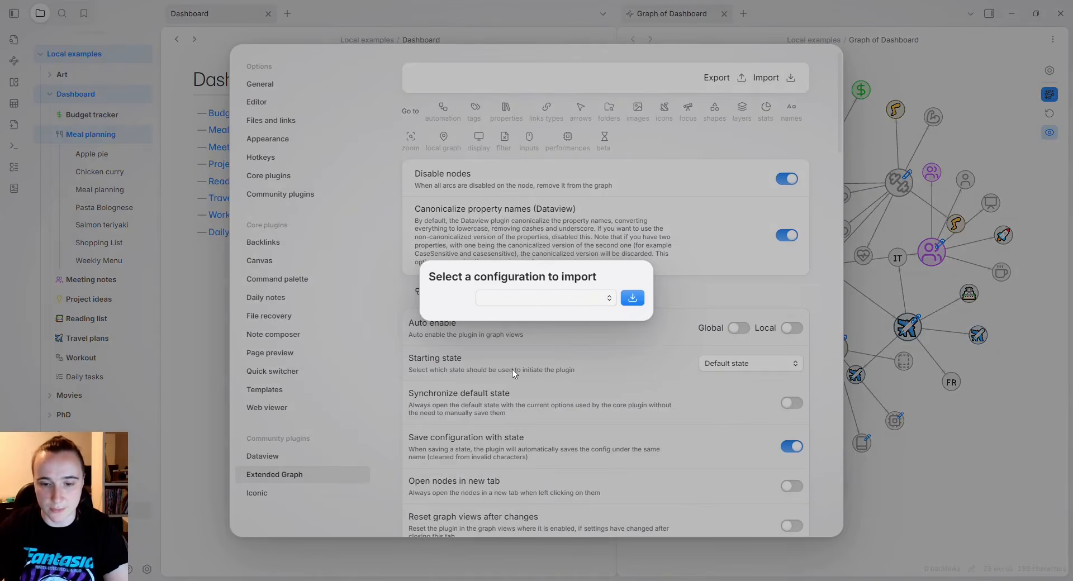
{"action": "left_click", "coordinate": [632, 298]}
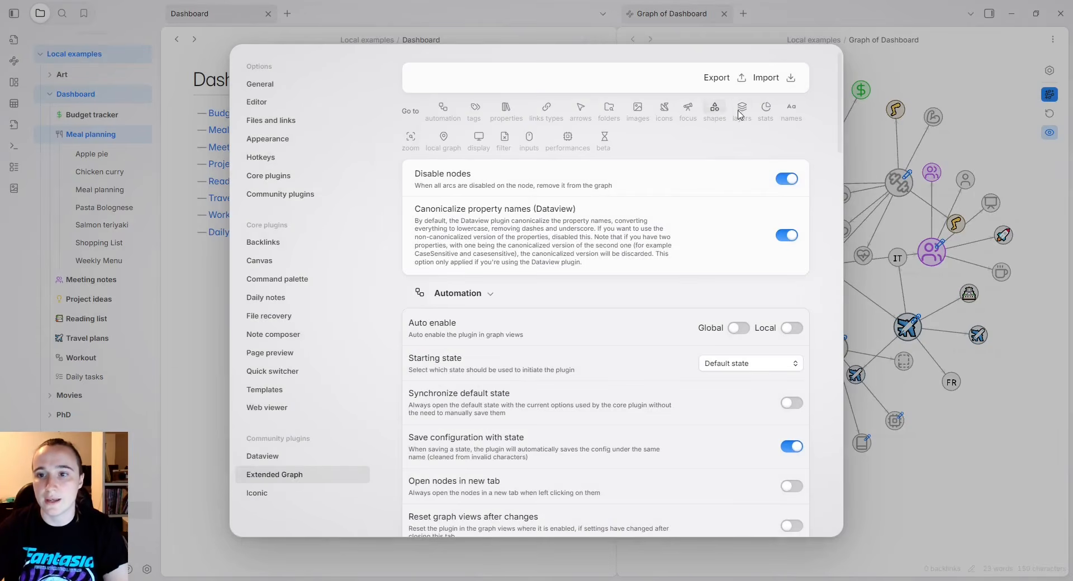
{"action": "left_click", "coordinate": [664, 111]}
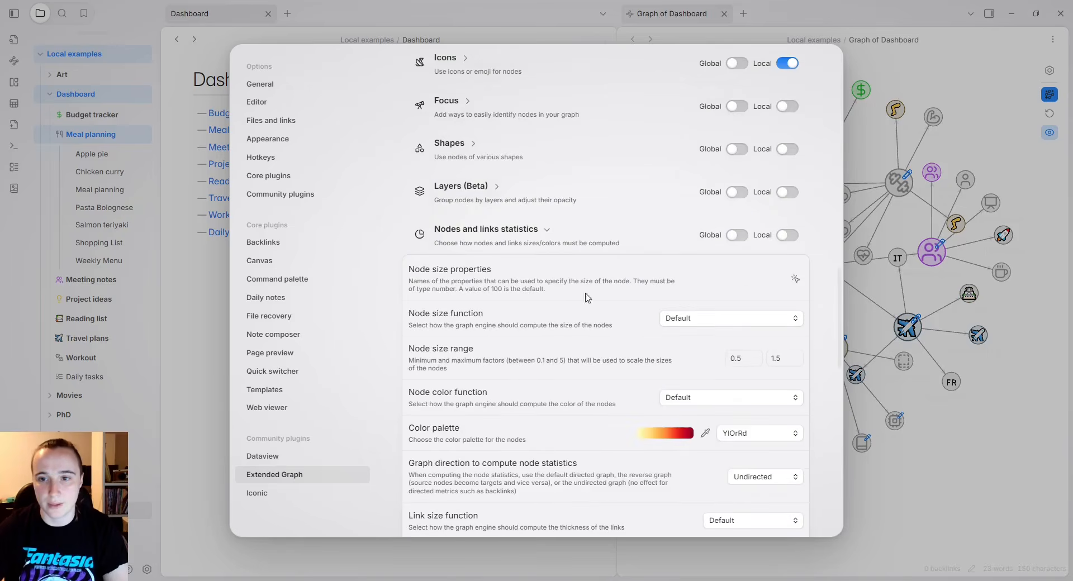
{"action": "left_click", "coordinate": [465, 58]}
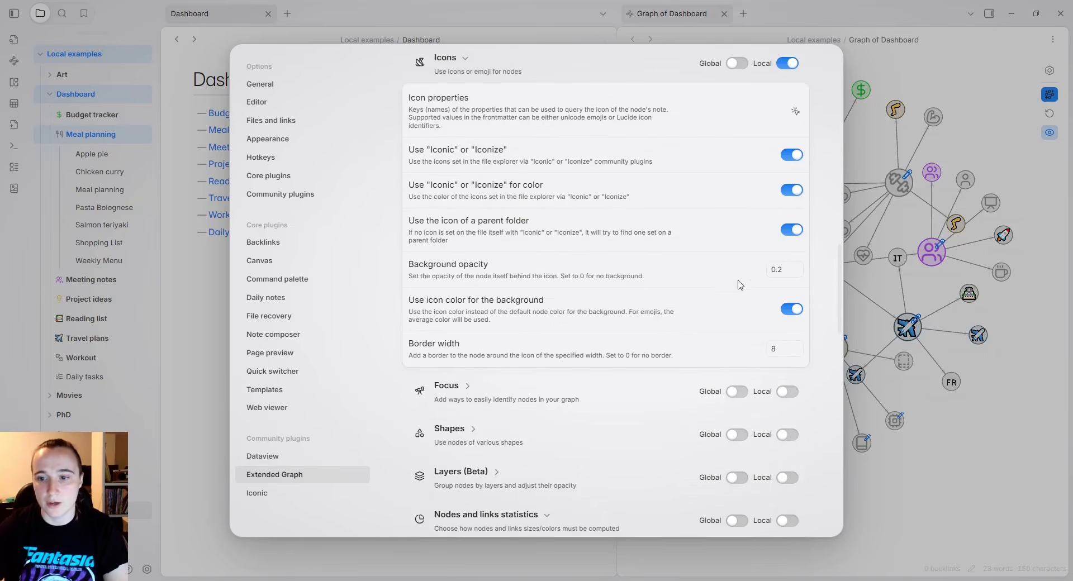
Set the icon background opacity to 0, clear the icon border width, and close the settings.
{"action": "left_click", "coordinate": [778, 270]}
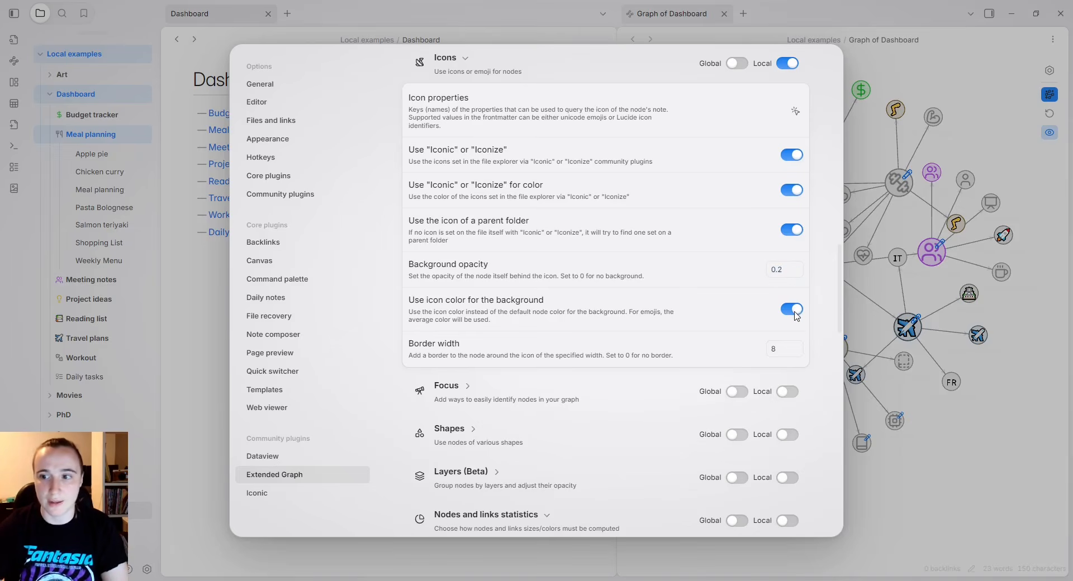
{"action": "left_click", "coordinate": [770, 348]}
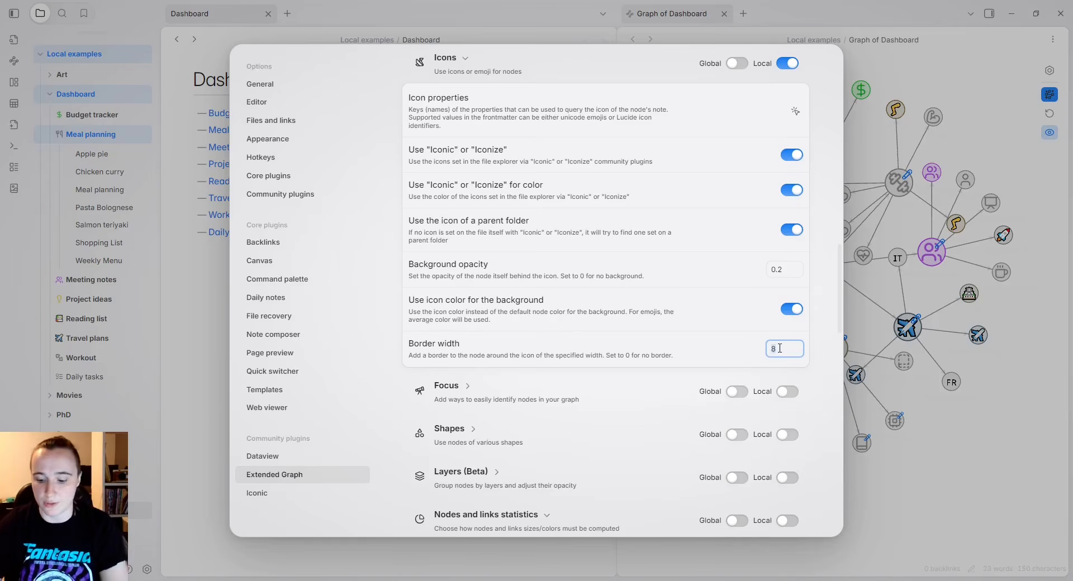
{"action": "key", "text": "BackSpace"}
{"action": "left_click", "coordinate": [771, 312]}
{"action": "left_click_drag", "start_coordinate": [787, 270], "coordinate": [747, 268]}
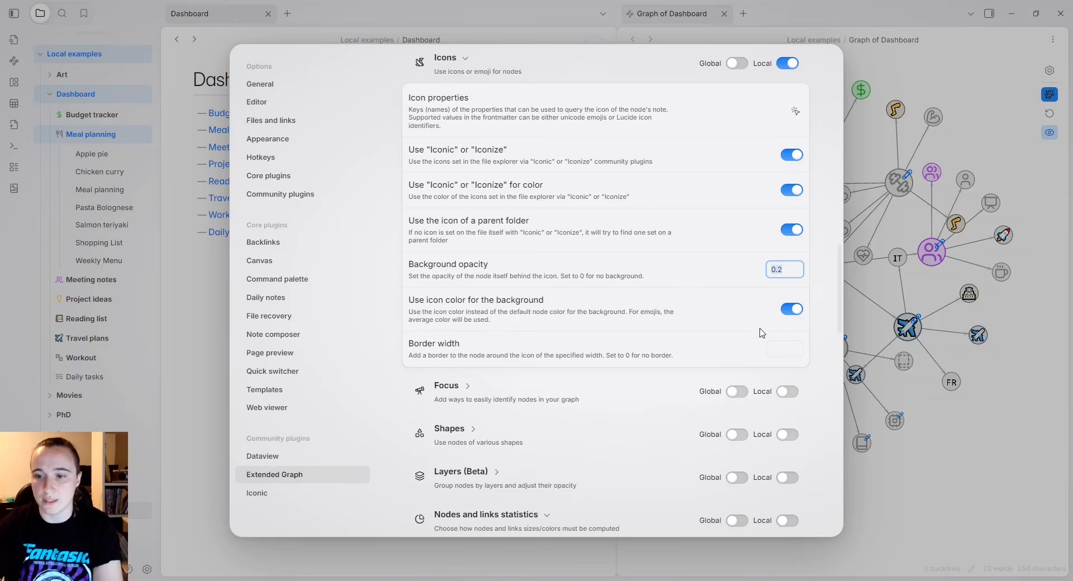
{"action": "type", "text": "0"}
{"action": "left_click", "coordinate": [775, 347]}
{"action": "left_click", "coordinate": [859, 317]}
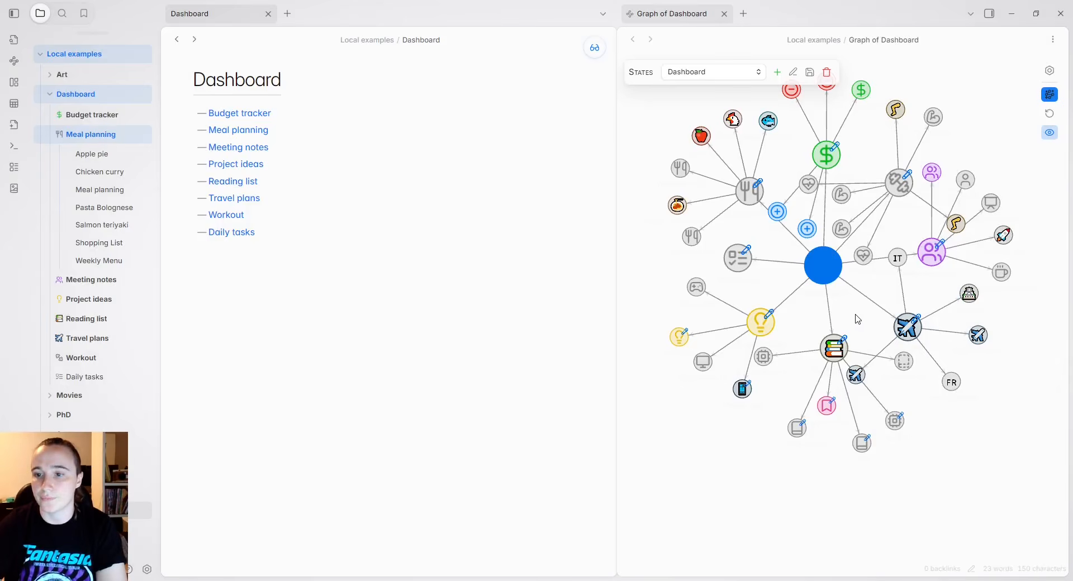
Export the changed Extended Graph settings over the existing saved configuration, and return to the Dashboard graph.
{"action": "left_click", "coordinate": [147, 569]}
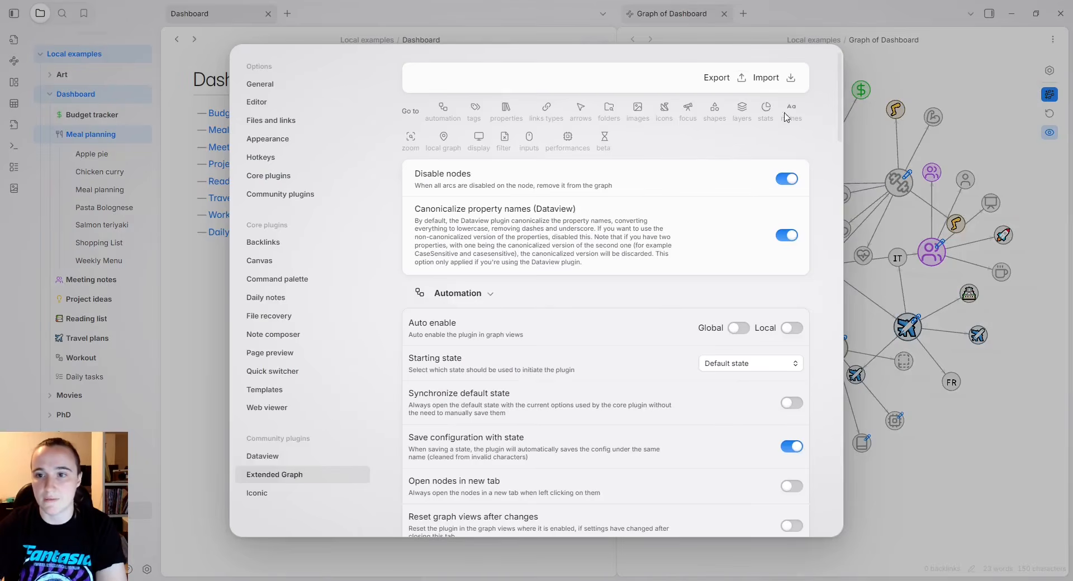
{"action": "left_click", "coordinate": [743, 77]}
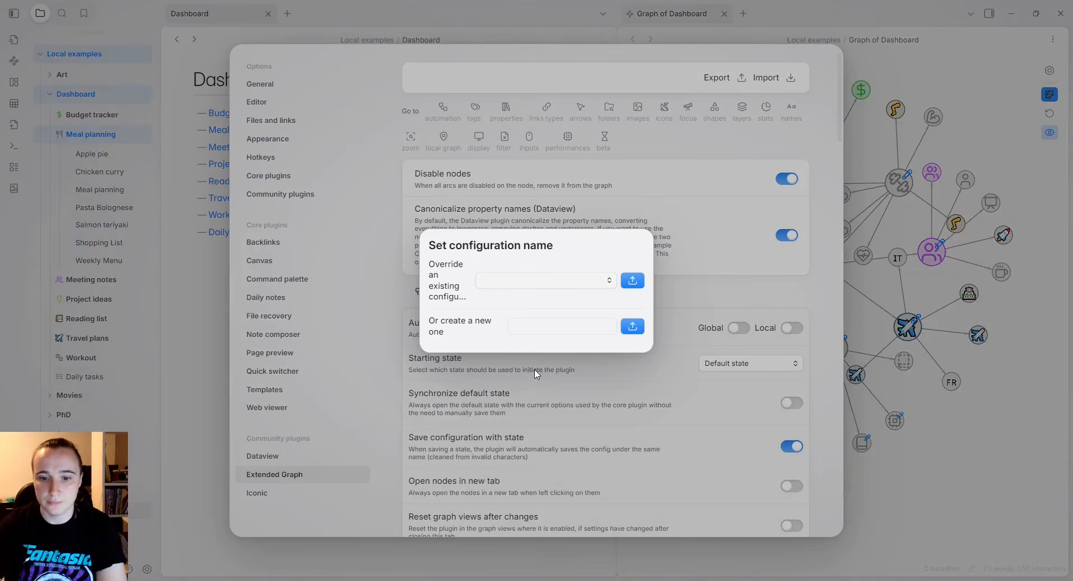
{"action": "left_click", "coordinate": [635, 281]}
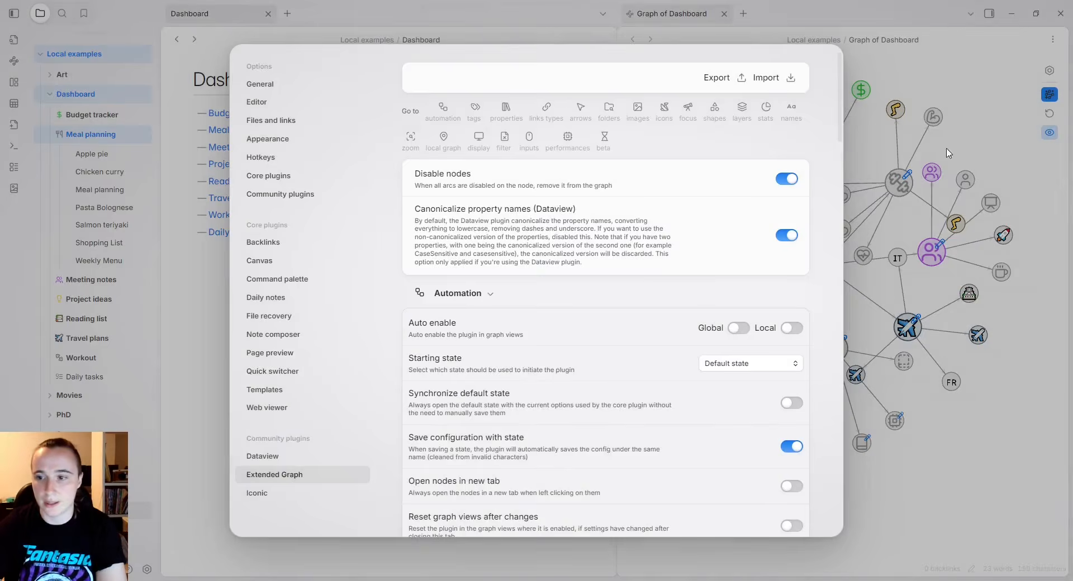
{"action": "left_click", "coordinate": [1000, 121]}
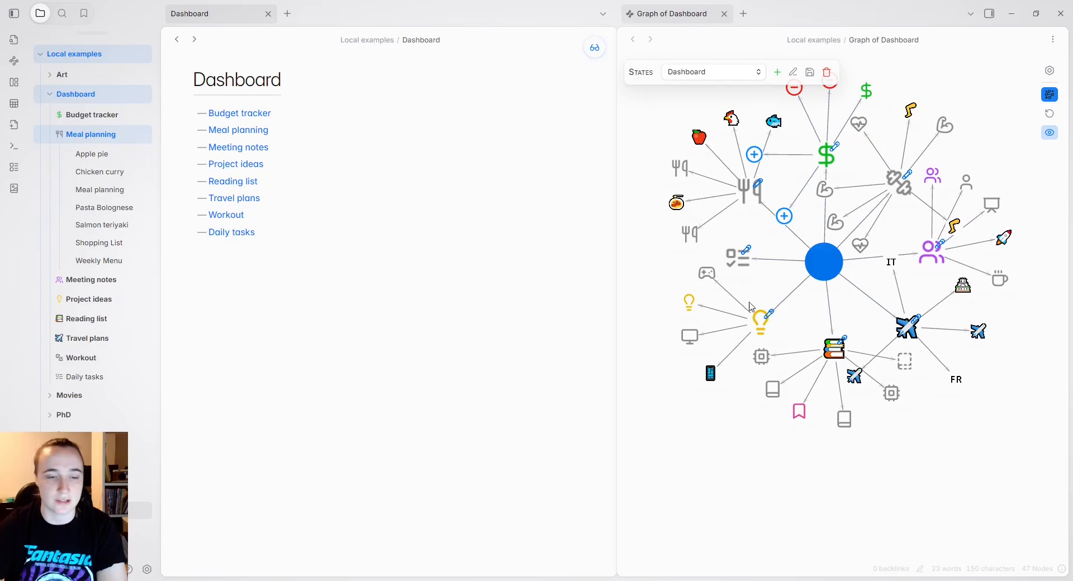
Collapse the Meal planning subfolder and the Dashboard folder in the file explorer.
{"action": "left_click", "coordinate": [59, 134]}
{"action": "left_click", "coordinate": [586, 356]}
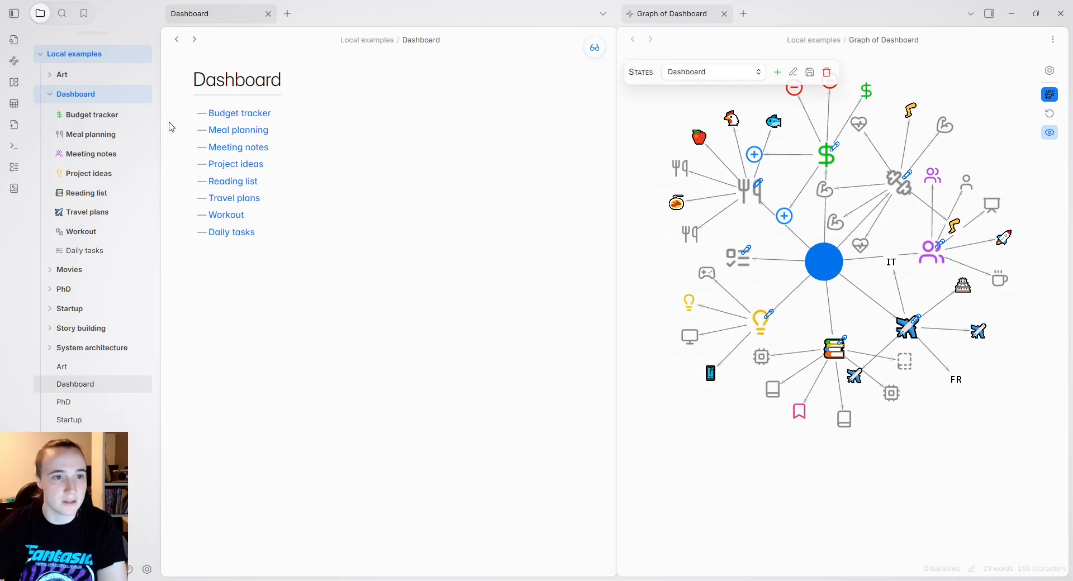
{"action": "left_click", "coordinate": [66, 96]}
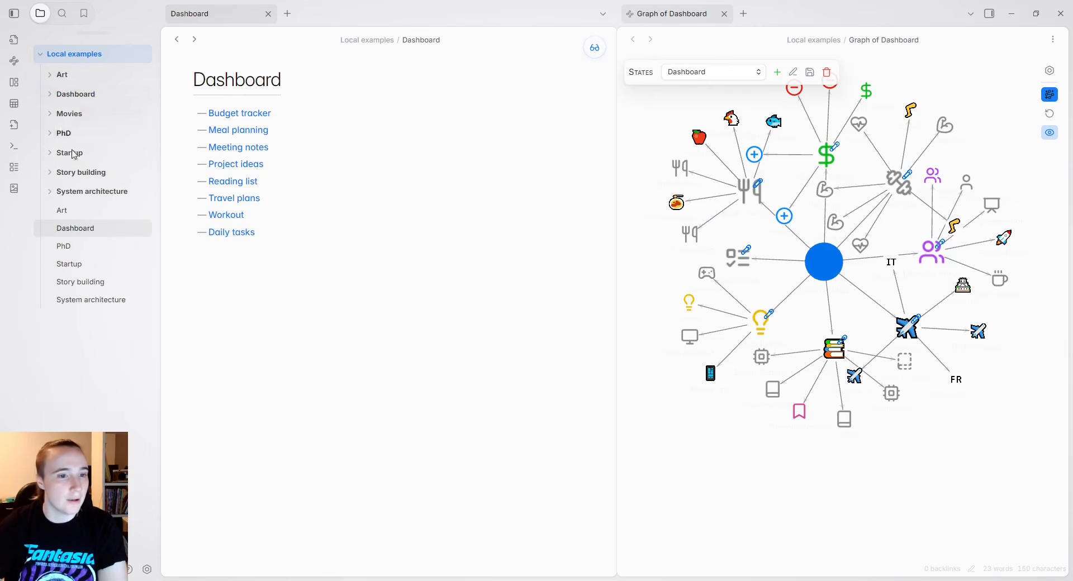
Open the PhD note with the PhD state loaded in its local graph, and examine the paper, PDF and URL nodes.
{"action": "left_click", "coordinate": [94, 252]}
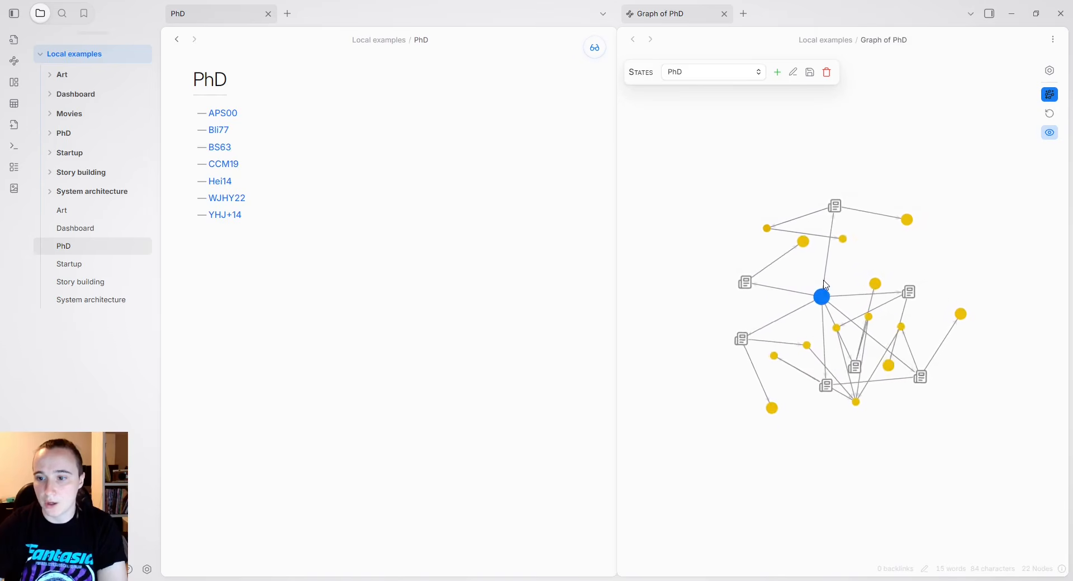
{"action": "scroll", "coordinate": [846, 280], "scroll_direction": "up", "scroll_amount": 3}
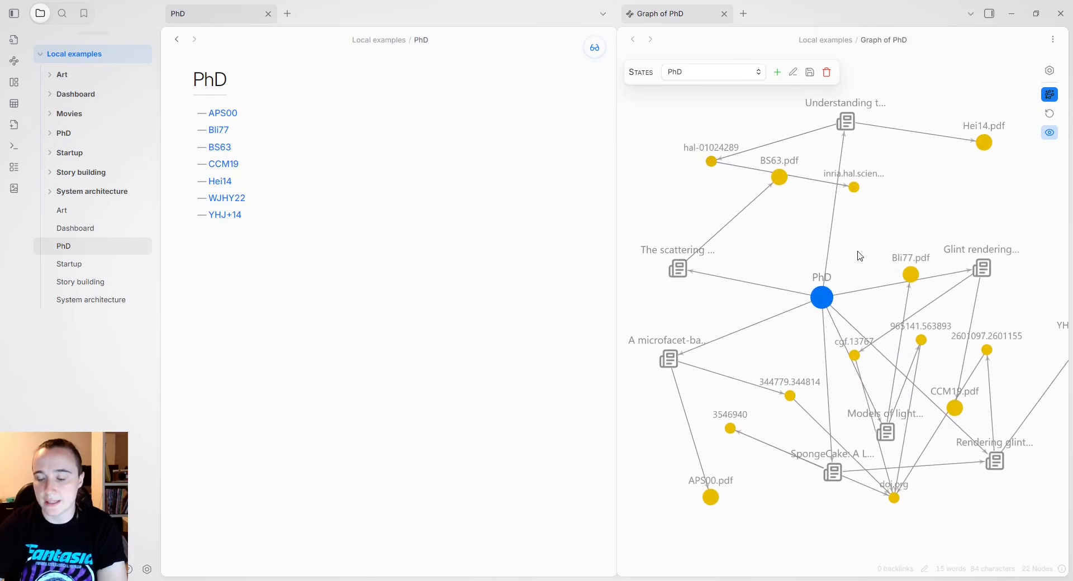
{"action": "scroll", "coordinate": [855, 253], "scroll_direction": "down", "scroll_amount": 2}
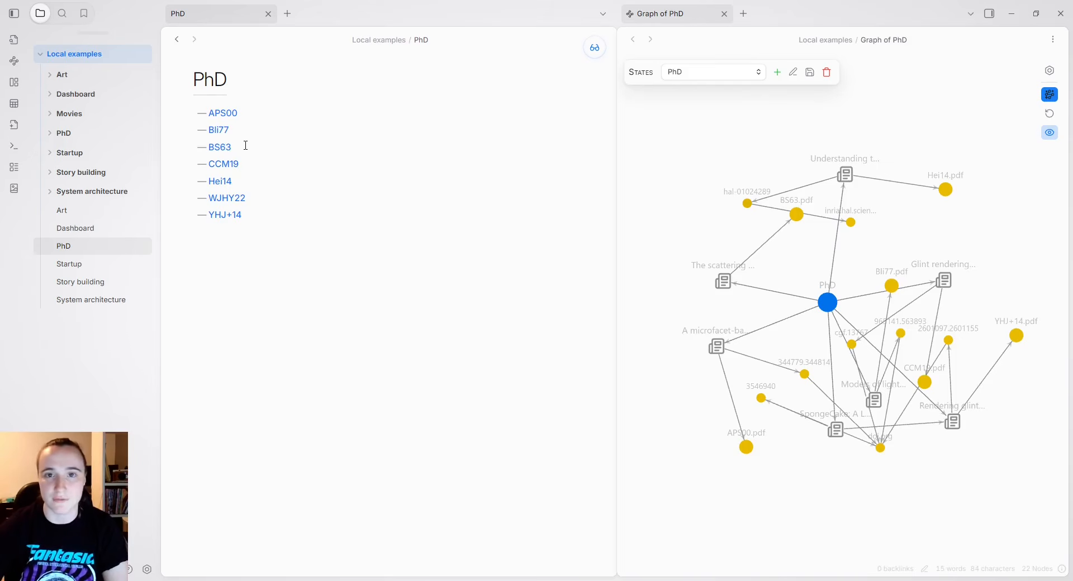
Open the CCM19 note and restart its extended local graph with the PhD state.
{"action": "left_click", "coordinate": [217, 166]}
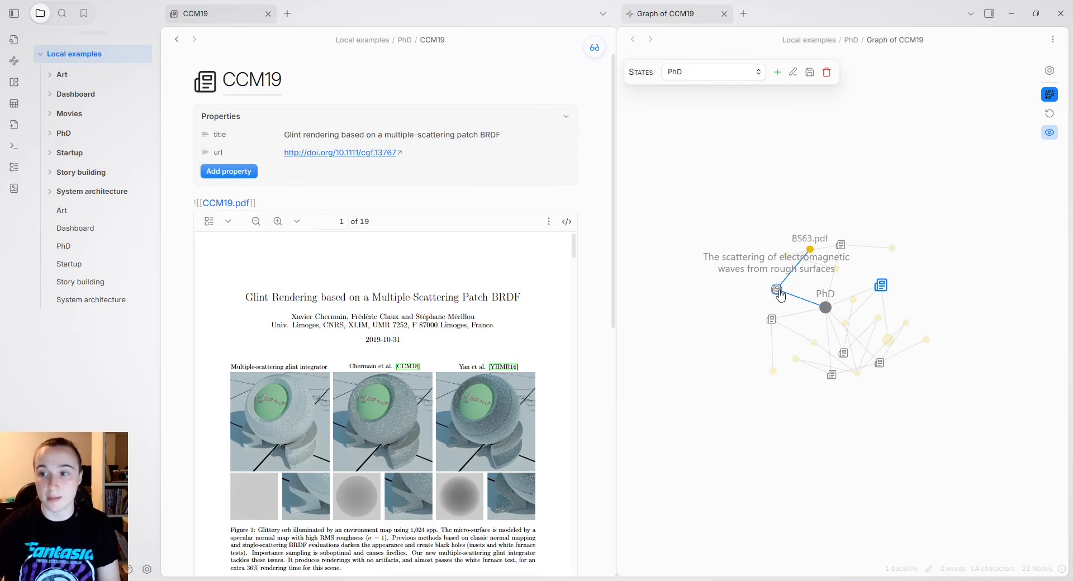
{"action": "left_click", "coordinate": [1050, 96]}
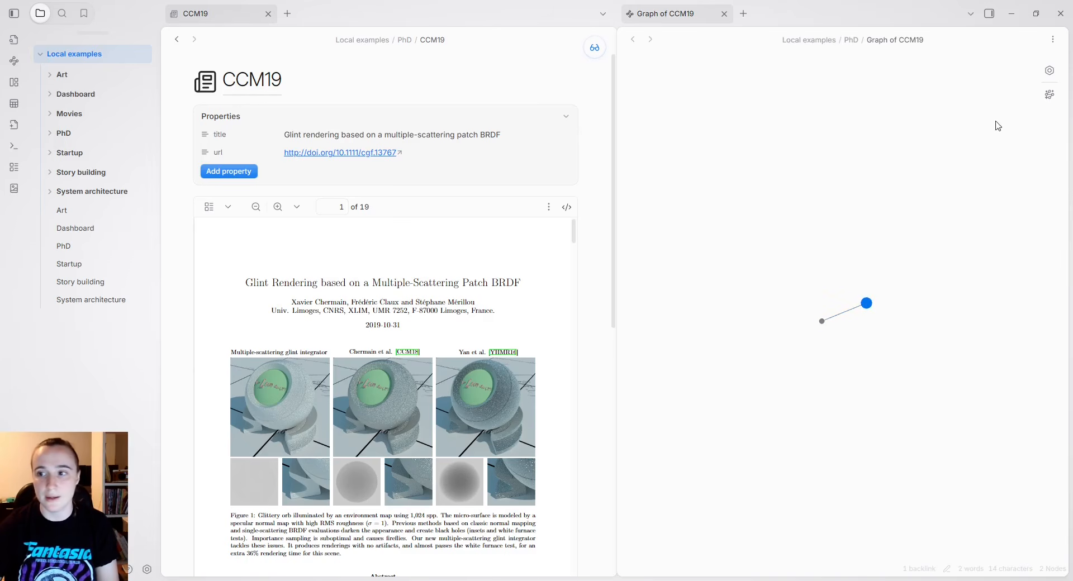
{"action": "left_click", "coordinate": [1049, 94]}
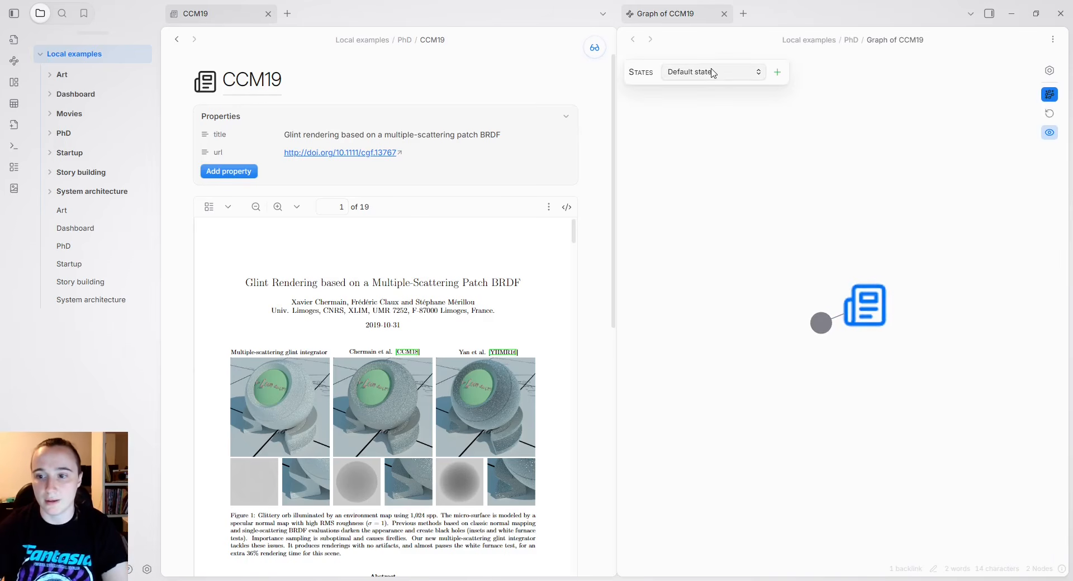
{"action": "left_click", "coordinate": [712, 72]}
{"action": "left_click", "coordinate": [690, 169]}
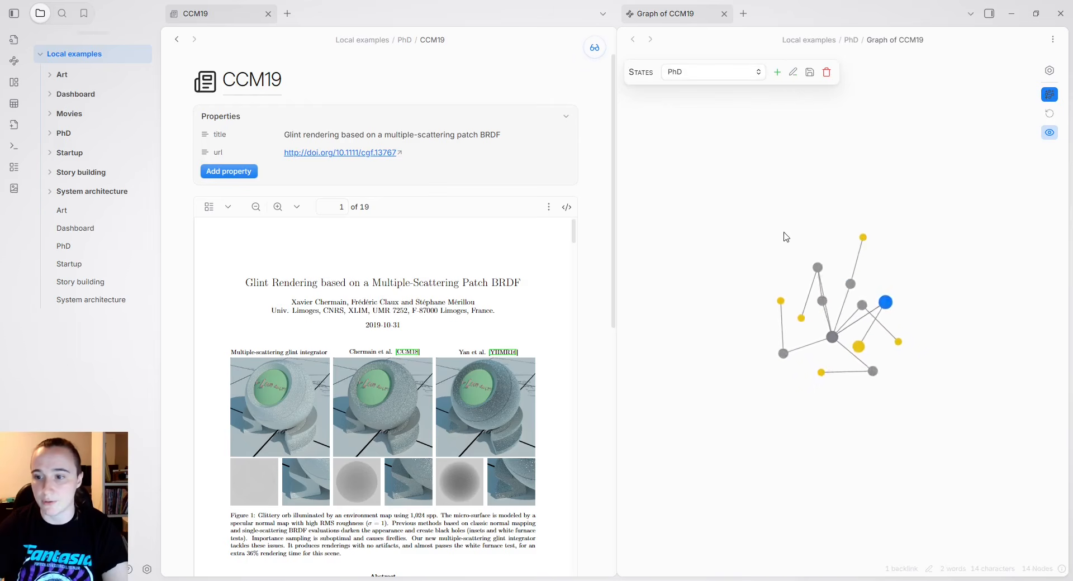
Examine how papers, PDFs and URLs connect in the CCM19 graph, and return to the PhD note through its node.
{"action": "scroll", "coordinate": [838, 330], "scroll_direction": "up", "scroll_amount": 2}
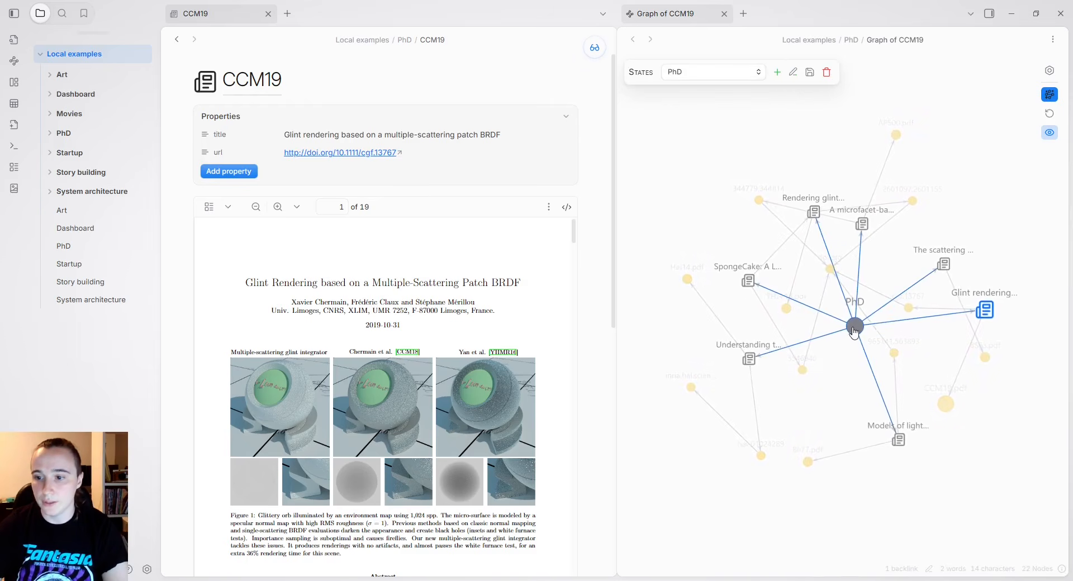
{"action": "scroll", "coordinate": [854, 331], "scroll_direction": "down", "scroll_amount": 3}
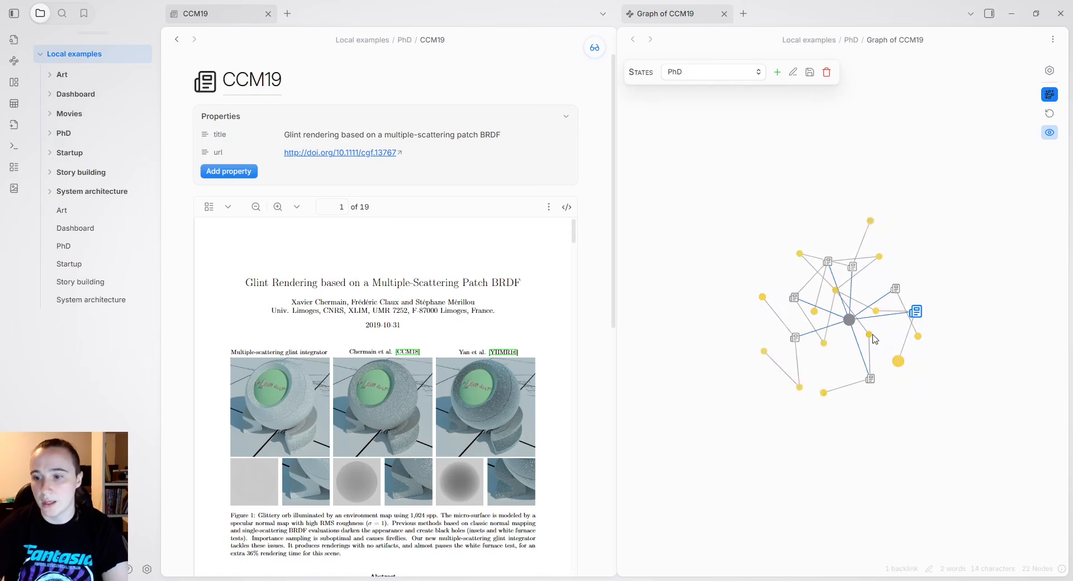
{"action": "scroll", "coordinate": [880, 333], "scroll_direction": "up", "scroll_amount": 2}
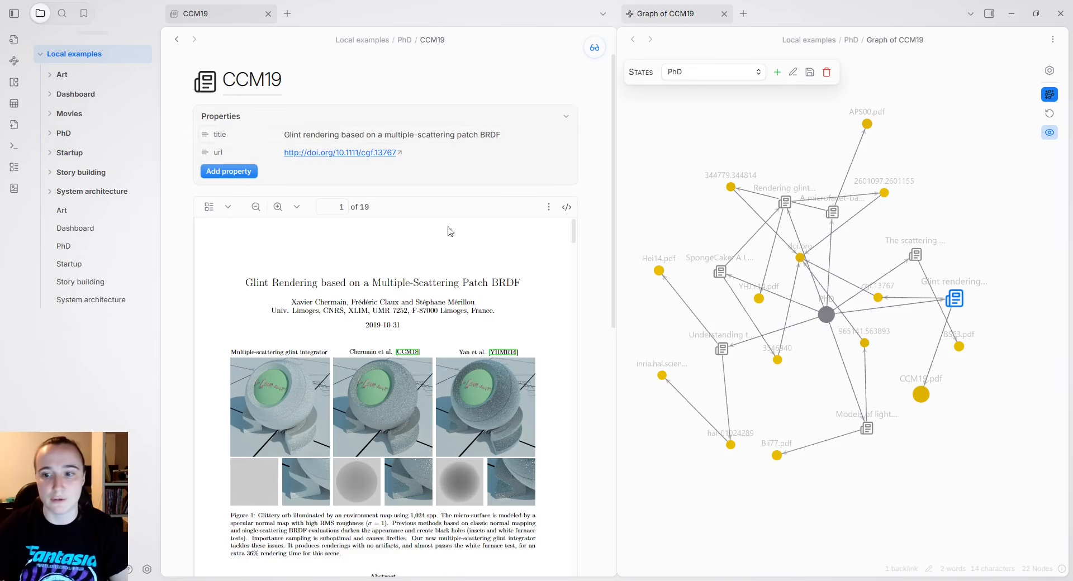
{"action": "left_click", "coordinate": [825, 316]}
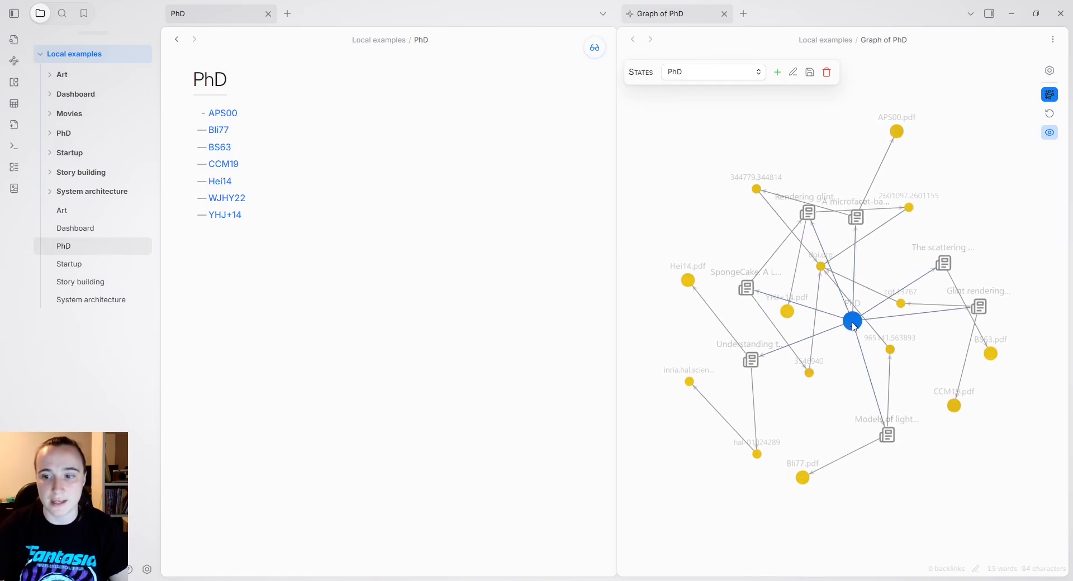
{"action": "double_click", "coordinate": [220, 78]}
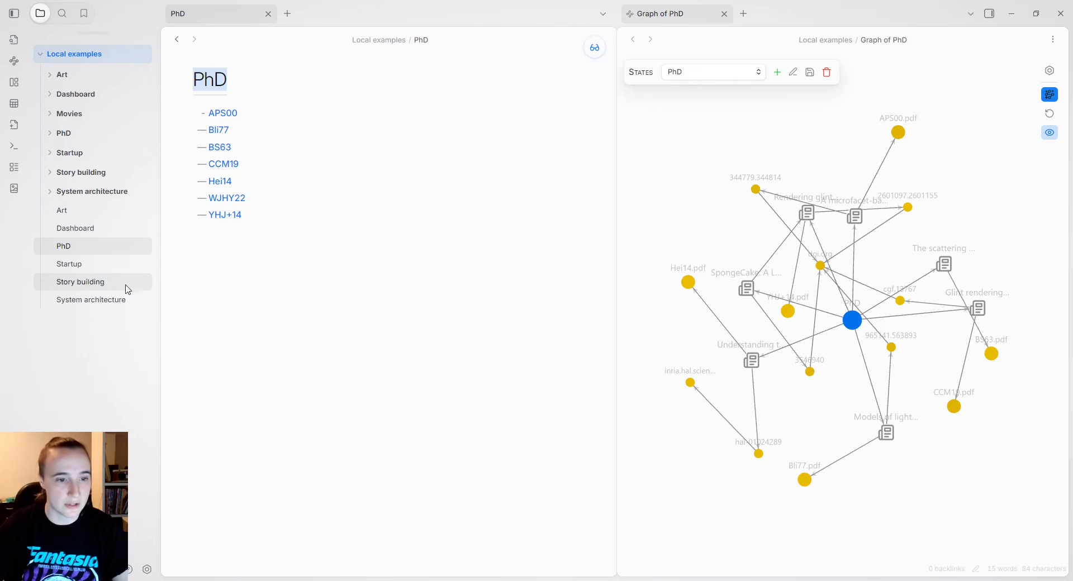
Open the Startup note and load the Startup state in its local graph.
{"action": "left_click", "coordinate": [96, 265]}
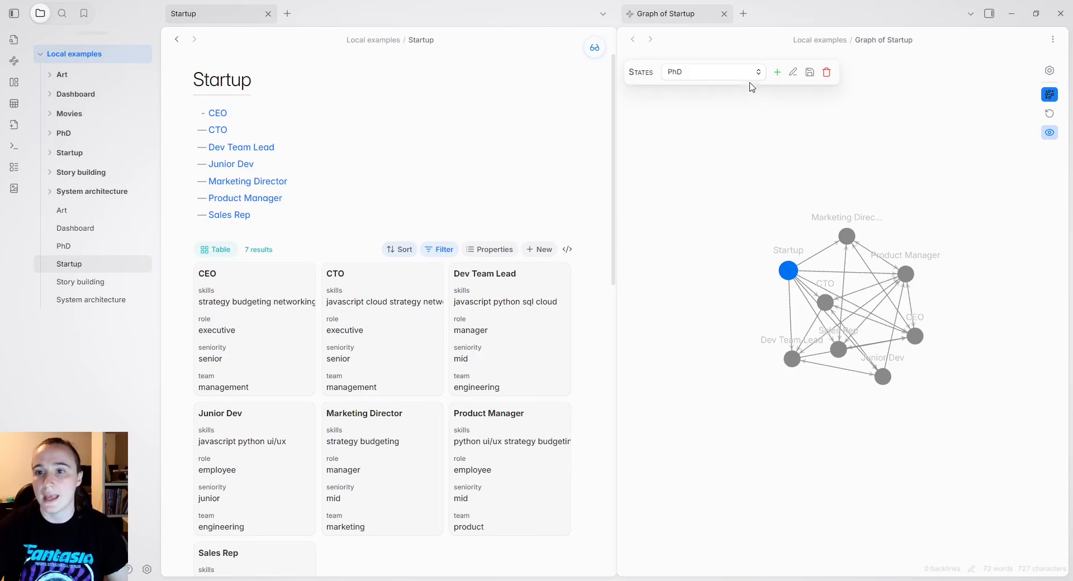
{"action": "left_click", "coordinate": [701, 119]}
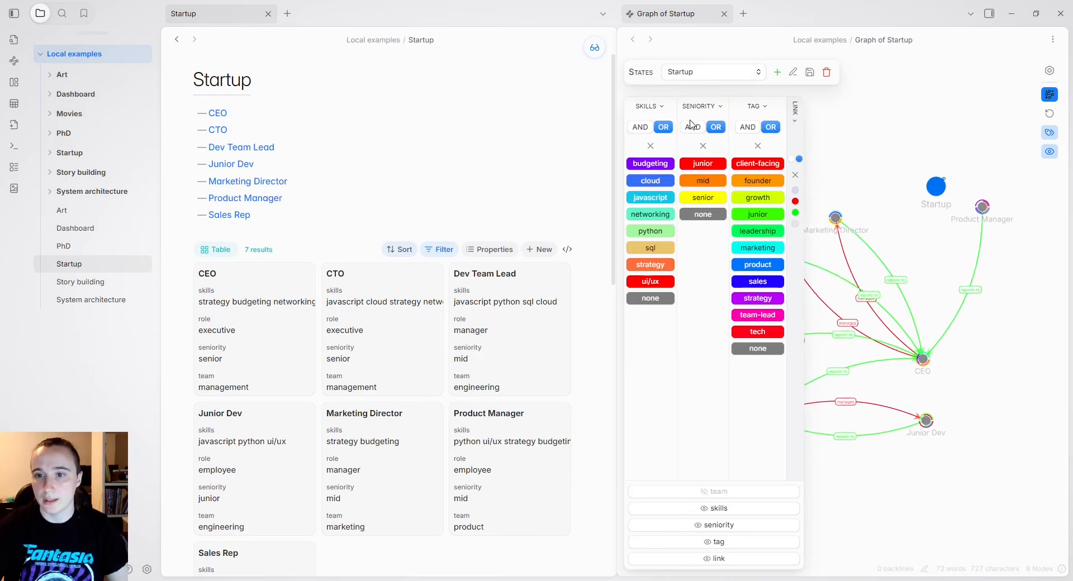
Enable the collaborates-with links with only the link legend column expanded, and widen the graph pane.
{"action": "left_click", "coordinate": [667, 109]}
{"action": "left_click", "coordinate": [673, 110]}
{"action": "left_click", "coordinate": [721, 111]}
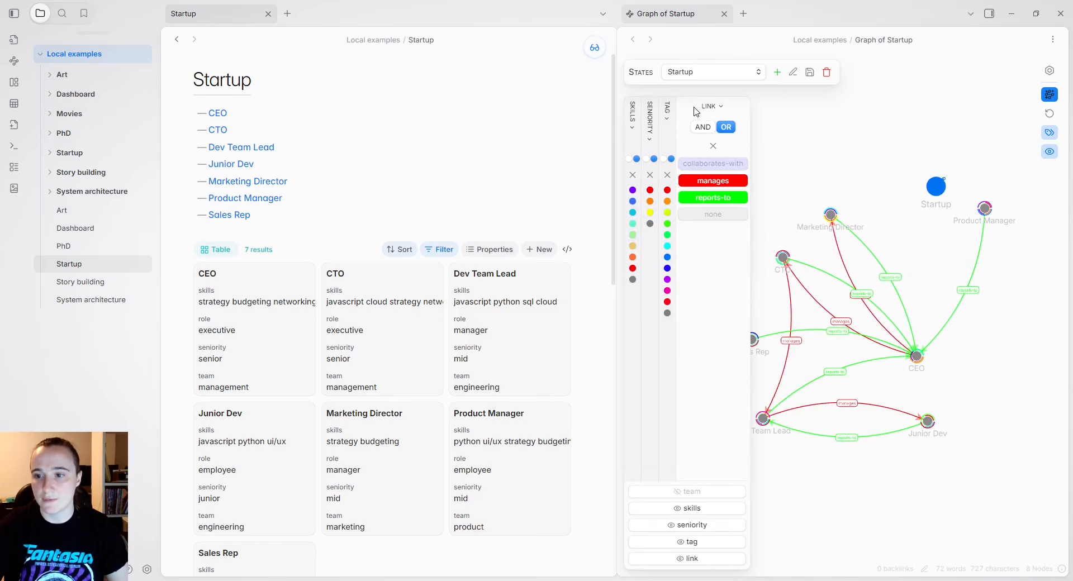
{"action": "left_click", "coordinate": [718, 165]}
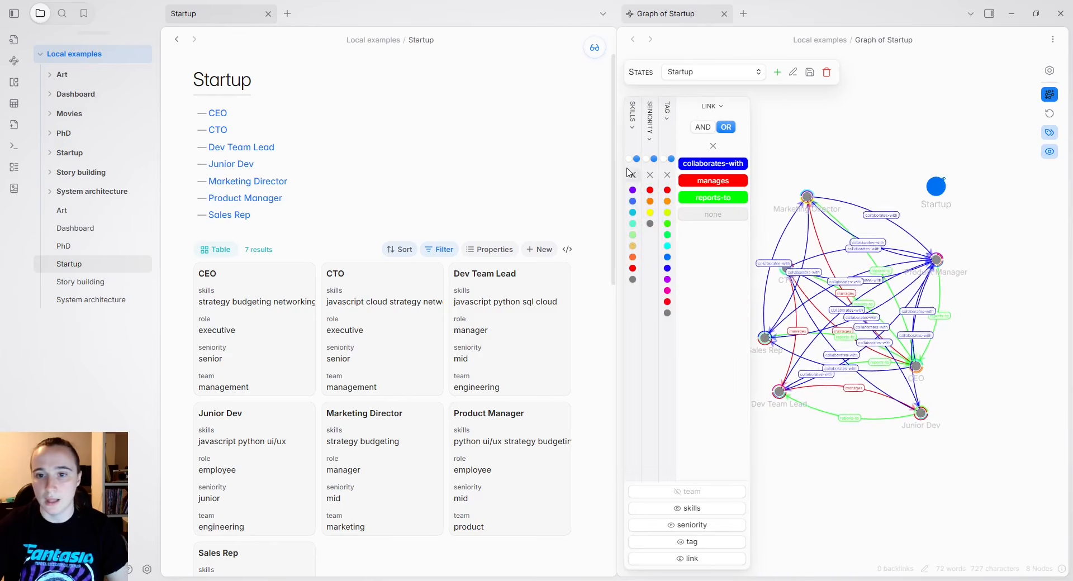
{"action": "left_click_drag", "start_coordinate": [614, 162], "coordinate": [425, 171]}
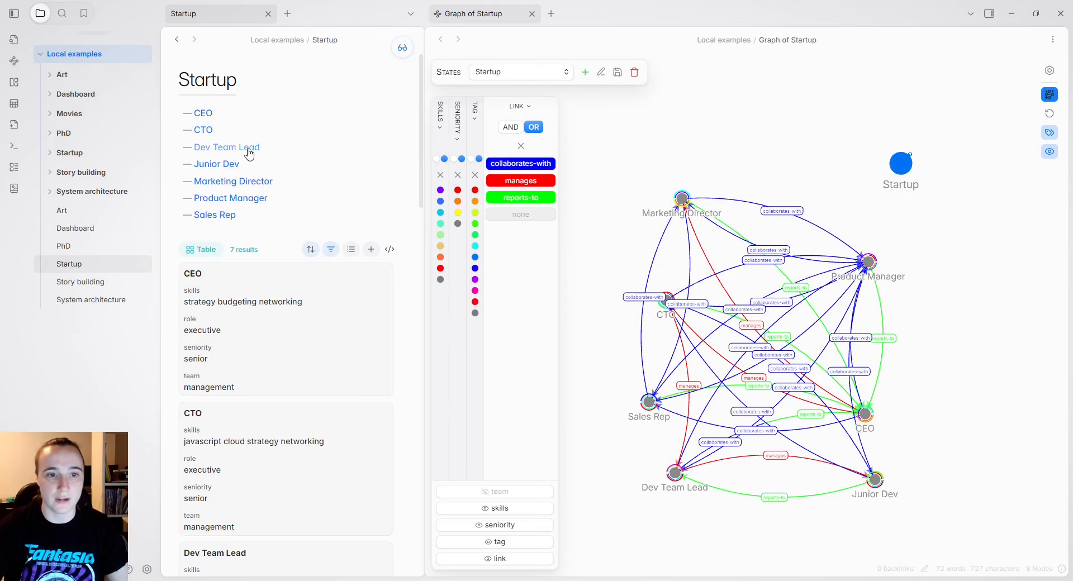
Open the CEO note to check its properties and typed links, and return to the Startup note's graph.
{"action": "left_click", "coordinate": [203, 113]}
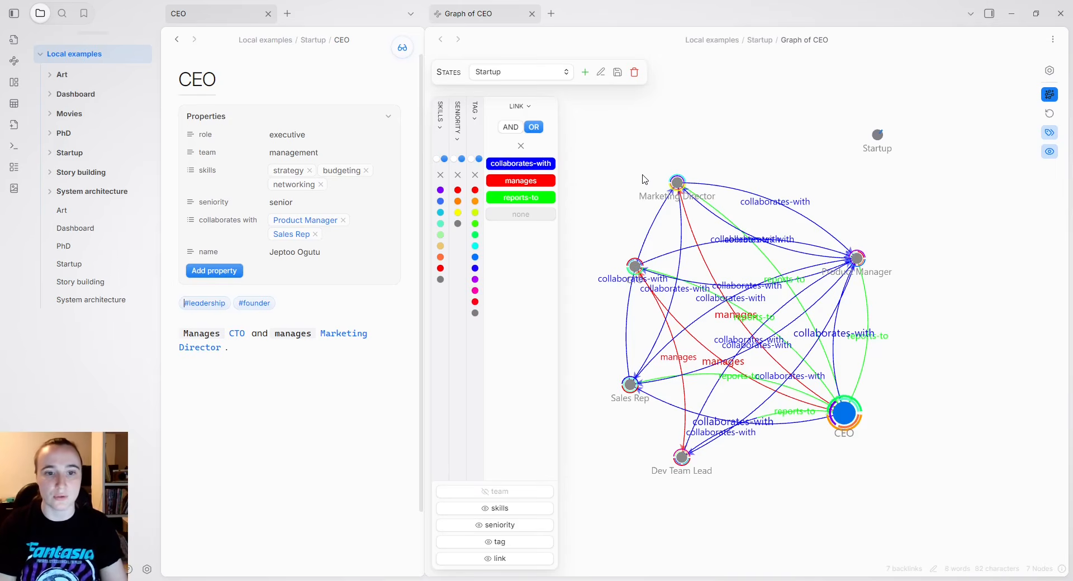
{"action": "left_click", "coordinate": [177, 40]}
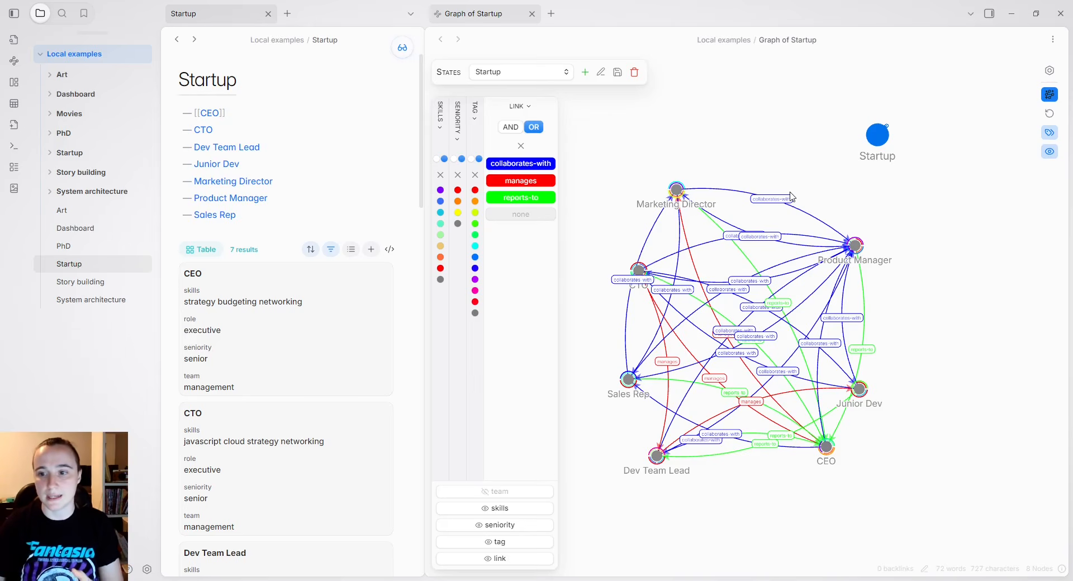
{"action": "scroll", "coordinate": [816, 200], "scroll_direction": "up", "scroll_amount": 1}
{"action": "left_click_drag", "start_coordinate": [871, 267], "coordinate": [891, 151]}
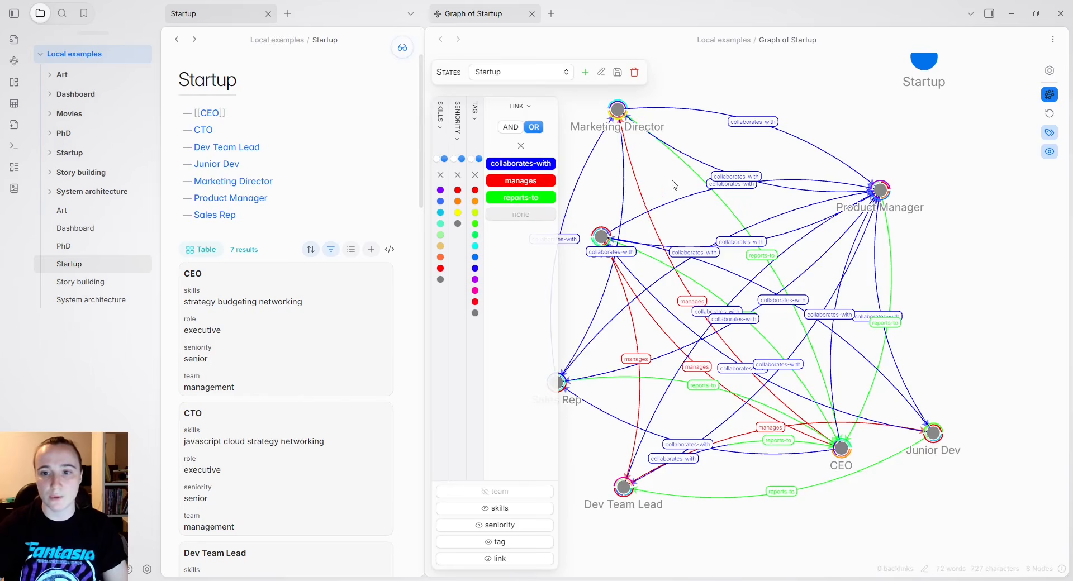
Hide the collaborates-with links in the Startup graph, and spread out the Marketing Director and CEO nodes.
{"action": "left_click_drag", "start_coordinate": [671, 180], "coordinate": [716, 163]}
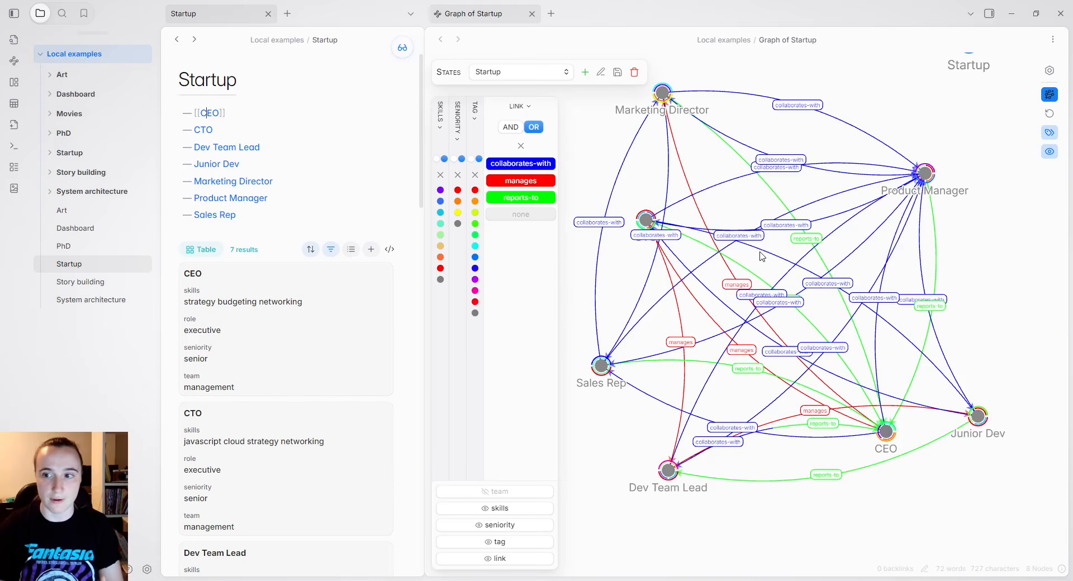
{"action": "left_click", "coordinate": [520, 163]}
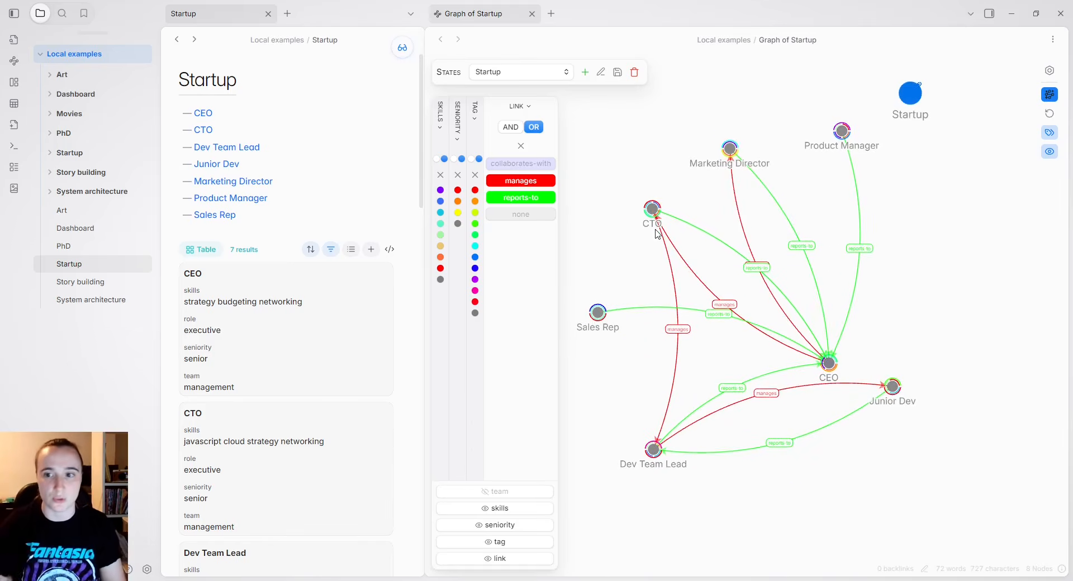
{"action": "left_click_drag", "start_coordinate": [730, 149], "coordinate": [981, 239]}
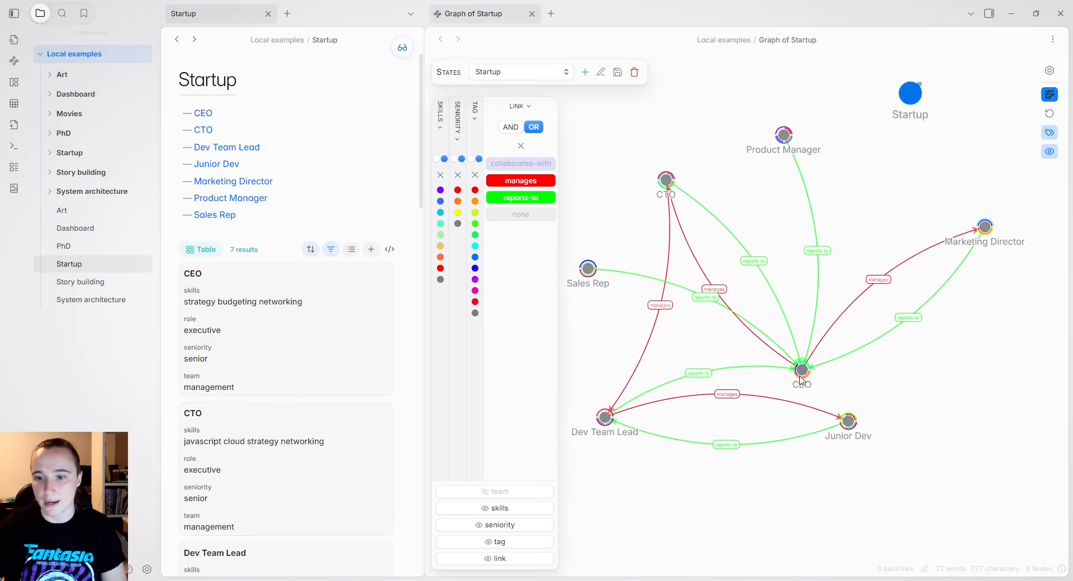
{"action": "left_click_drag", "start_coordinate": [802, 370], "coordinate": [799, 352]}
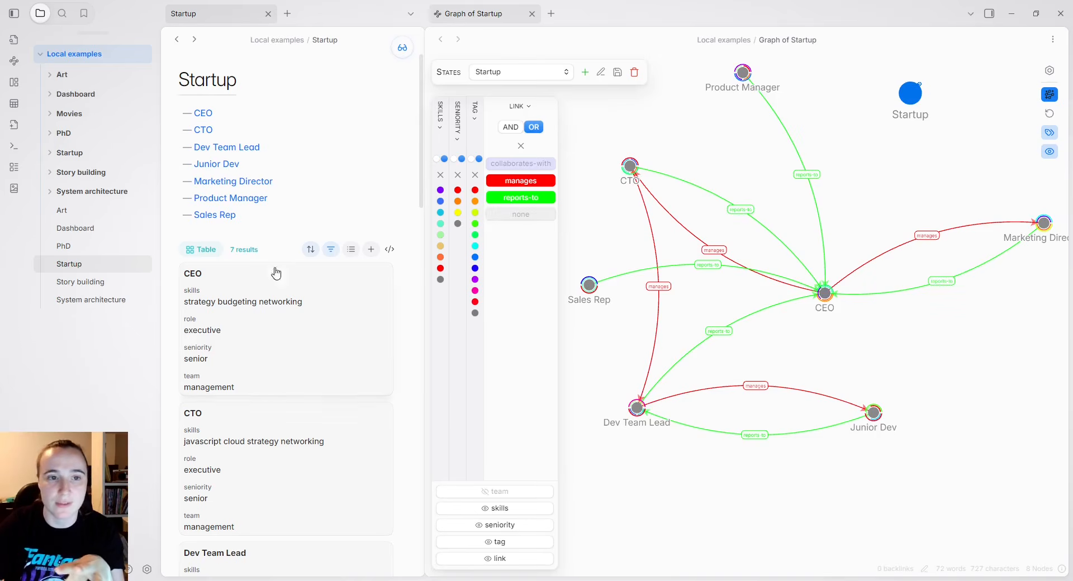
Show the untyped "none" links briefly and hide them again, and re-enable the collaborates-with links.
{"action": "left_click", "coordinate": [521, 214]}
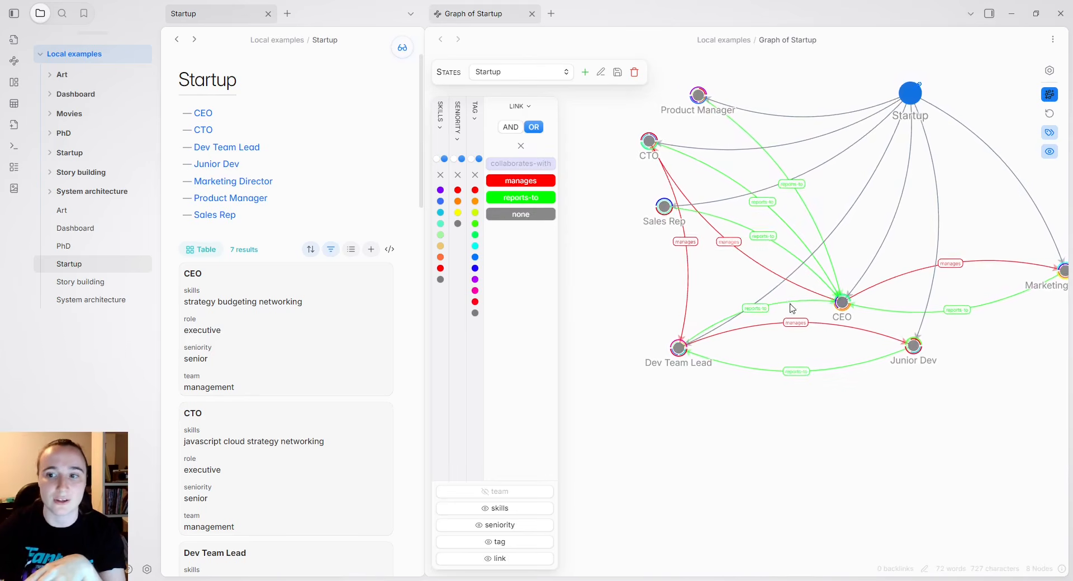
{"action": "left_click", "coordinate": [520, 213]}
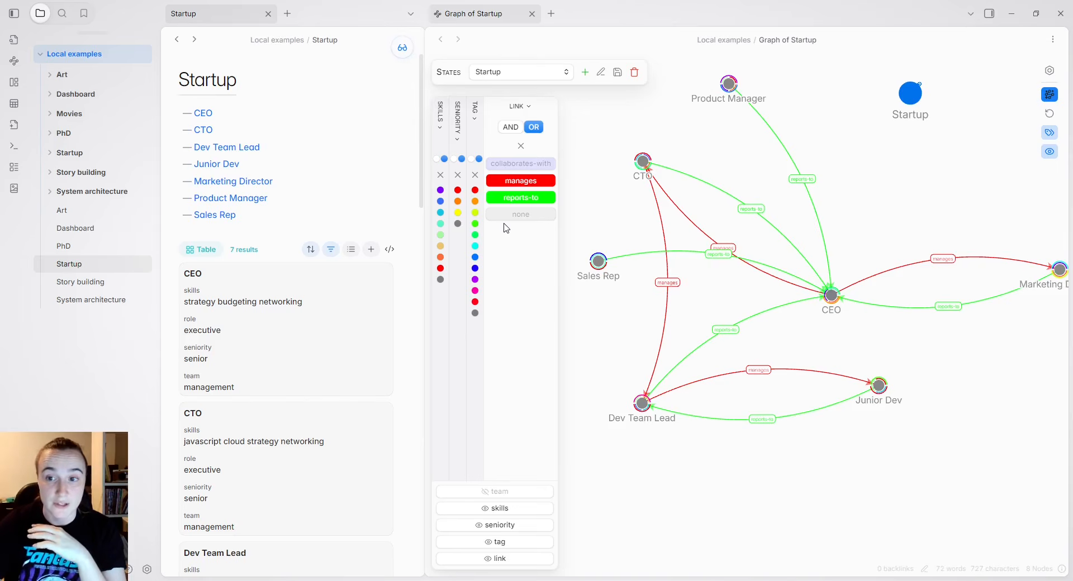
{"action": "left_click", "coordinate": [520, 163]}
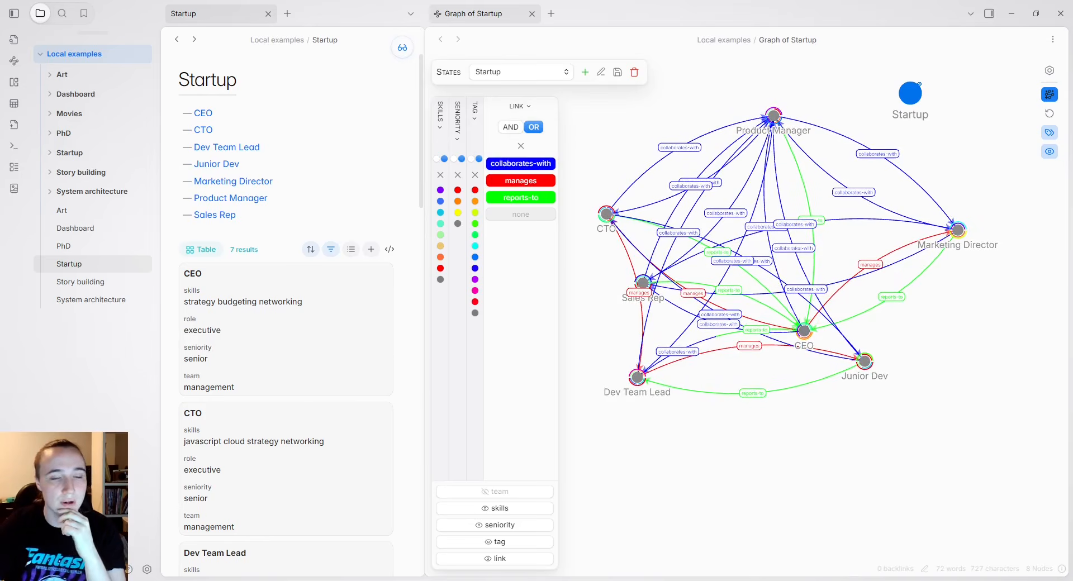
Collapse the link and seniority legend columns, leaving only the tag column expanded beside the enlarged CTO node.
{"action": "left_click", "coordinate": [519, 106]}
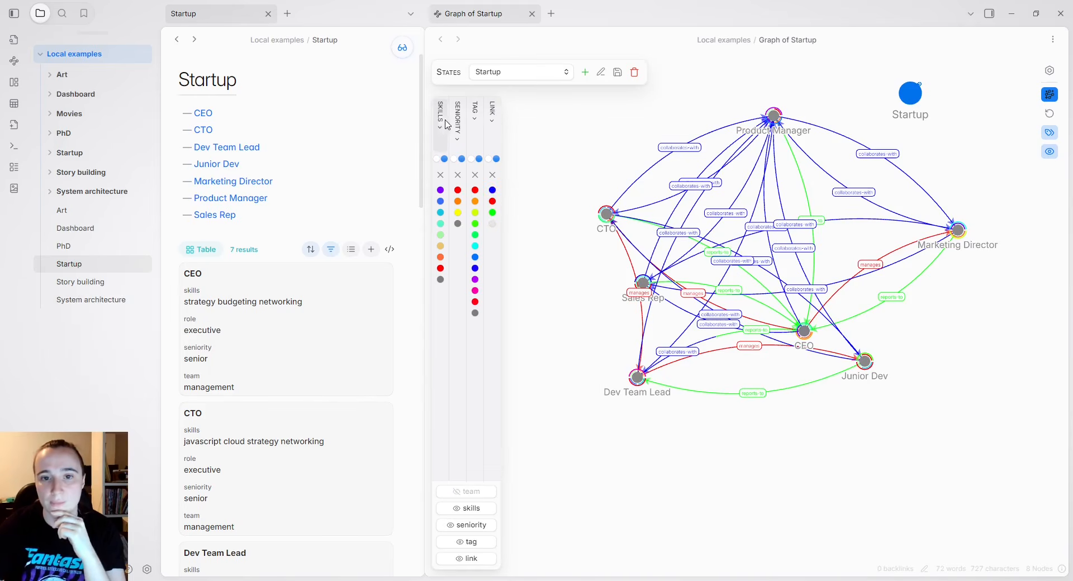
{"action": "left_click", "coordinate": [457, 120]}
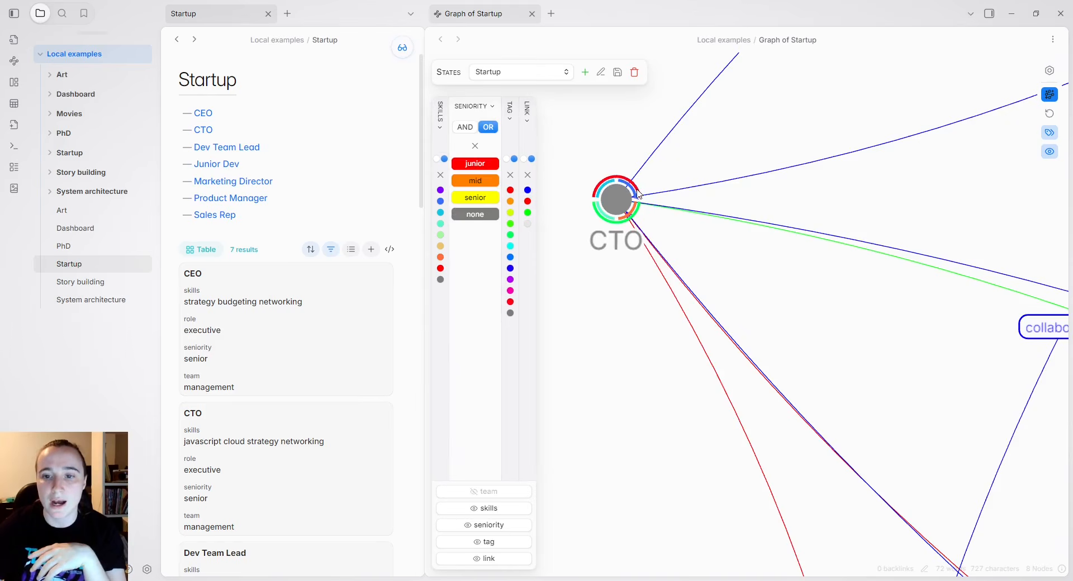
{"action": "left_click", "coordinate": [511, 126]}
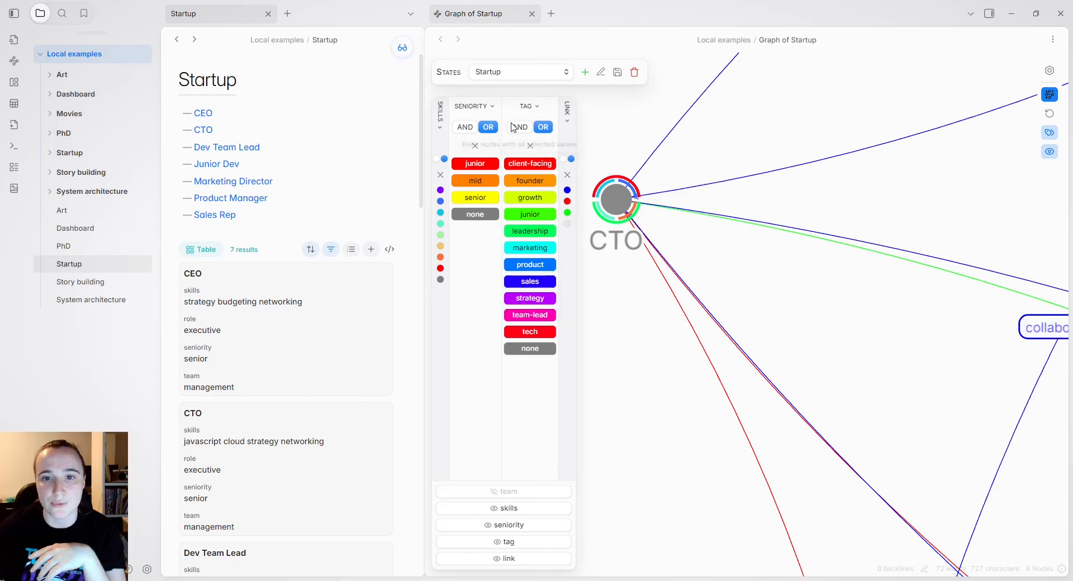
{"action": "left_click", "coordinate": [492, 107]}
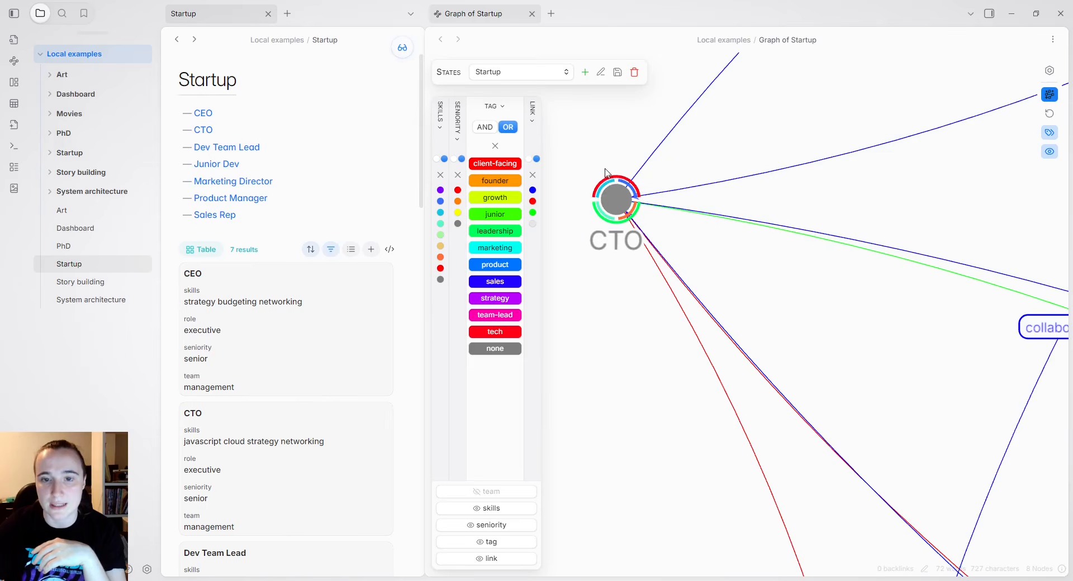
Disable the tech and leadership tags to test hiding the CTO node, and re-enable both tags.
{"action": "left_click", "coordinate": [502, 168]}
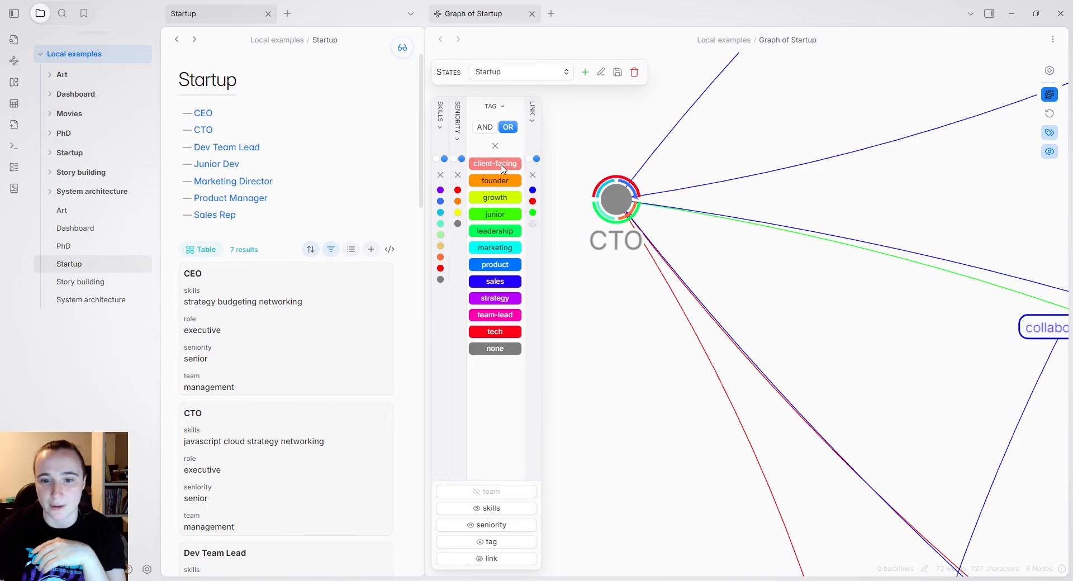
{"action": "left_click", "coordinate": [501, 166]}
{"action": "left_click", "coordinate": [501, 334]}
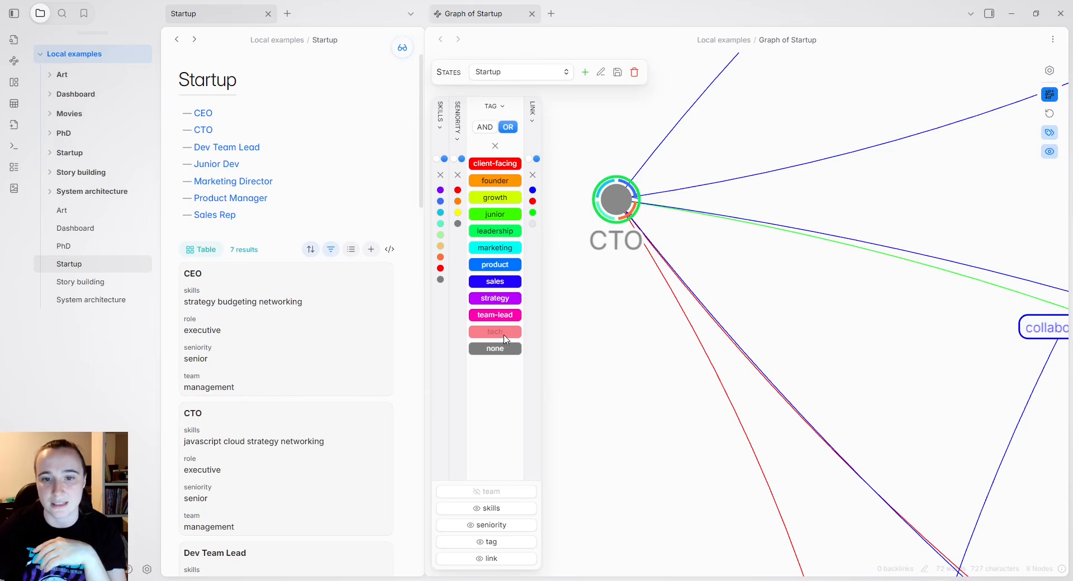
{"action": "left_click", "coordinate": [496, 231]}
{"action": "left_click", "coordinate": [497, 233]}
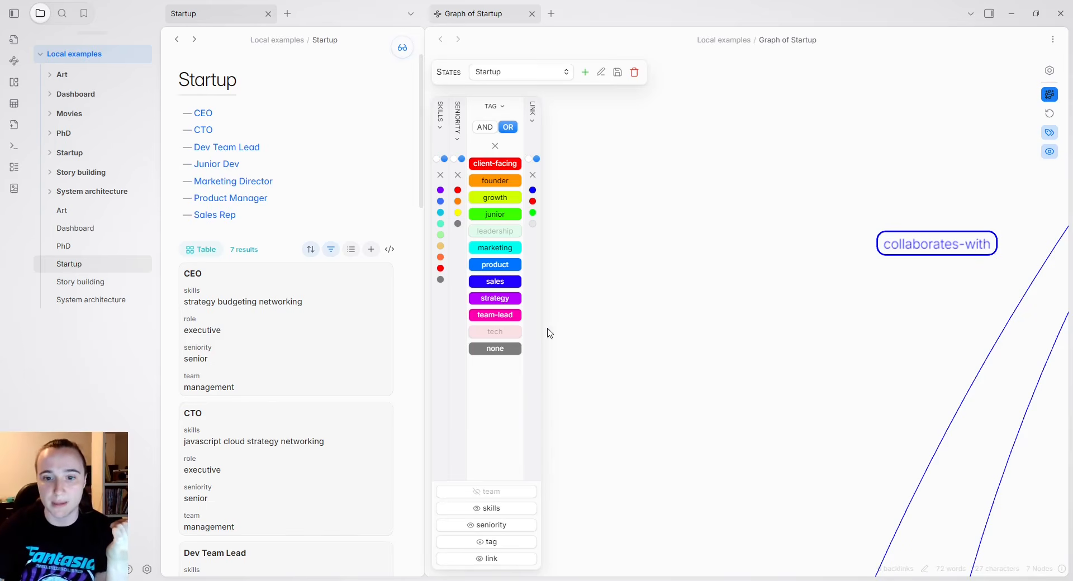
{"action": "left_click", "coordinate": [492, 331]}
{"action": "left_click", "coordinate": [513, 232]}
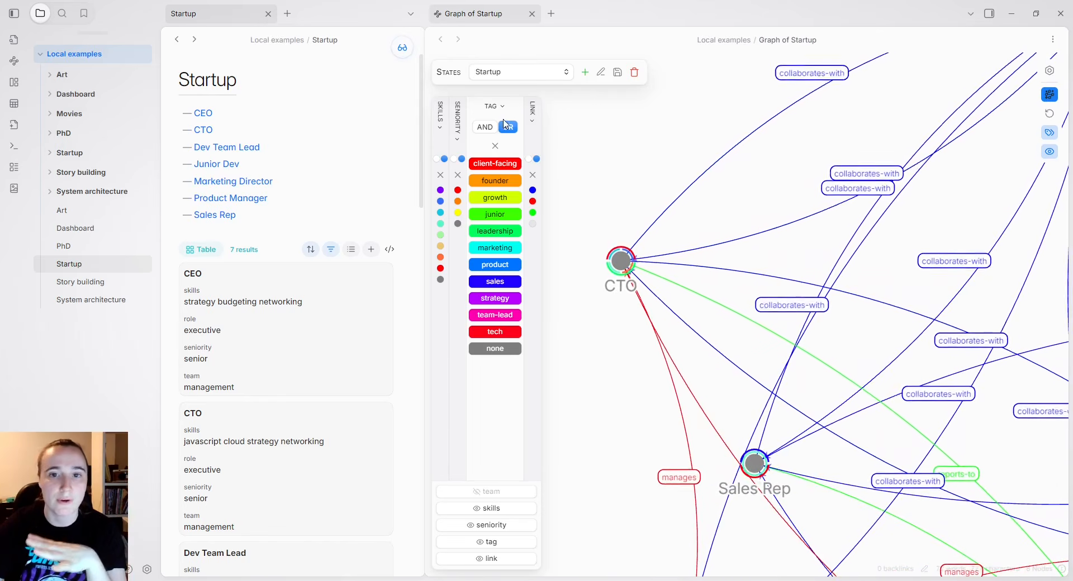
Filter the graph with AND logic on skills, selecting only networking and javascript.
{"action": "left_click", "coordinate": [440, 114]}
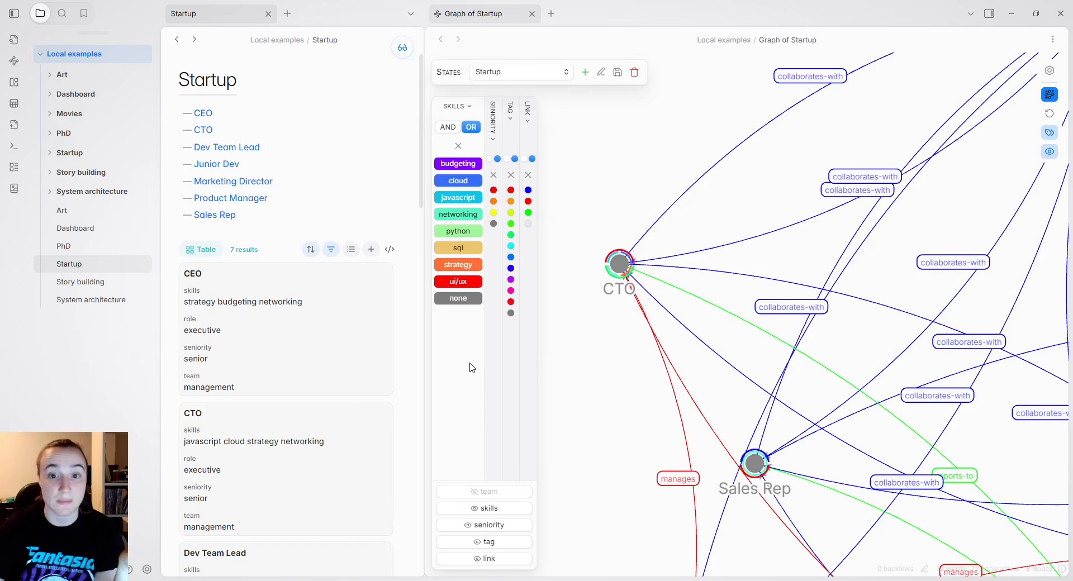
{"action": "left_click", "coordinate": [449, 128]}
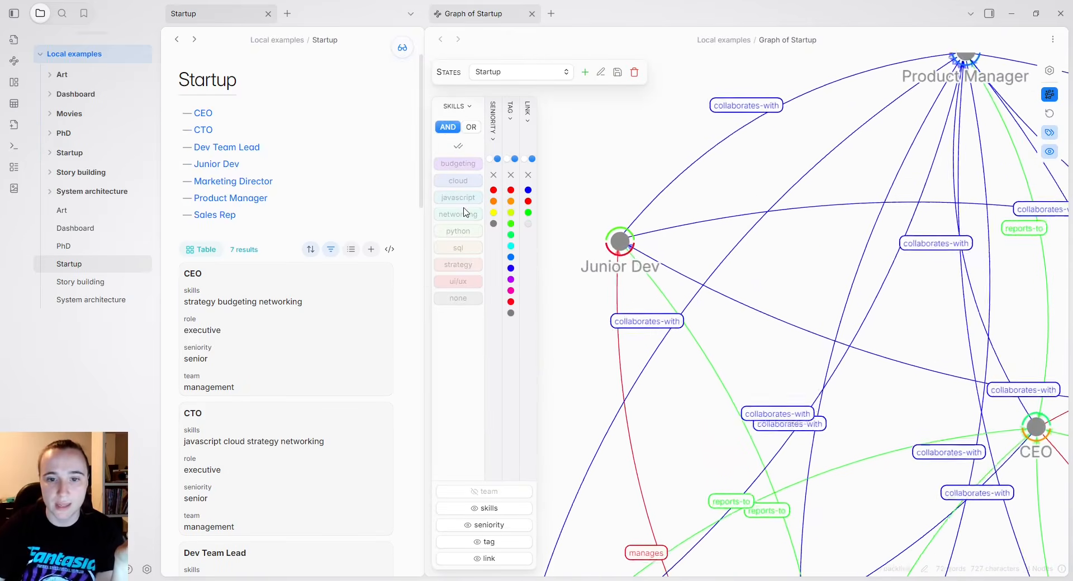
{"action": "left_click", "coordinate": [465, 215]}
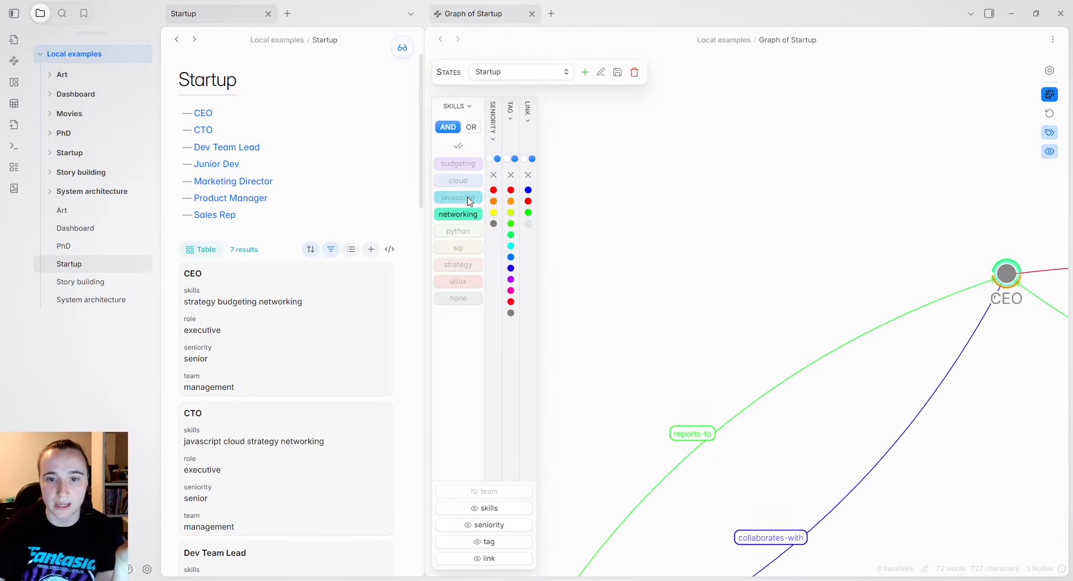
{"action": "left_click", "coordinate": [467, 199]}
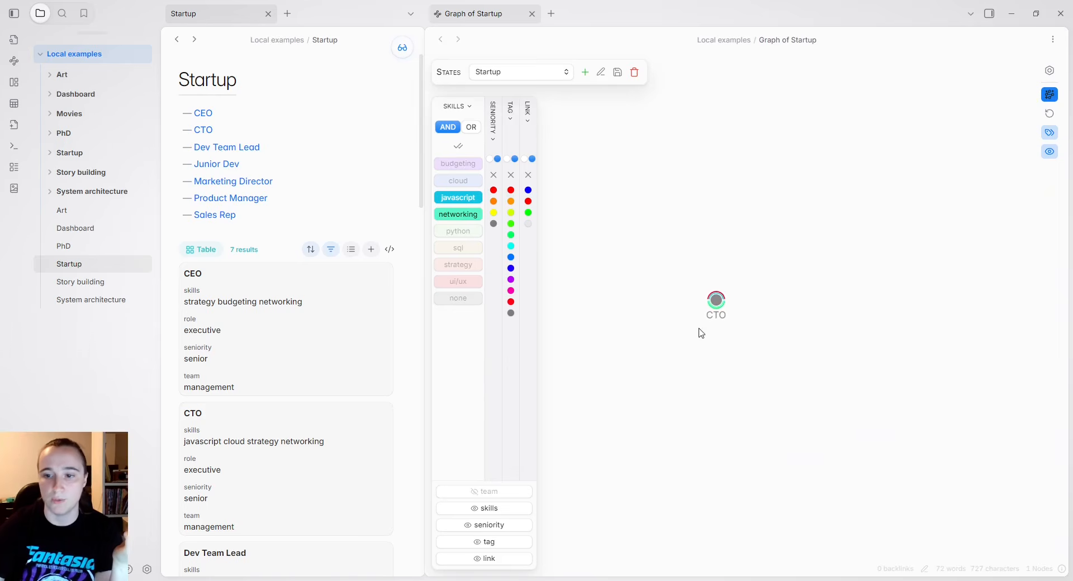
{"action": "scroll", "coordinate": [722, 328], "scroll_direction": "up", "scroll_amount": 2}
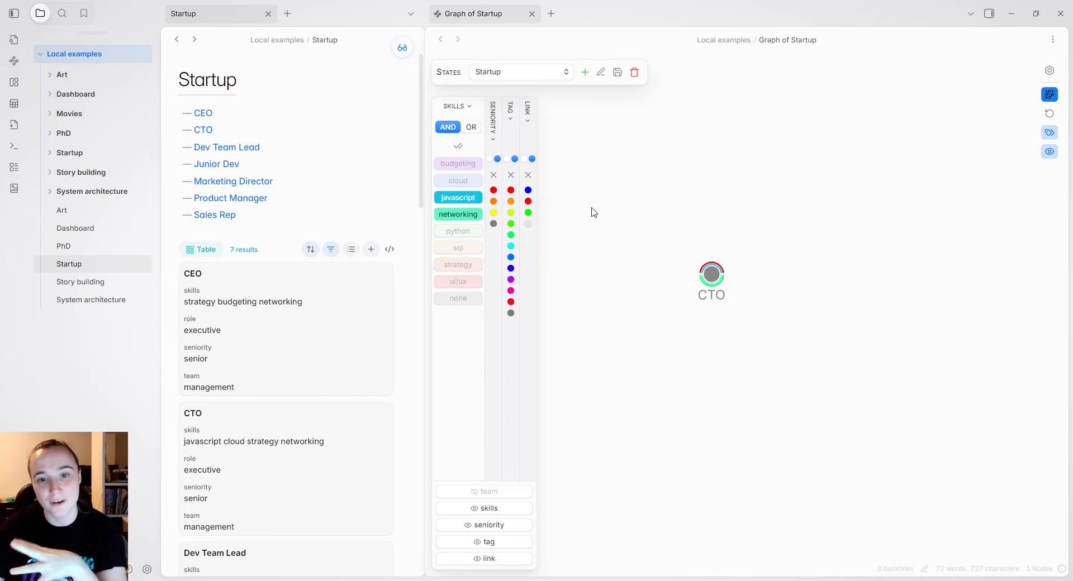
Switch the skills filter to OR, and disable junior in the expanded seniority legend column.
{"action": "left_click", "coordinate": [471, 126]}
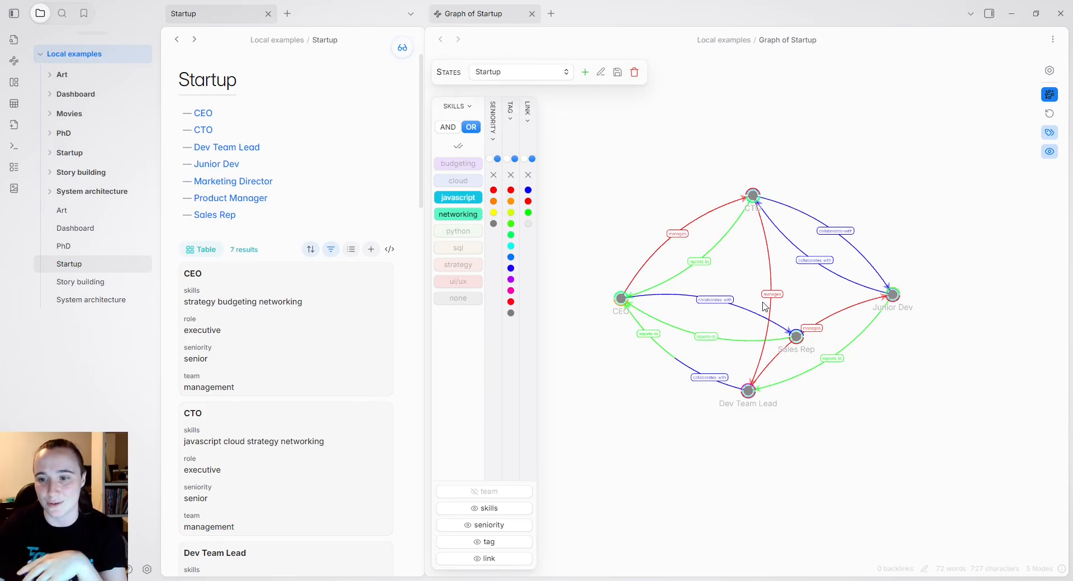
{"action": "scroll", "coordinate": [749, 291], "scroll_direction": "up", "scroll_amount": 2}
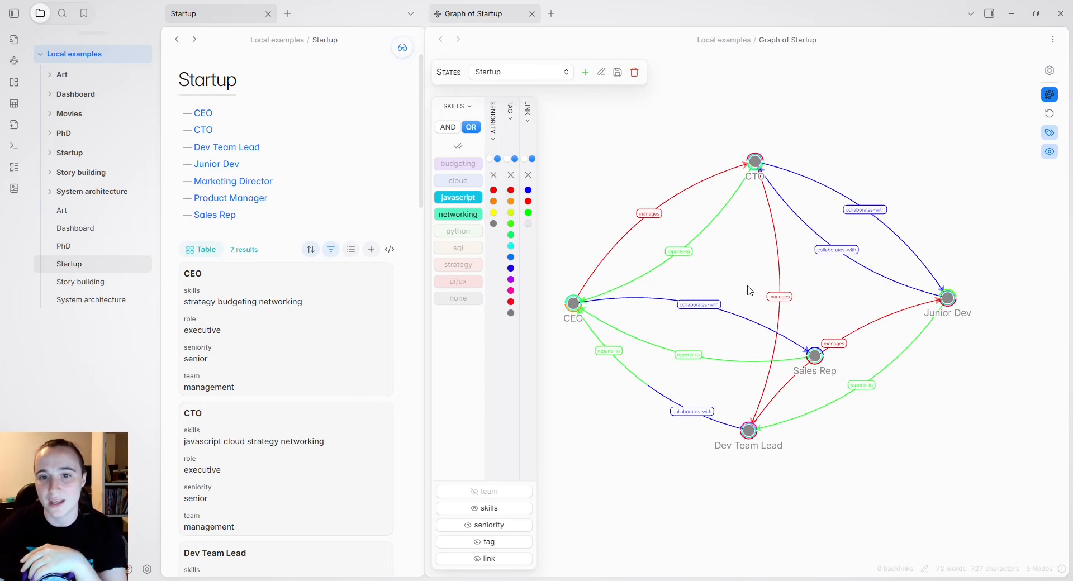
{"action": "left_click", "coordinate": [494, 146]}
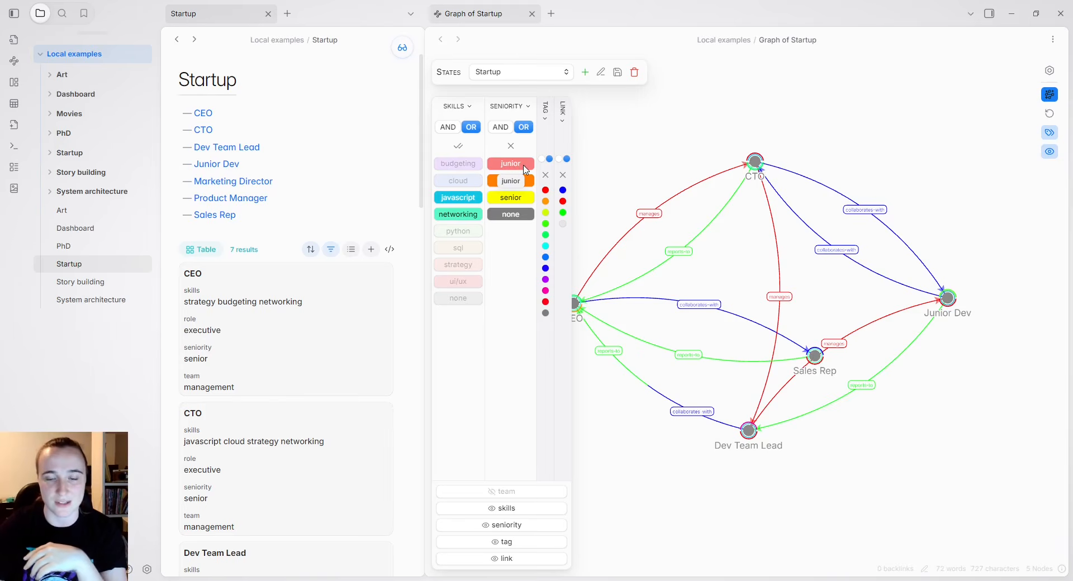
{"action": "left_click", "coordinate": [517, 166]}
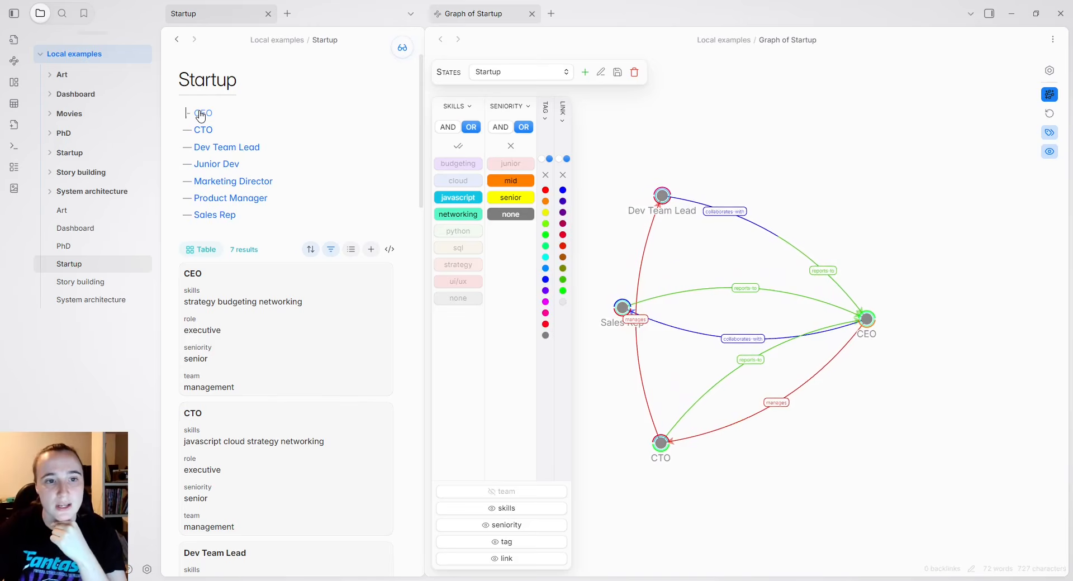
Check the CEO note and its local graph, and return to the CSS snippet at the end of the Startup note.
{"action": "left_click", "coordinate": [201, 114]}
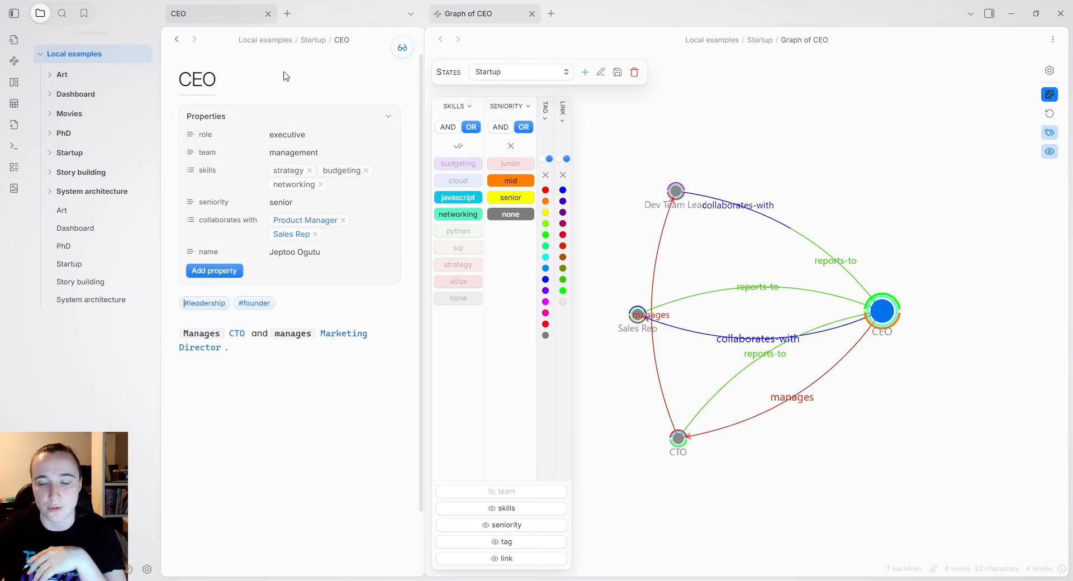
{"action": "left_click", "coordinate": [176, 39]}
{"action": "scroll", "coordinate": [333, 399], "scroll_direction": "down", "scroll_amount": 10}
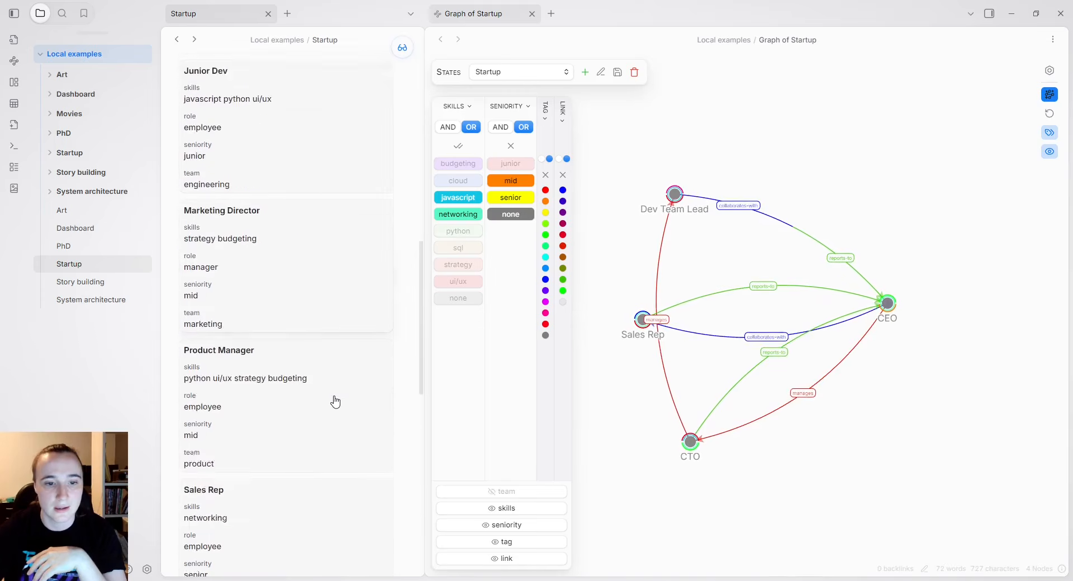
{"action": "scroll", "coordinate": [335, 396], "scroll_direction": "down", "scroll_amount": 1}
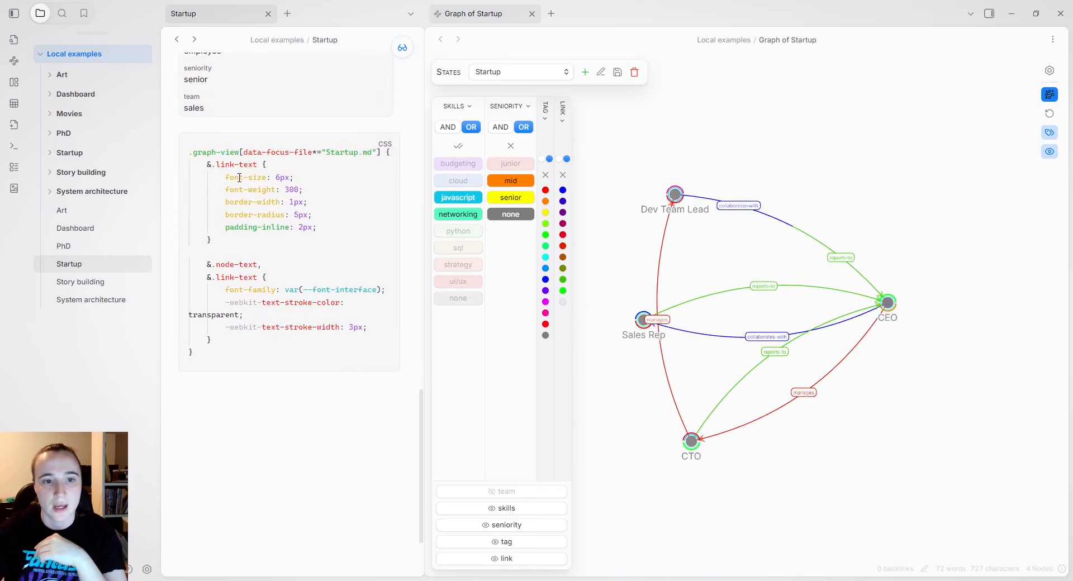
Examine the snippet's .graph-view selector and its data-focus-file attribute targeting Startup.md.
{"action": "left_click_drag", "start_coordinate": [240, 152], "coordinate": [187, 153]}
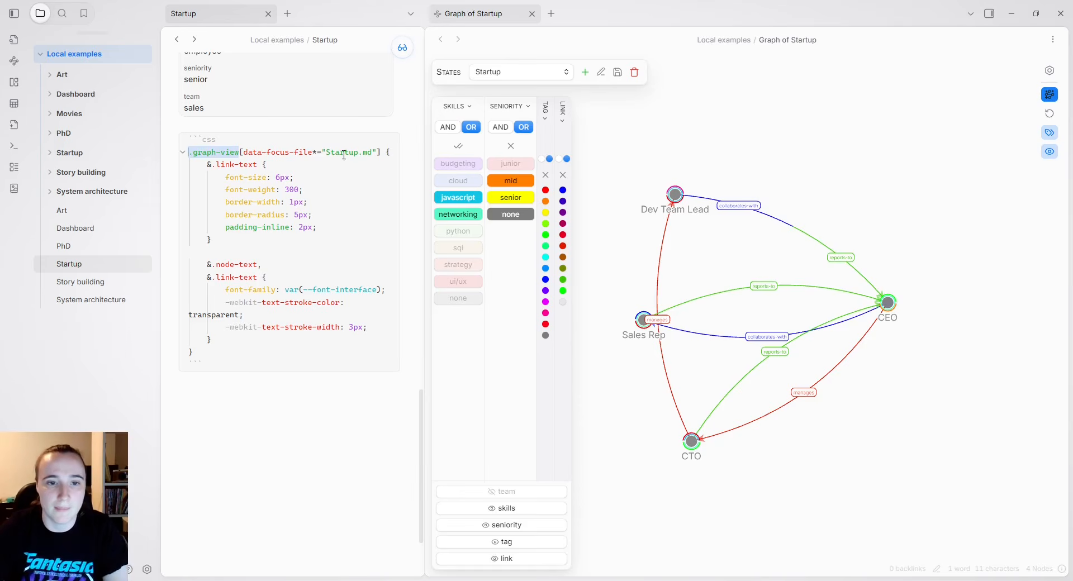
{"action": "left_click_drag", "start_coordinate": [311, 152], "coordinate": [244, 153]}
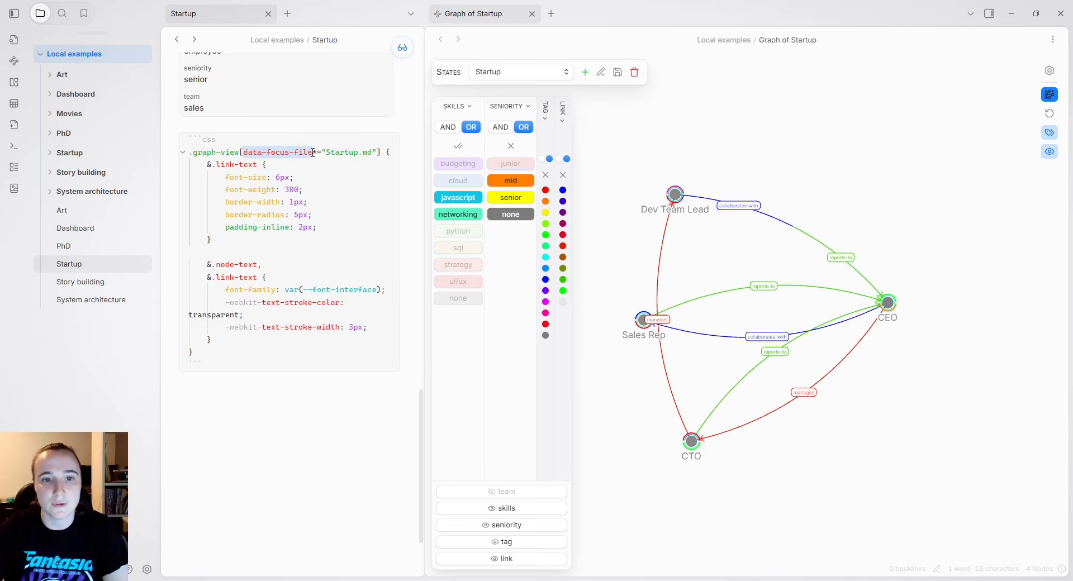
{"action": "type", "text": "*"}
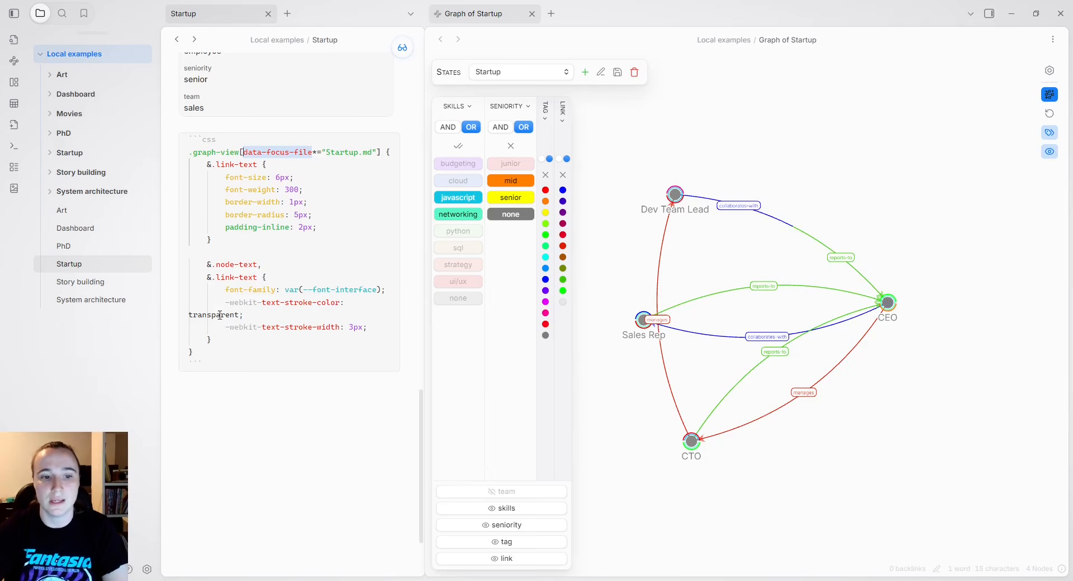
Examine the nested link-text and node-text rules, including the font weight and font family, against the graph's labels.
{"action": "left_click_drag", "start_coordinate": [218, 339], "coordinate": [209, 162]}
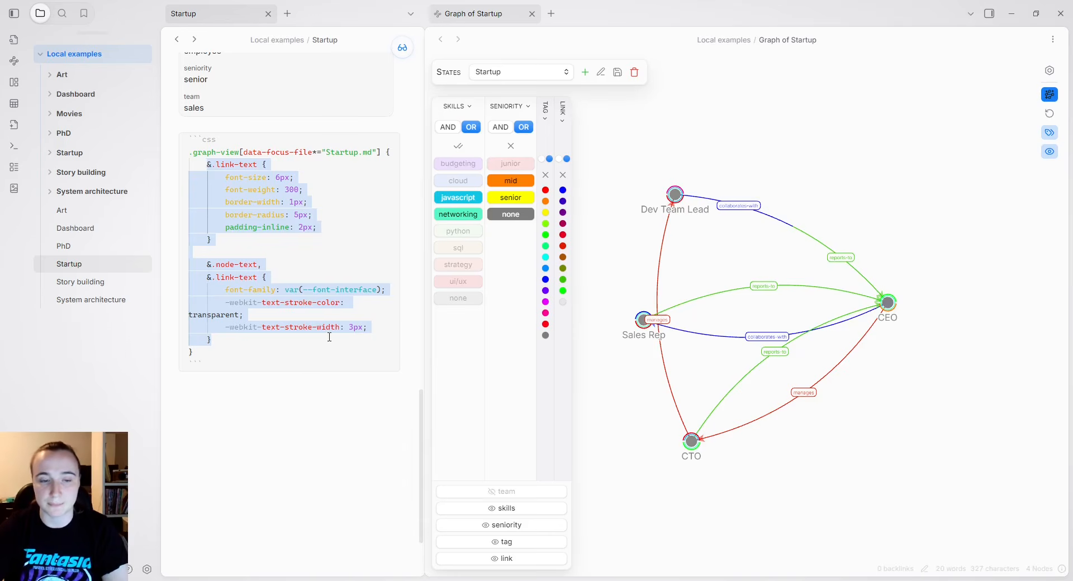
{"action": "left_click", "coordinate": [264, 166]}
{"action": "left_click_drag", "start_coordinate": [257, 165], "coordinate": [216, 167]}
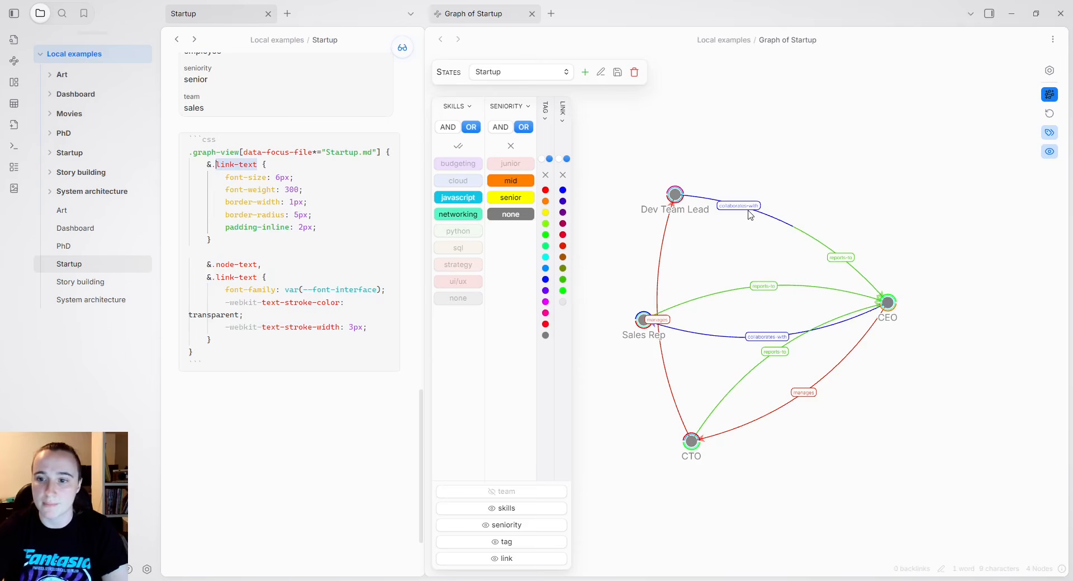
{"action": "double_click", "coordinate": [264, 190]}
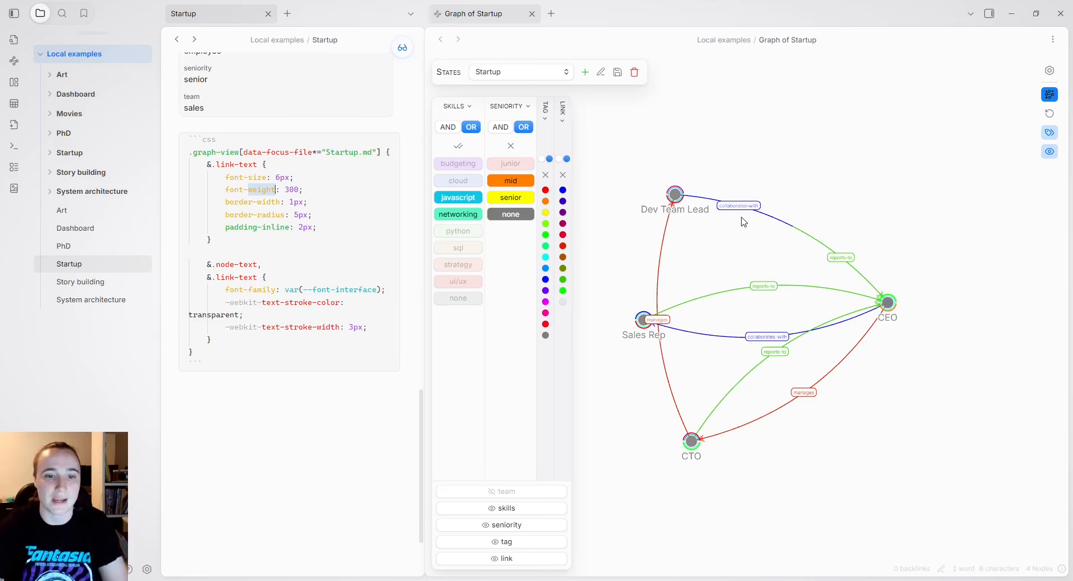
{"action": "double_click", "coordinate": [225, 264]}
{"action": "double_click", "coordinate": [225, 278]}
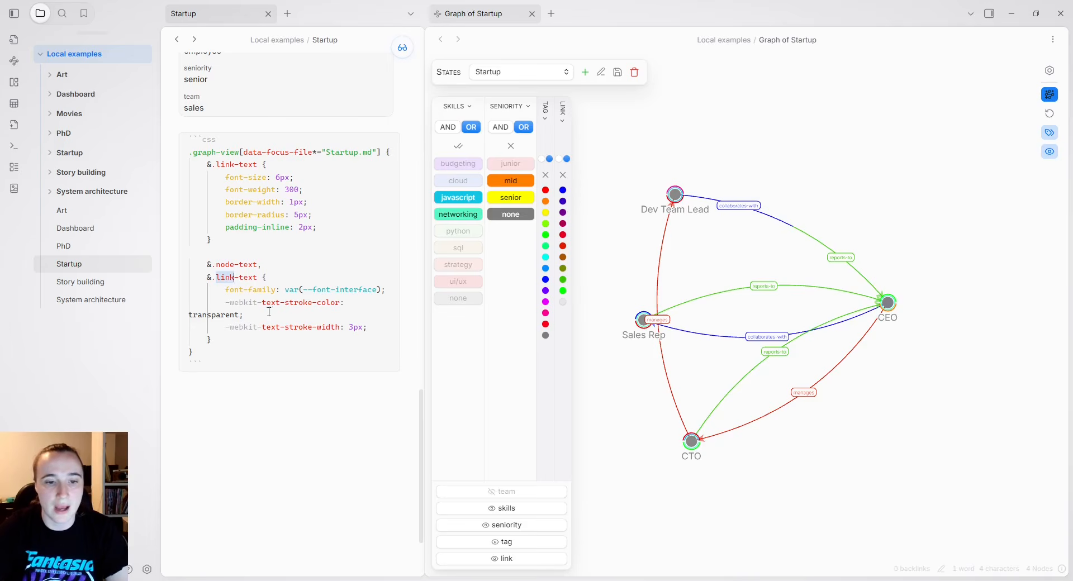
{"action": "double_click", "coordinate": [261, 290]}
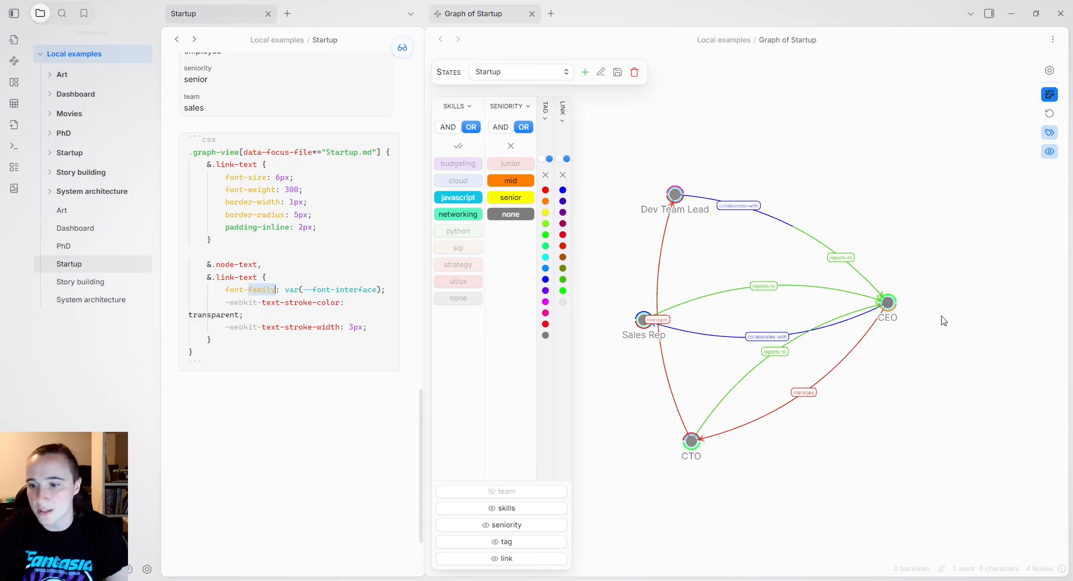
Examine the snippet's transparent text-stroke color and 3px stroke width against the Startup graph's node and link labels.
{"action": "scroll", "coordinate": [799, 327], "scroll_direction": "up", "scroll_amount": 3}
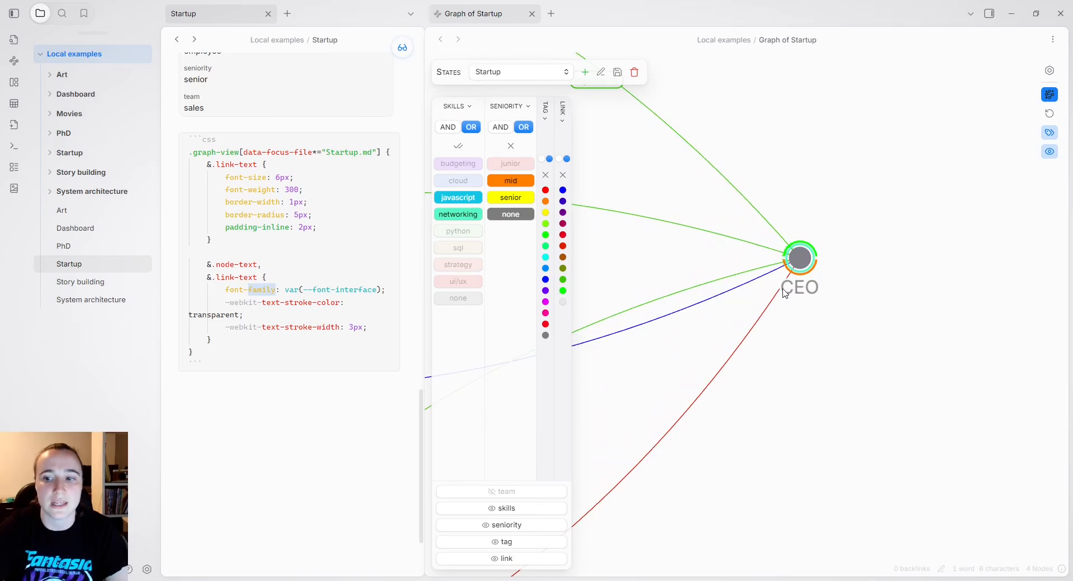
{"action": "left_click_drag", "start_coordinate": [791, 259], "coordinate": [639, 170]}
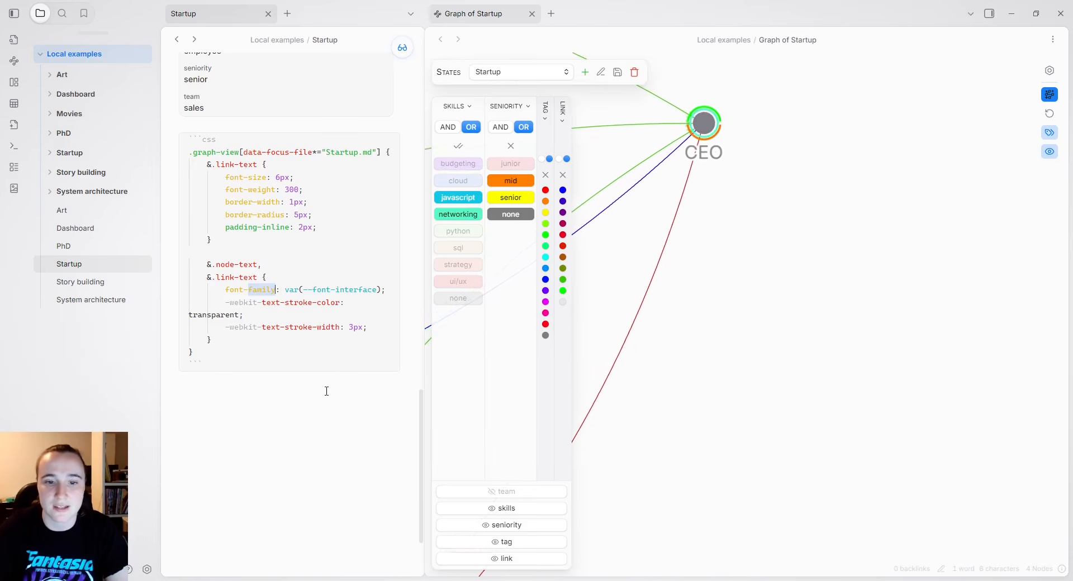
{"action": "left_click", "coordinate": [352, 326]}
{"action": "left_click_drag", "start_coordinate": [352, 326], "coordinate": [354, 326]}
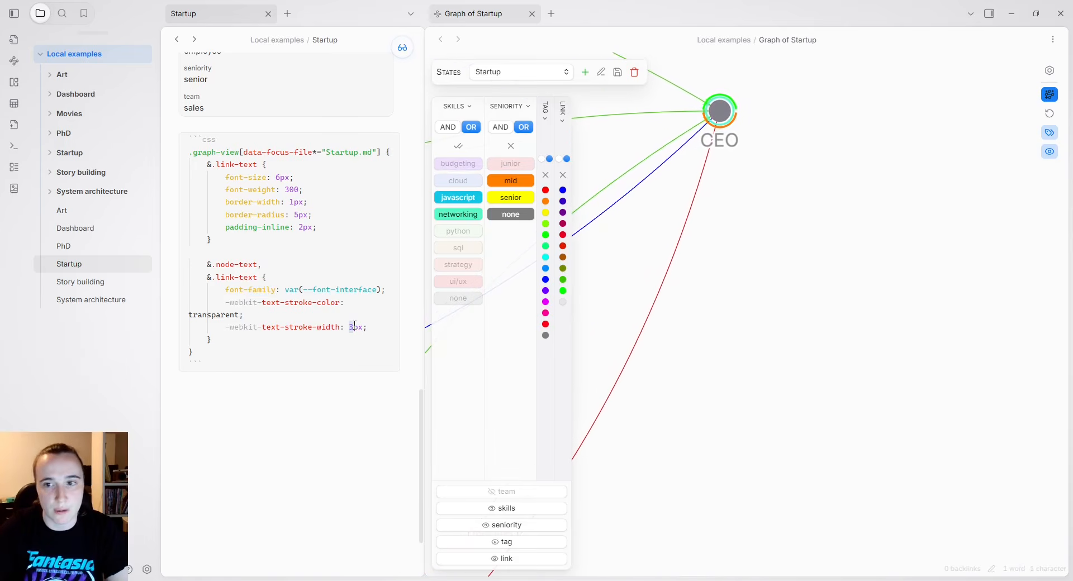
{"action": "double_click", "coordinate": [225, 314]}
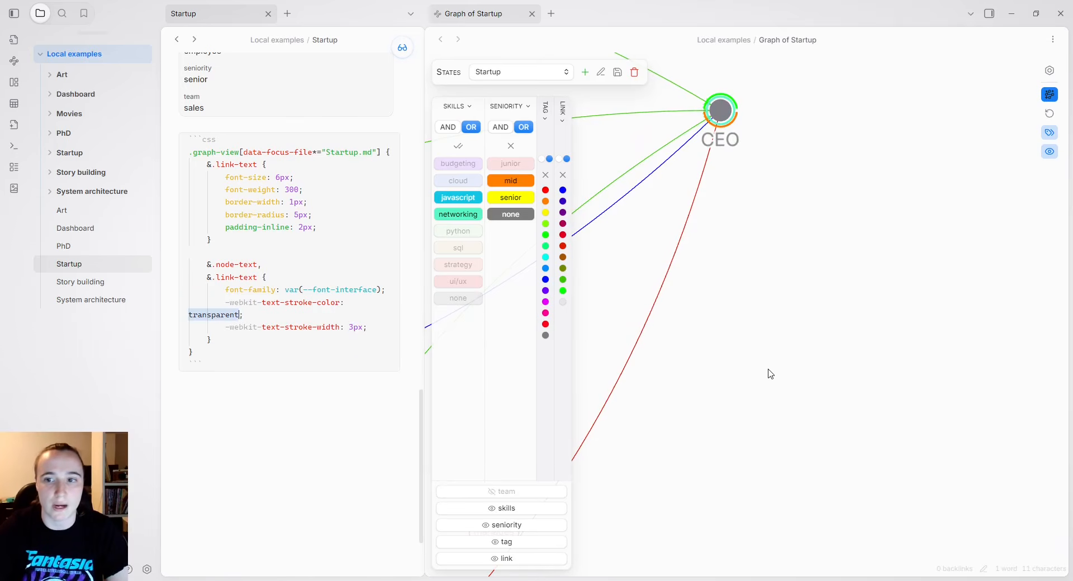
{"action": "scroll", "coordinate": [755, 393], "scroll_direction": "down", "scroll_amount": 5}
{"action": "left_click_drag", "start_coordinate": [754, 407], "coordinate": [826, 361]}
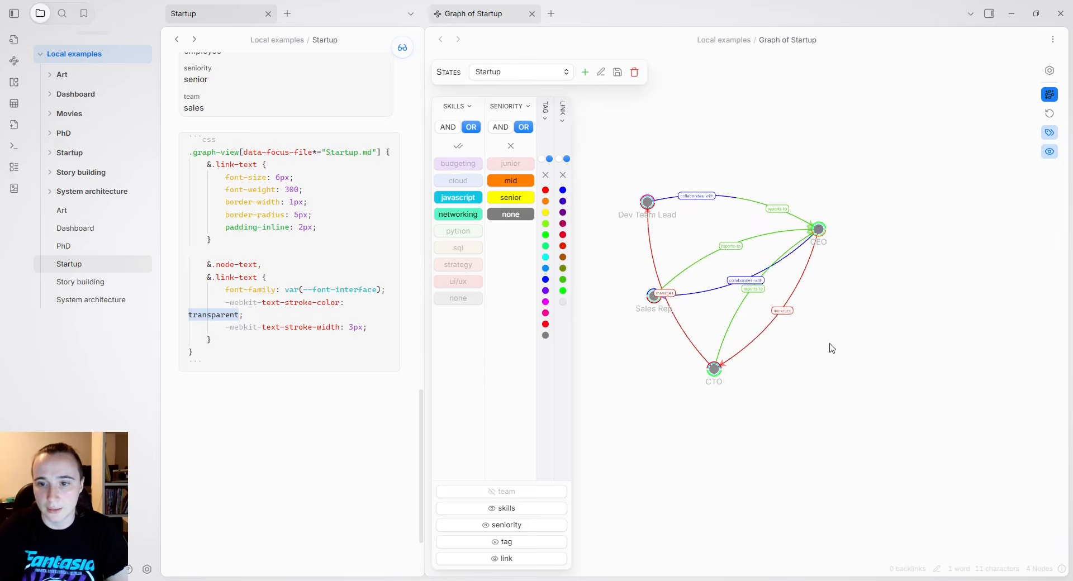
{"action": "scroll", "coordinate": [831, 347], "scroll_direction": "up", "scroll_amount": 2}
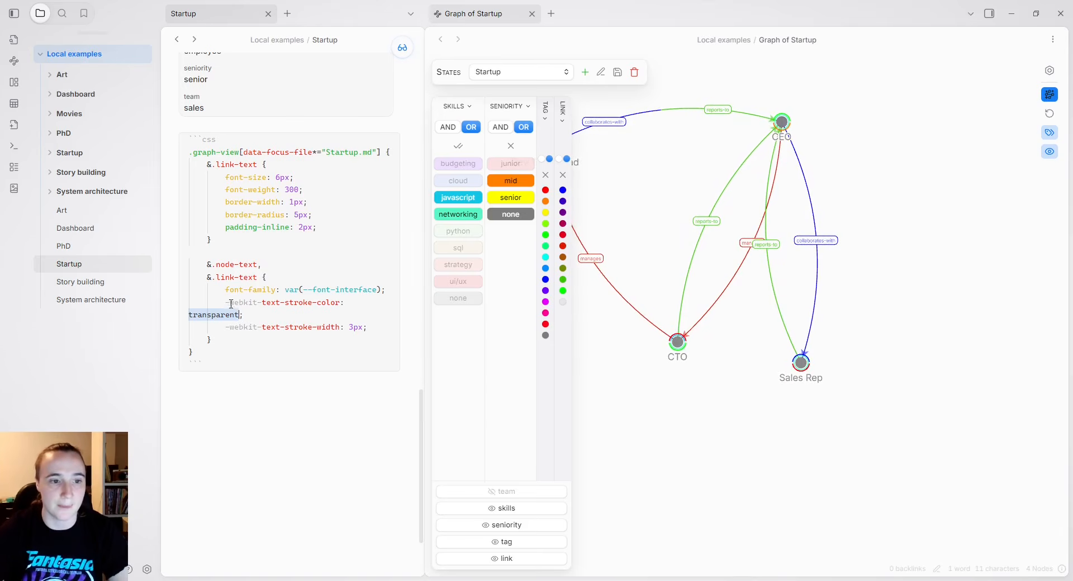
Open the Hero note from the Story building note and load the Story building state in its local graph.
{"action": "left_click", "coordinate": [106, 284]}
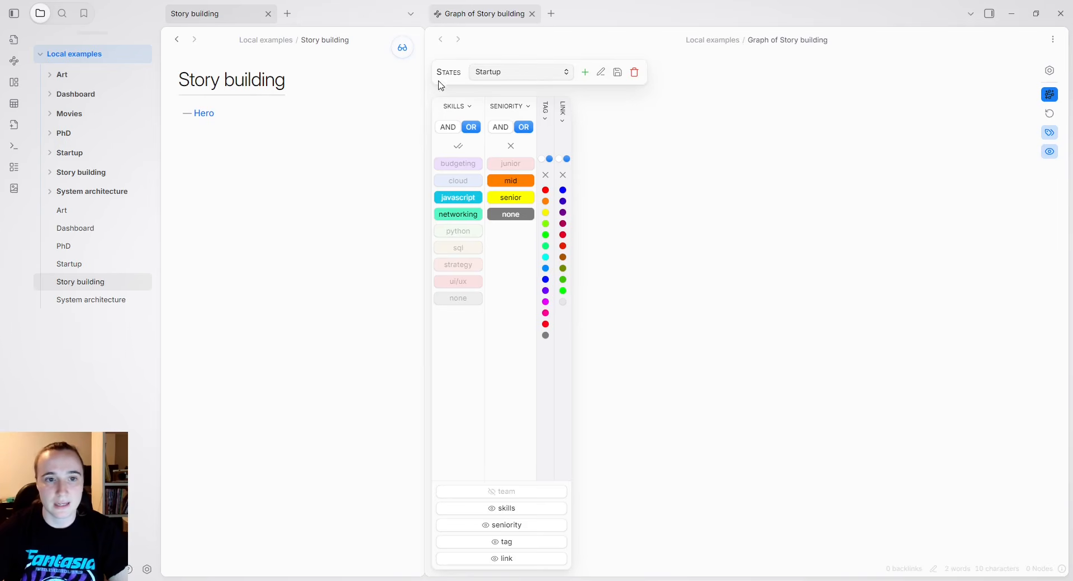
{"action": "left_click", "coordinate": [203, 114]}
{"action": "left_click", "coordinate": [518, 72]}
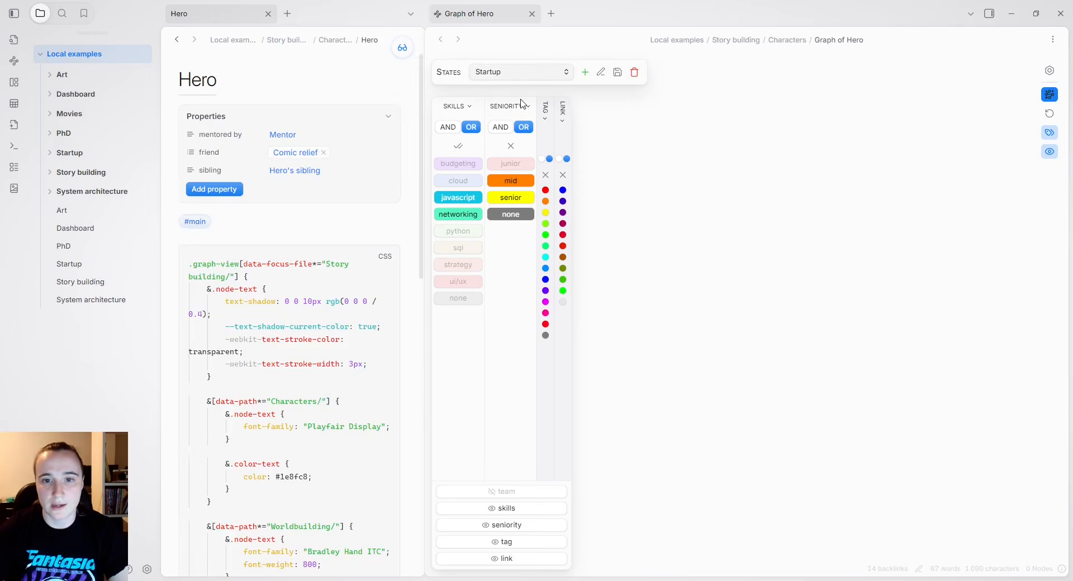
{"action": "left_click", "coordinate": [514, 193]}
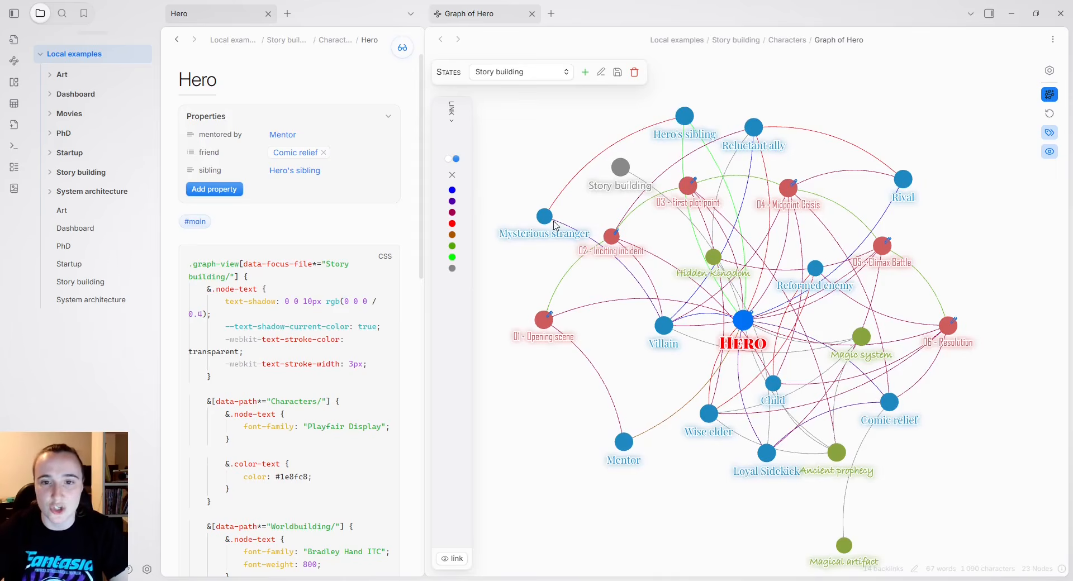
Explore the link types in the expanded link legend, toggling the ennemy links off and on.
{"action": "mouse_move", "coordinate": [455, 193]}
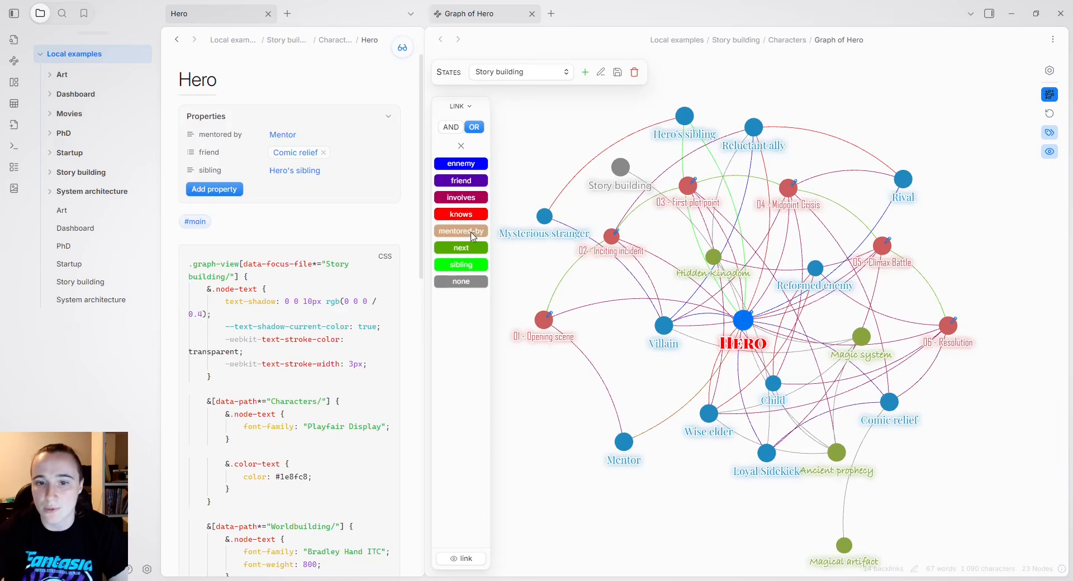
{"action": "left_click", "coordinate": [473, 198]}
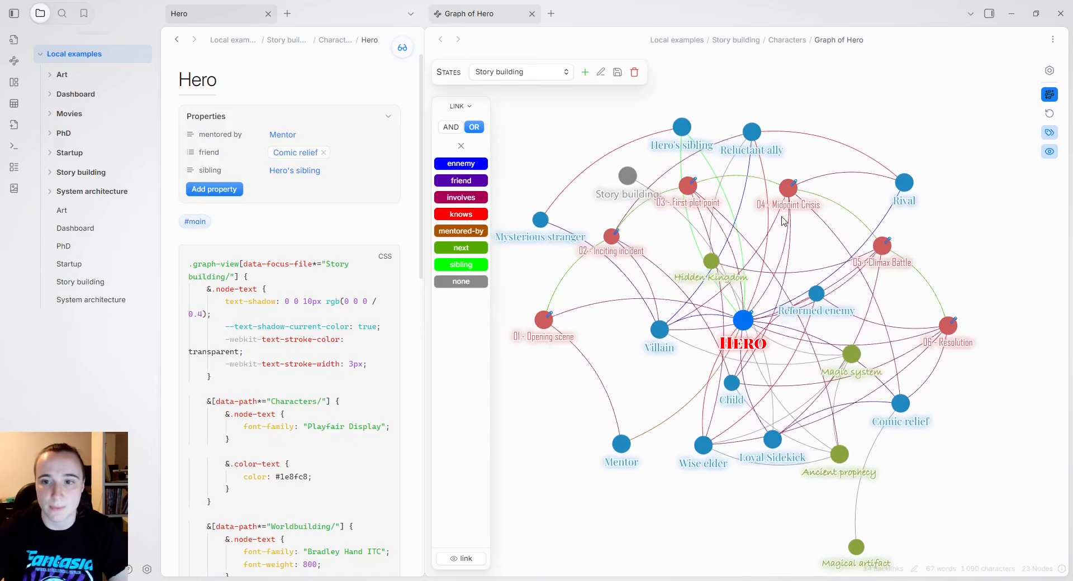
{"action": "left_click", "coordinate": [475, 164]}
{"action": "left_click", "coordinate": [474, 164]}
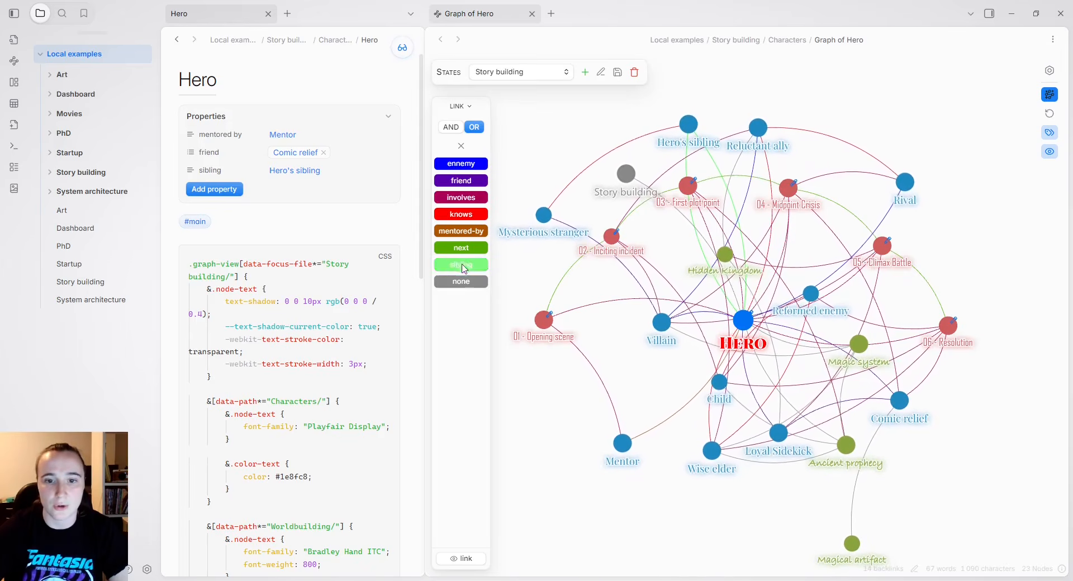
{"action": "left_click", "coordinate": [473, 215]}
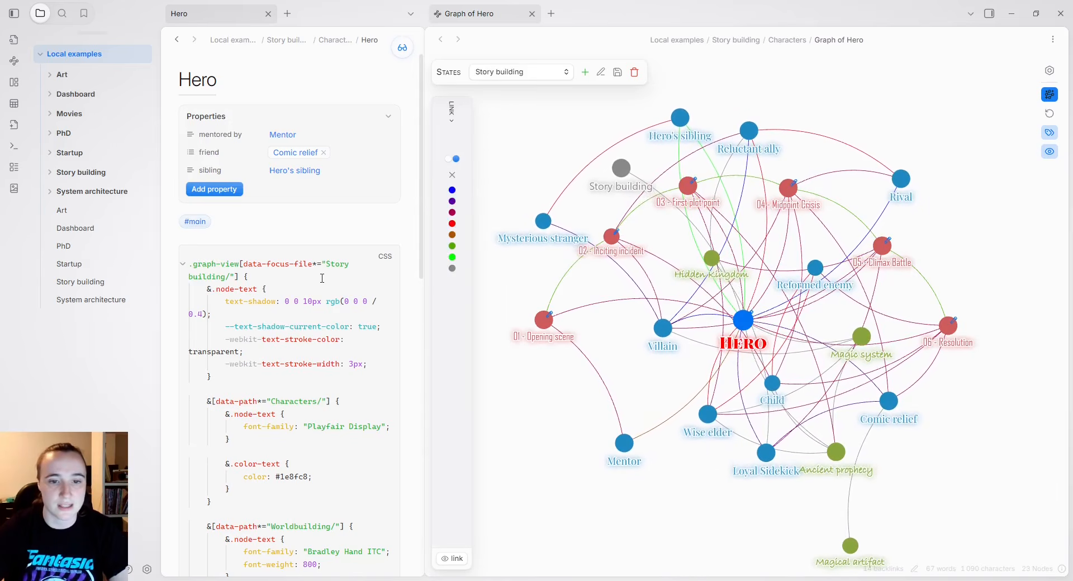
Hide the file explorer and widen the Hero note pane to give its CSS snippet more room.
{"action": "scroll", "coordinate": [290, 168], "scroll_direction": "down", "scroll_amount": 2}
{"action": "left_click", "coordinate": [14, 13]}
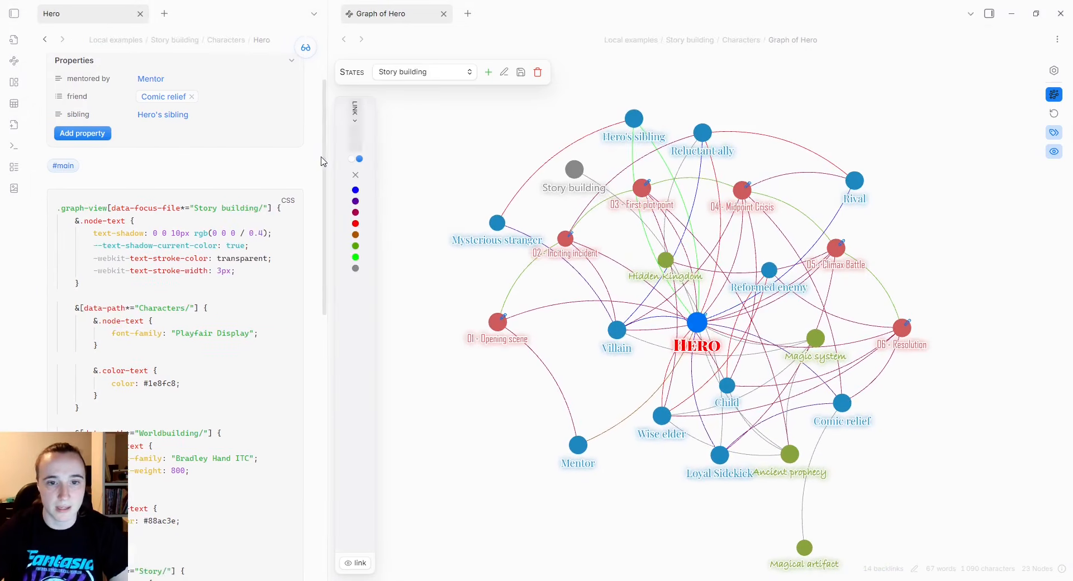
{"action": "left_click_drag", "start_coordinate": [326, 158], "coordinate": [414, 158]}
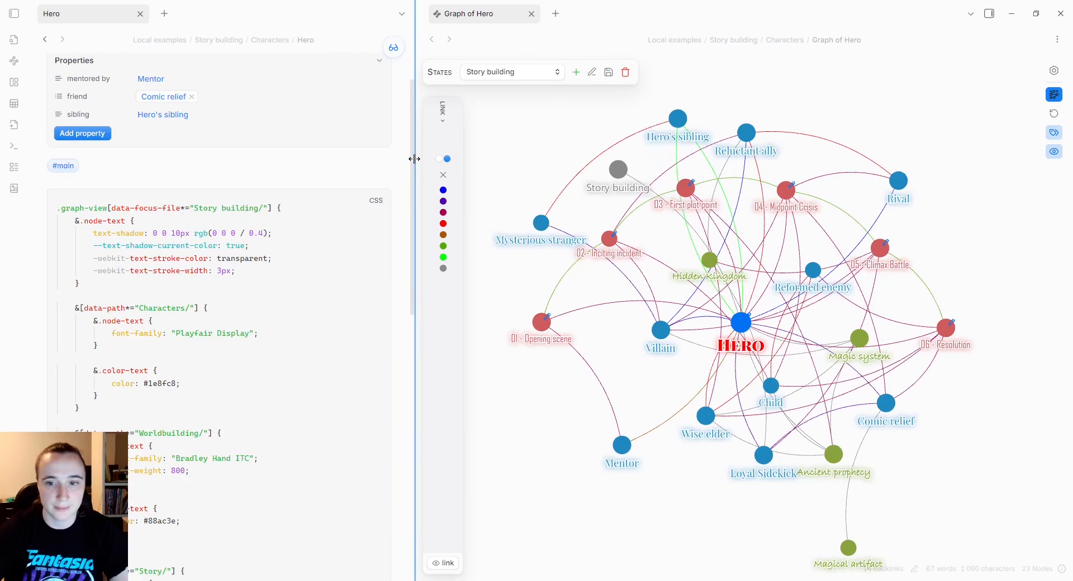
Examine the snippet's data-focus-file selector, its "Story building/" folder value and the *= operator.
{"action": "scroll", "coordinate": [297, 292], "scroll_direction": "down", "scroll_amount": 1}
{"action": "left_click_drag", "start_coordinate": [180, 152], "coordinate": [110, 151]}
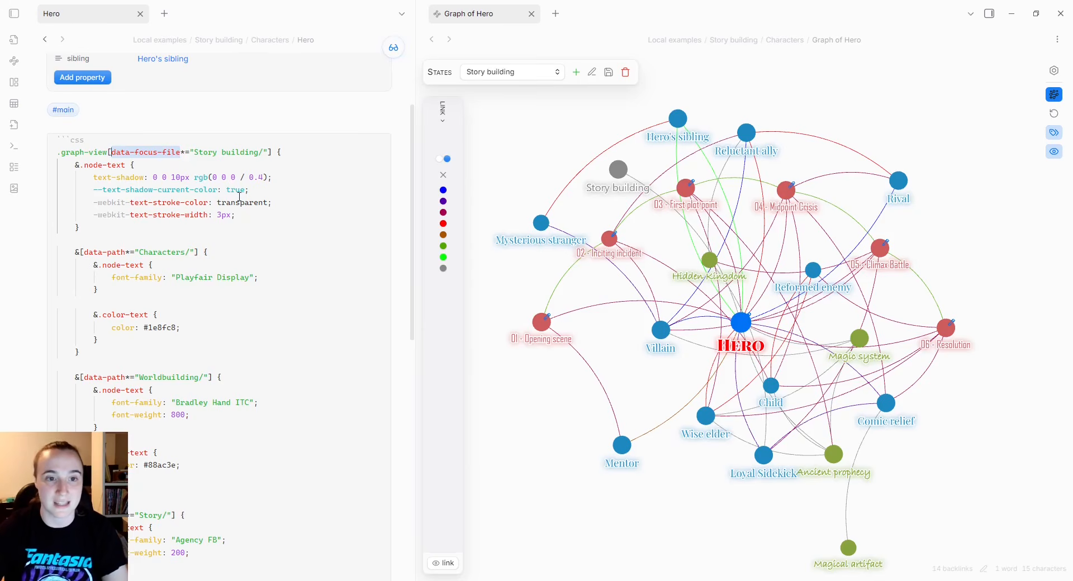
{"action": "left_click_drag", "start_coordinate": [194, 154], "coordinate": [265, 154]}
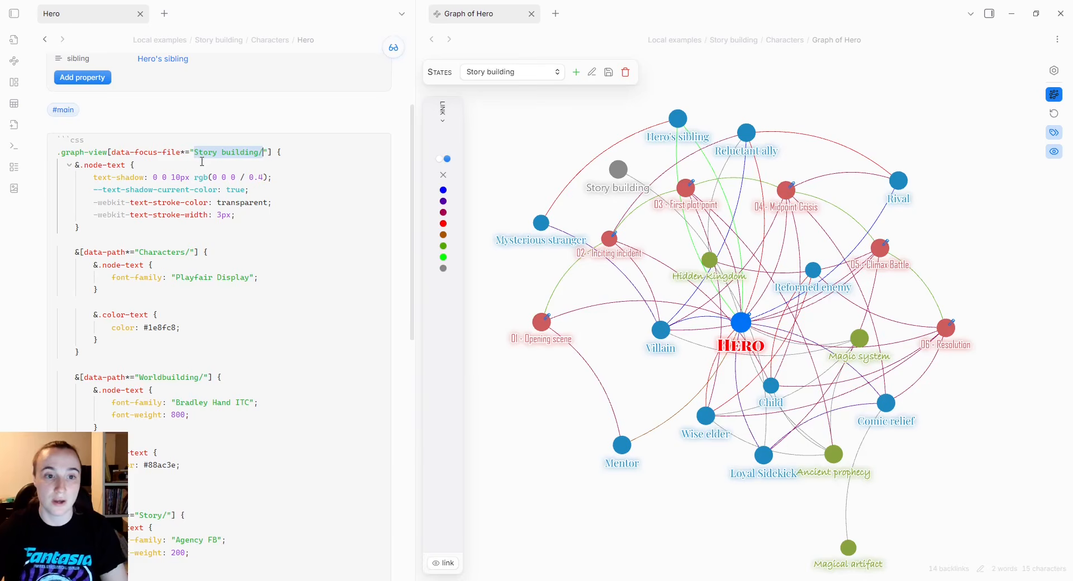
{"action": "left_click_drag", "start_coordinate": [179, 153], "coordinate": [185, 152]}
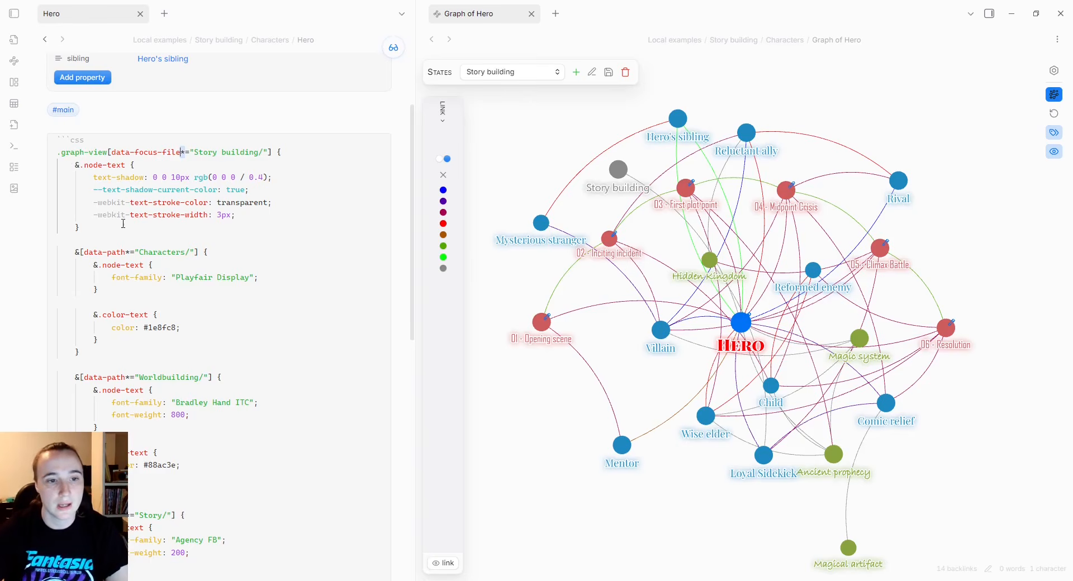
Examine the general node-text rule, especially the --text-shadow-current-color property, against the glow around the graph labels.
{"action": "left_click_drag", "start_coordinate": [235, 216], "coordinate": [235, 169]}
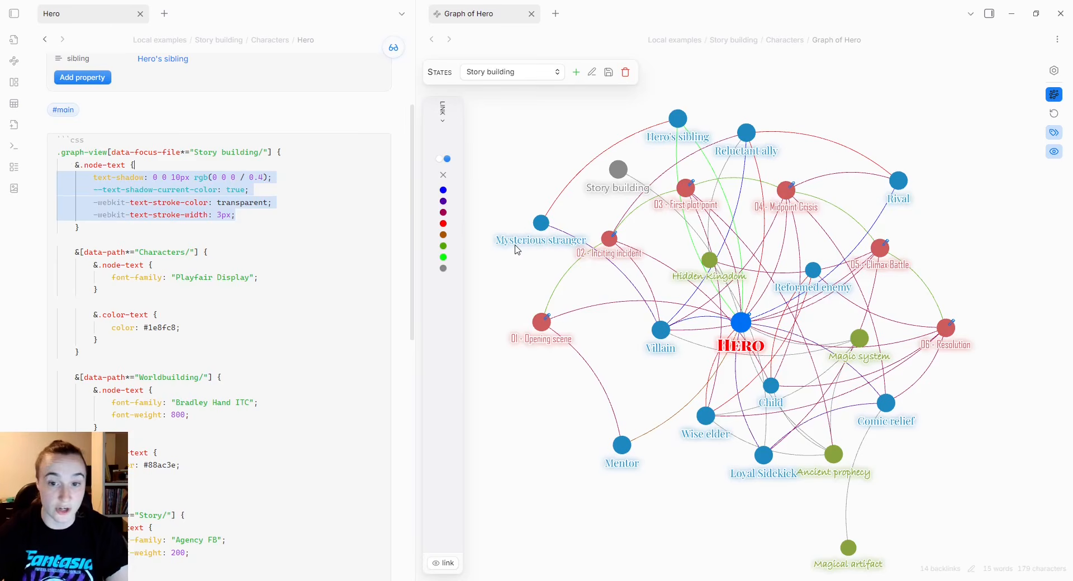
{"action": "left_click", "coordinate": [225, 192]}
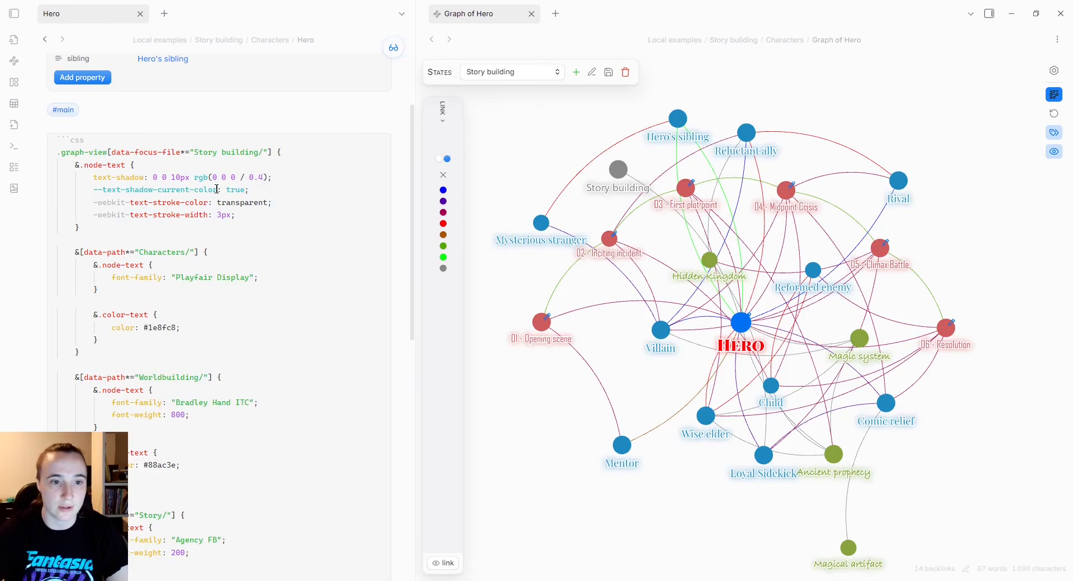
{"action": "left_click_drag", "start_coordinate": [217, 190], "coordinate": [157, 189]}
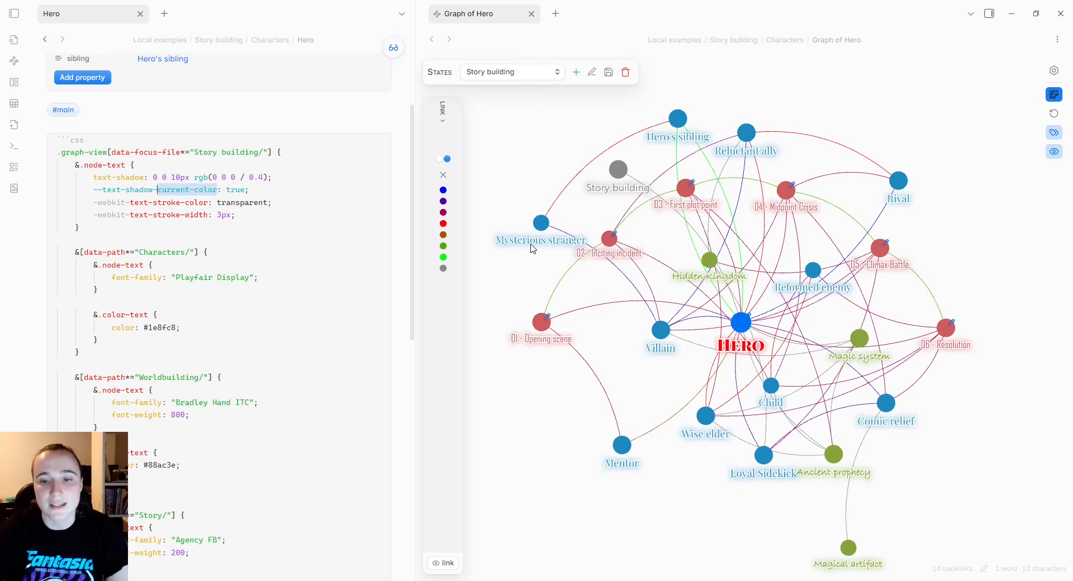
Examine the data-path rule for the Characters/ folder, including its #1e8fc8 text color.
{"action": "scroll", "coordinate": [162, 223], "scroll_direction": "down", "scroll_amount": 1}
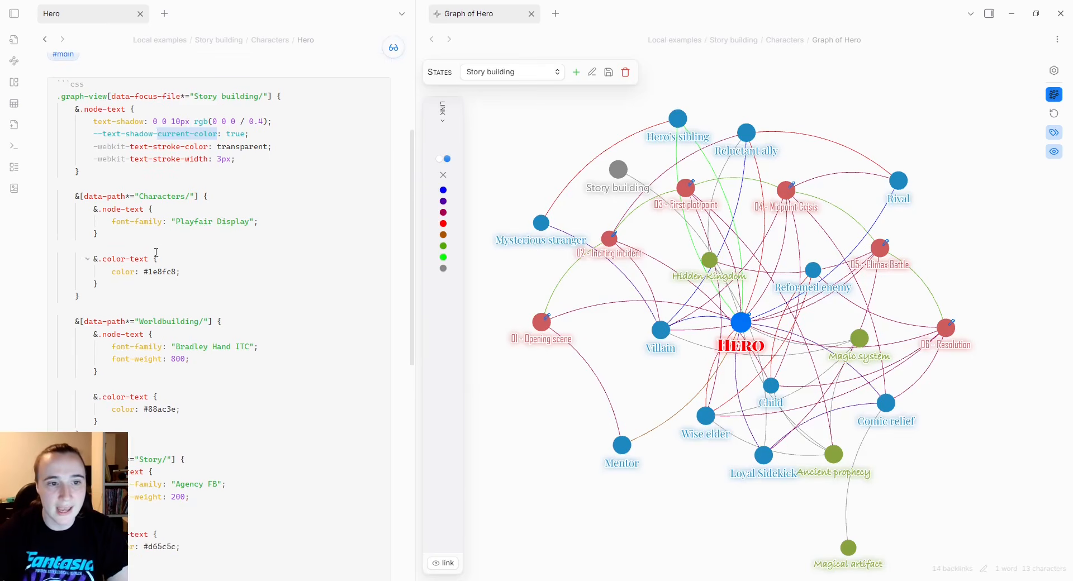
{"action": "left_click", "coordinate": [162, 196]}
{"action": "double_click", "coordinate": [162, 196]}
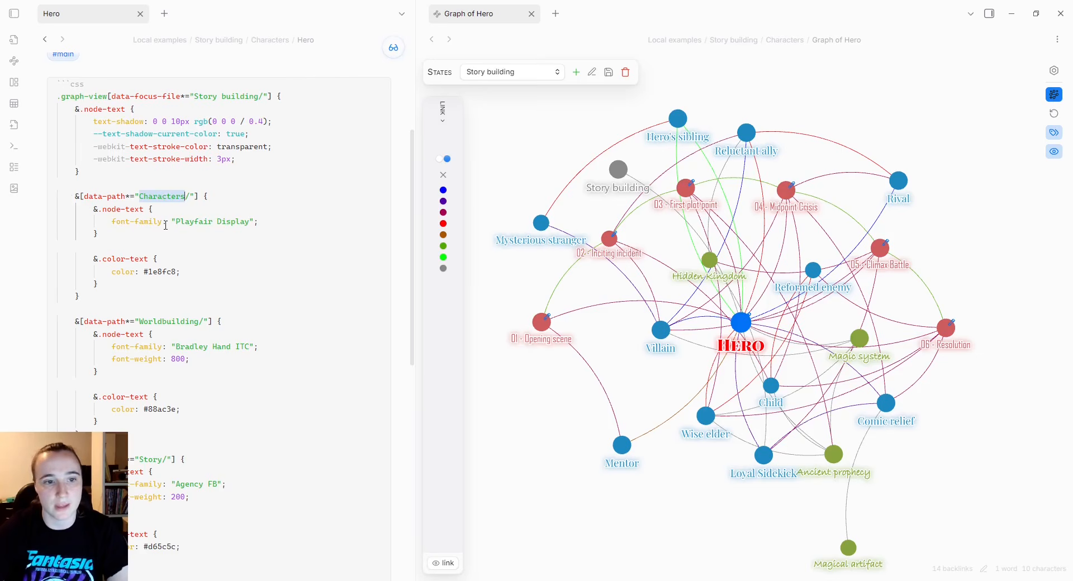
{"action": "double_click", "coordinate": [161, 275]}
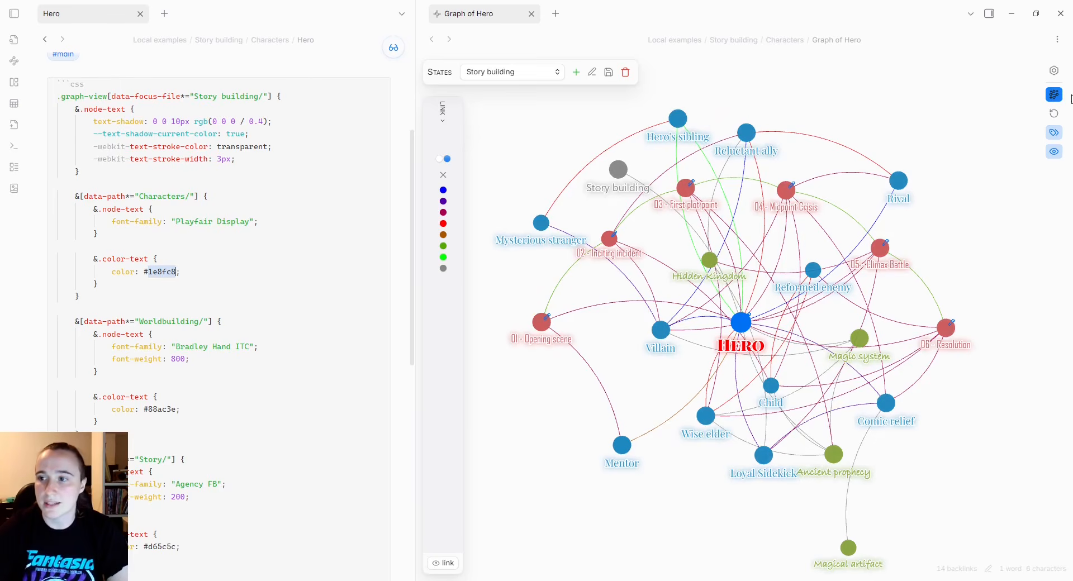
Compare the Characters text color with the color groups in the graph settings, and close the settings.
{"action": "left_click", "coordinate": [1061, 74]}
{"action": "left_click", "coordinate": [985, 101]}
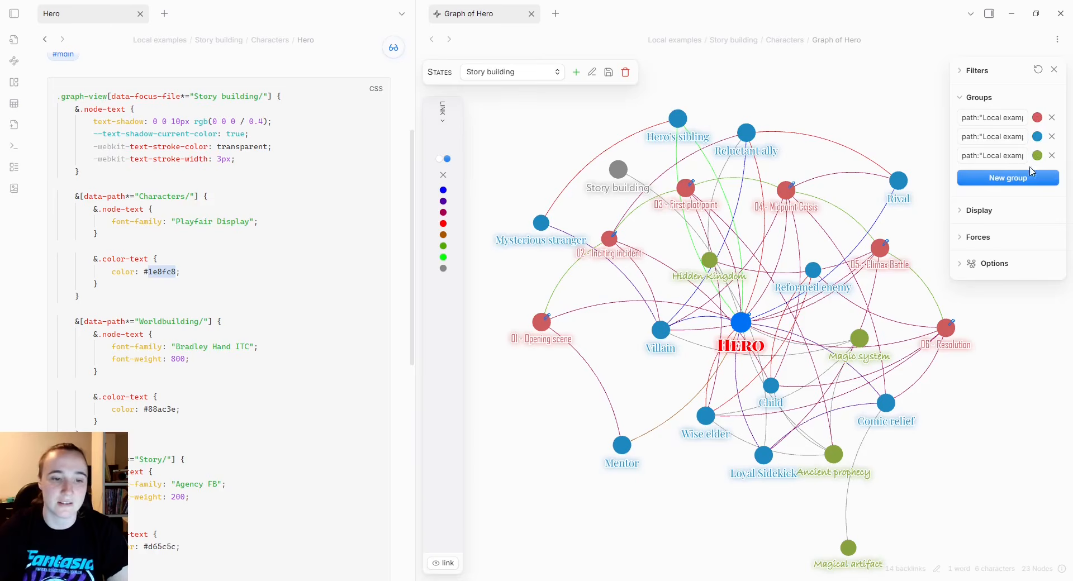
{"action": "left_click_drag", "start_coordinate": [177, 273], "coordinate": [146, 274]}
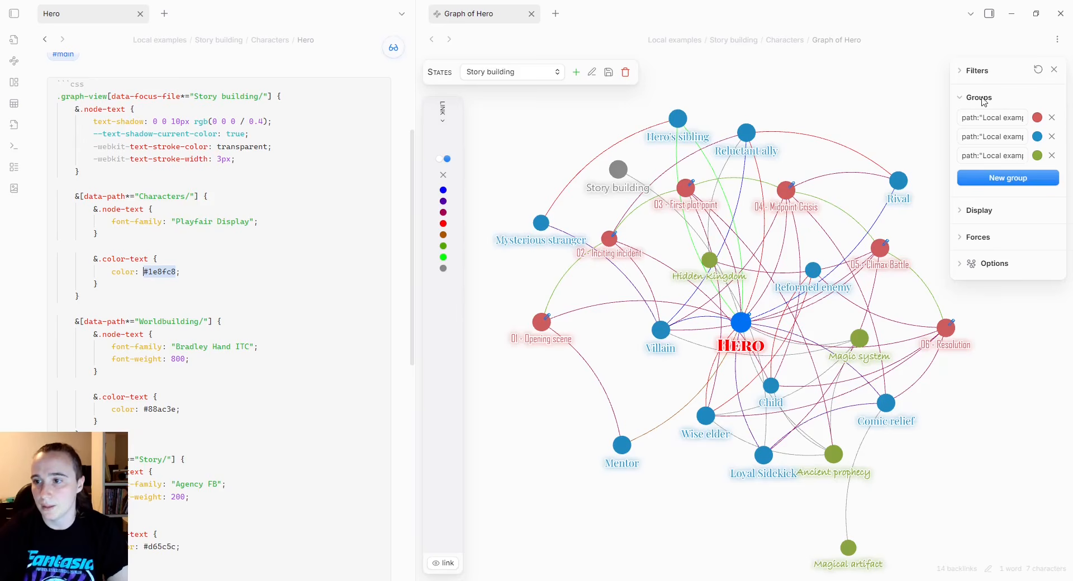
{"action": "left_click", "coordinate": [982, 99]}
{"action": "left_click", "coordinate": [1054, 69]}
{"action": "left_click", "coordinate": [206, 286]}
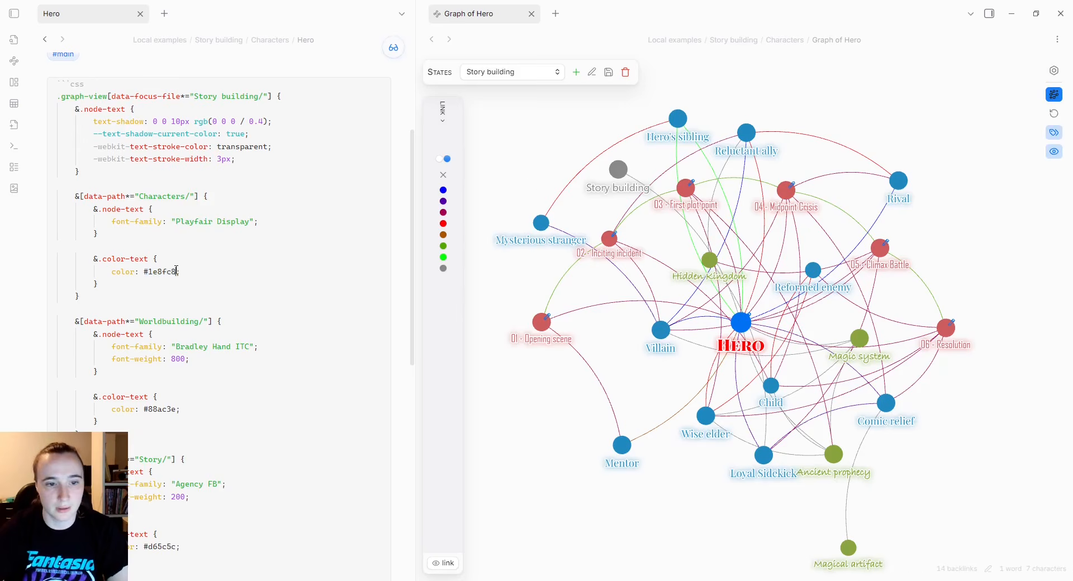
Examine the Worldbuilding/ and Story/ path rules, including the Bradley Hand ITC and Agency FB fonts and the Story font weight.
{"action": "scroll", "coordinate": [206, 286], "scroll_direction": "down", "scroll_amount": 1}
{"action": "double_click", "coordinate": [186, 266]}
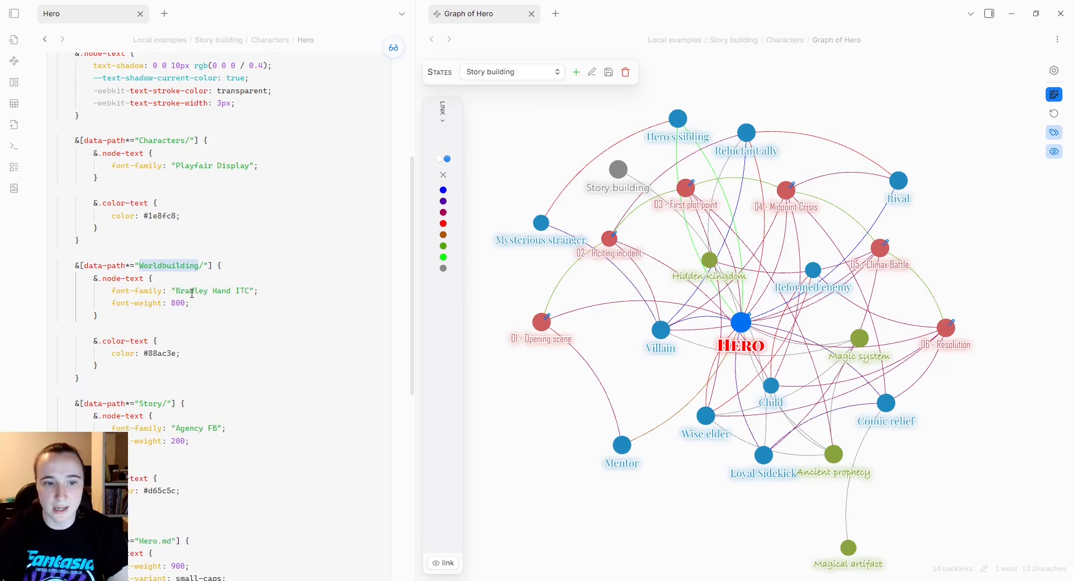
{"action": "left_click_drag", "start_coordinate": [174, 291], "coordinate": [251, 290]}
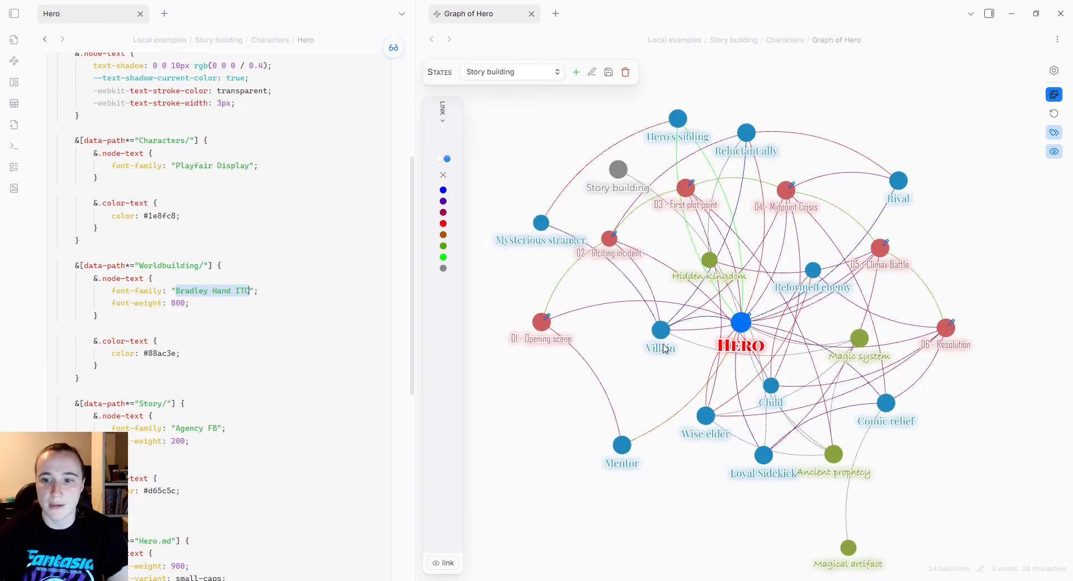
{"action": "scroll", "coordinate": [160, 341], "scroll_direction": "down", "scroll_amount": 2}
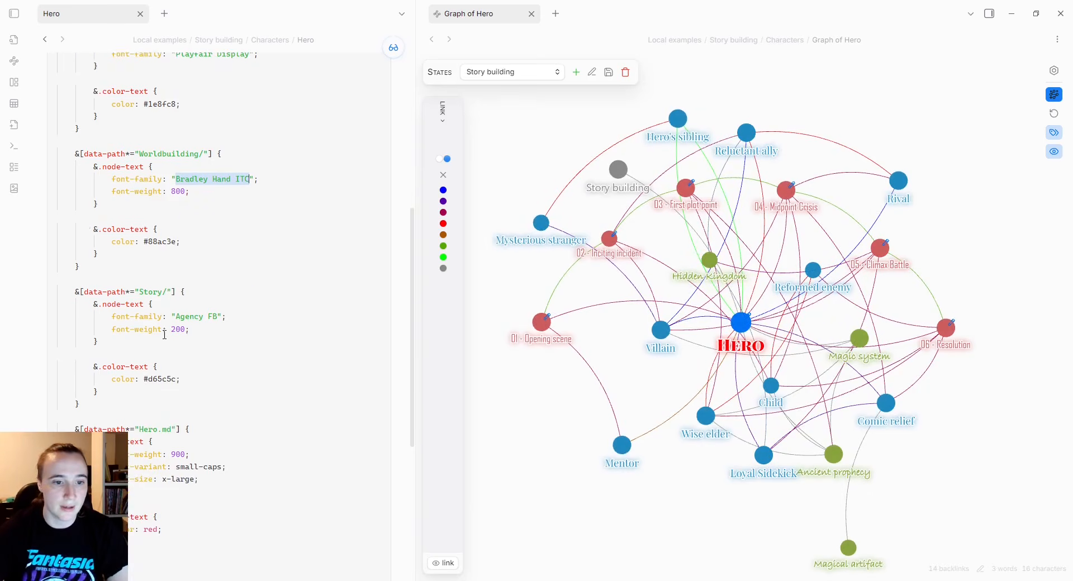
{"action": "left_click", "coordinate": [152, 291]}
{"action": "left_click_drag", "start_coordinate": [178, 317], "coordinate": [219, 318]}
{"action": "left_click", "coordinate": [179, 330]}
Examine the Hero.md rule's font weight, small-caps variant and font size against the Hero note's title.
{"action": "scroll", "coordinate": [203, 391], "scroll_direction": "down", "scroll_amount": 1}
{"action": "scroll", "coordinate": [203, 391], "scroll_direction": "down", "scroll_amount": 3}
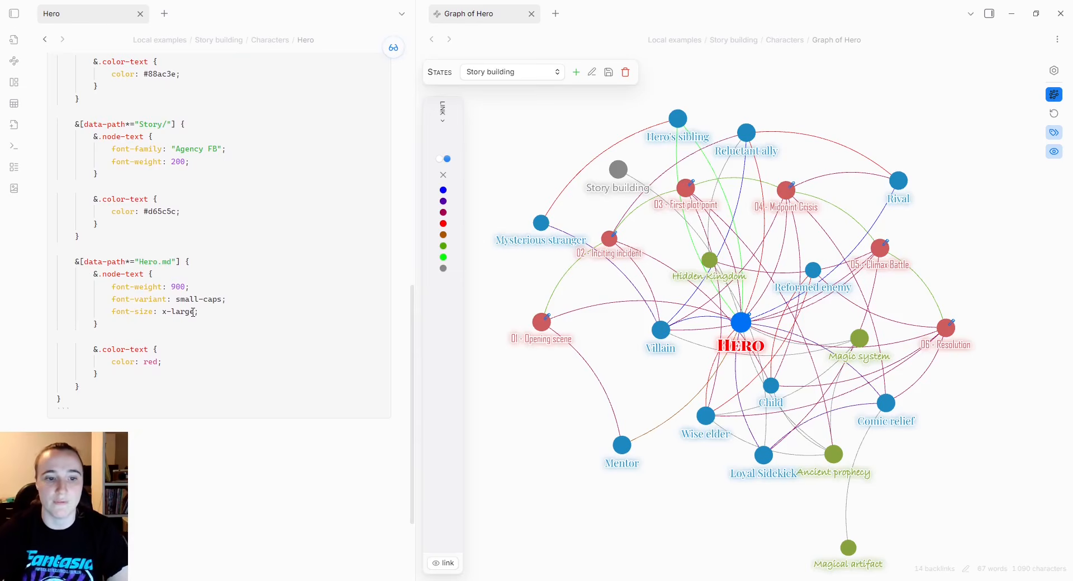
{"action": "left_click_drag", "start_coordinate": [196, 312], "coordinate": [175, 299]}
{"action": "double_click", "coordinate": [182, 287]}
{"action": "left_click", "coordinate": [222, 298]}
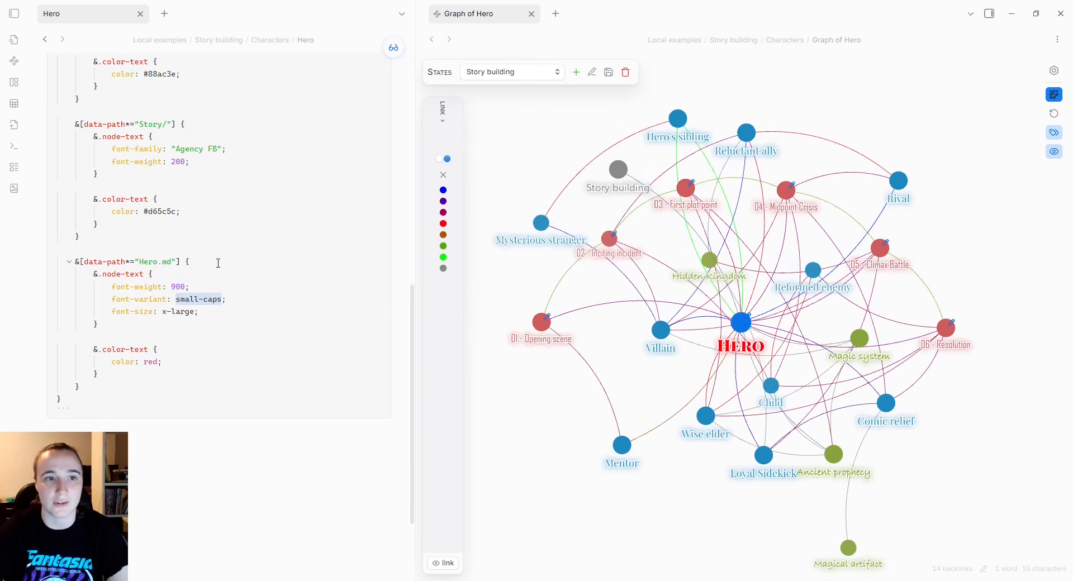
{"action": "scroll", "coordinate": [223, 273], "scroll_direction": "up", "scroll_amount": 9}
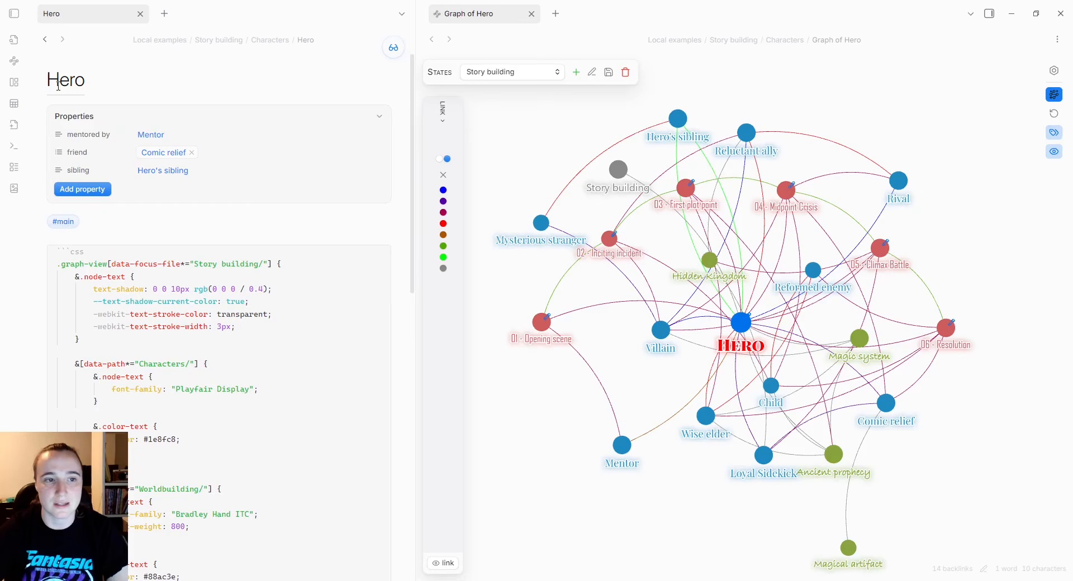
{"action": "left_click_drag", "start_coordinate": [60, 81], "coordinate": [82, 82]}
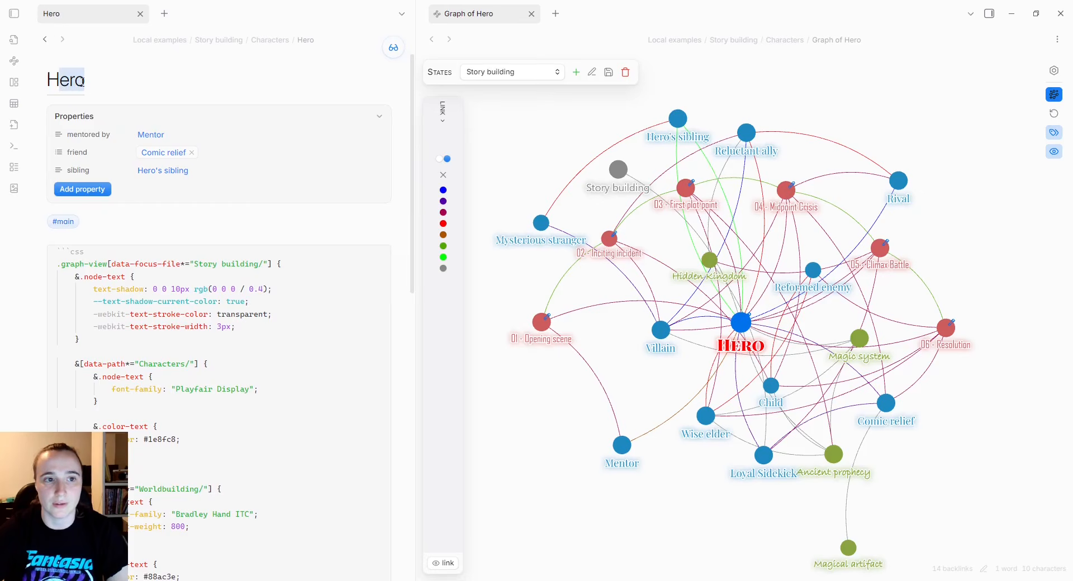
{"action": "scroll", "coordinate": [214, 300], "scroll_direction": "down", "scroll_amount": 9}
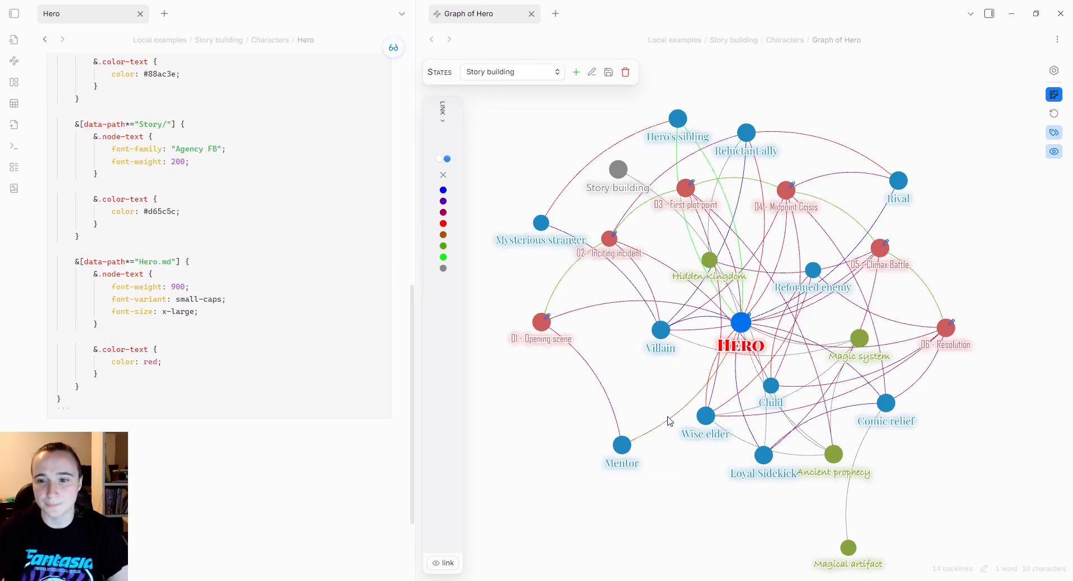
Review the CSS rules in the Hero note, from the shared node-text styling through the folder path rules to the Hero.md rule.
{"action": "scroll", "coordinate": [223, 345], "scroll_direction": "up", "scroll_amount": 3}
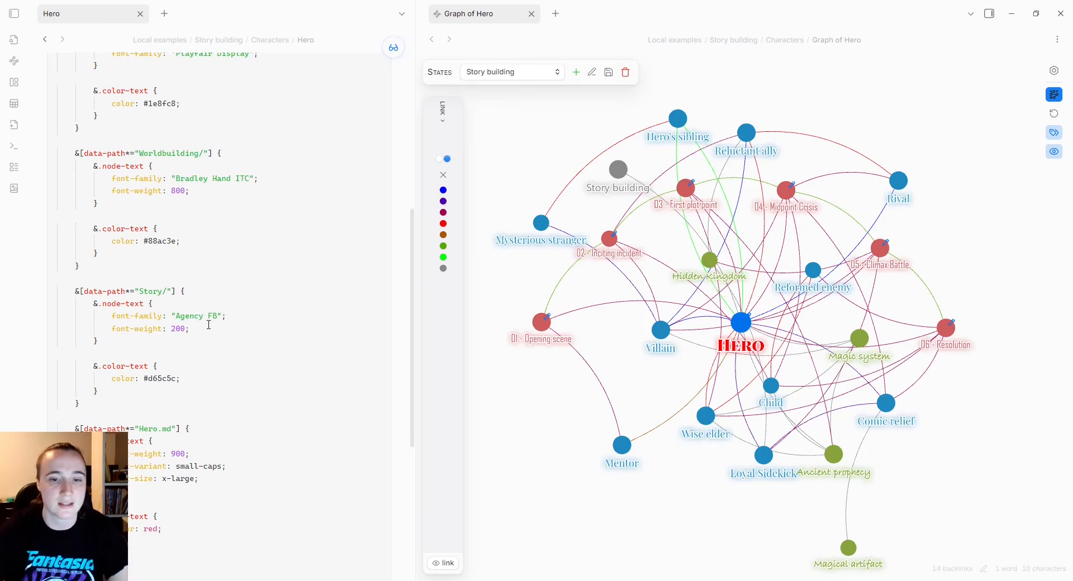
{"action": "scroll", "coordinate": [262, 292], "scroll_direction": "down", "scroll_amount": 4}
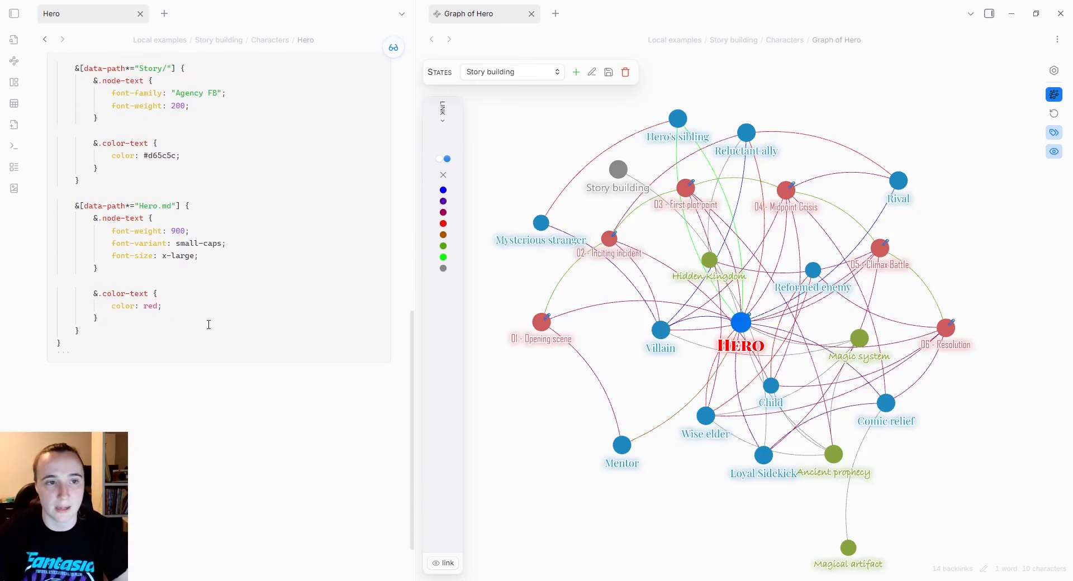
{"action": "left_click", "coordinate": [185, 356]}
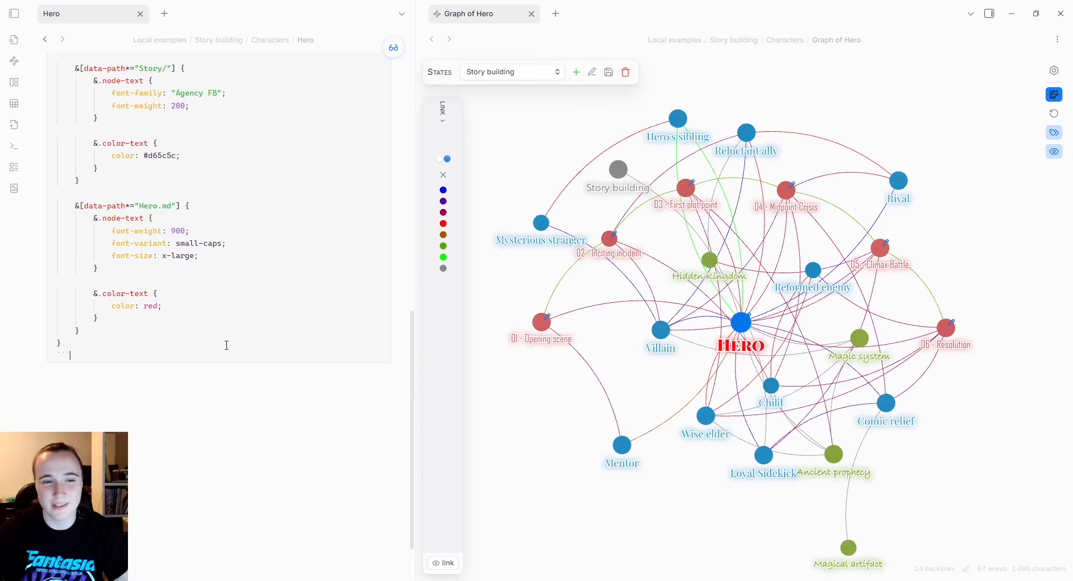
{"action": "scroll", "coordinate": [173, 362], "scroll_direction": "up", "scroll_amount": 6}
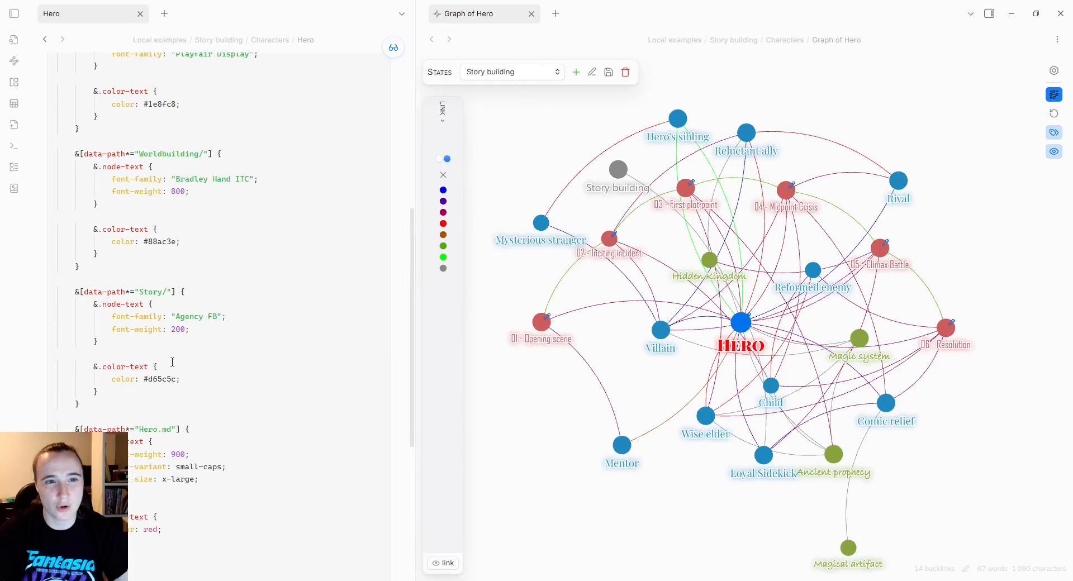
{"action": "scroll", "coordinate": [172, 362], "scroll_direction": "up", "scroll_amount": 2}
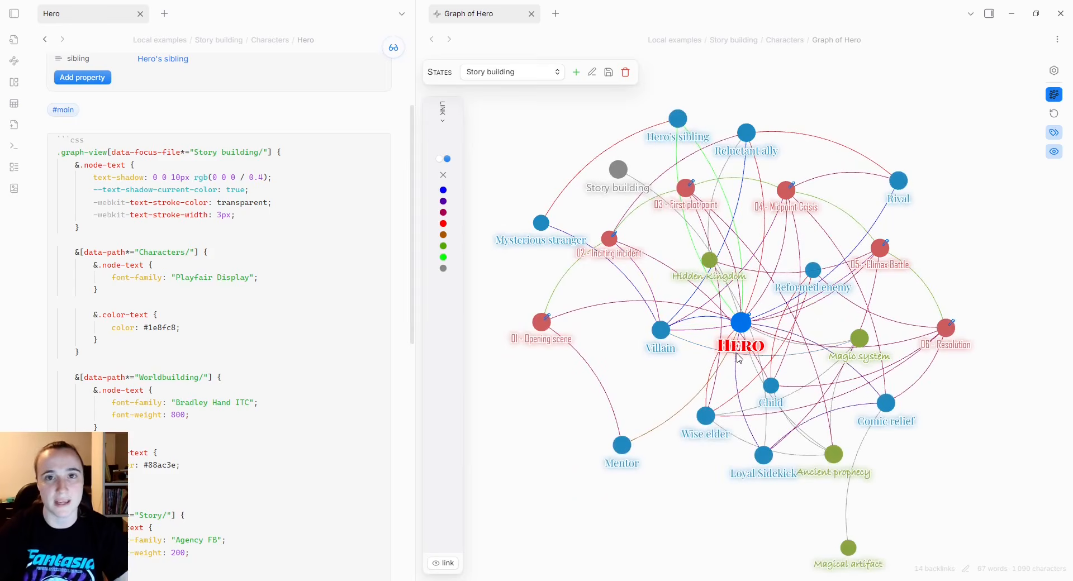
{"action": "scroll", "coordinate": [180, 326], "scroll_direction": "down", "scroll_amount": 4}
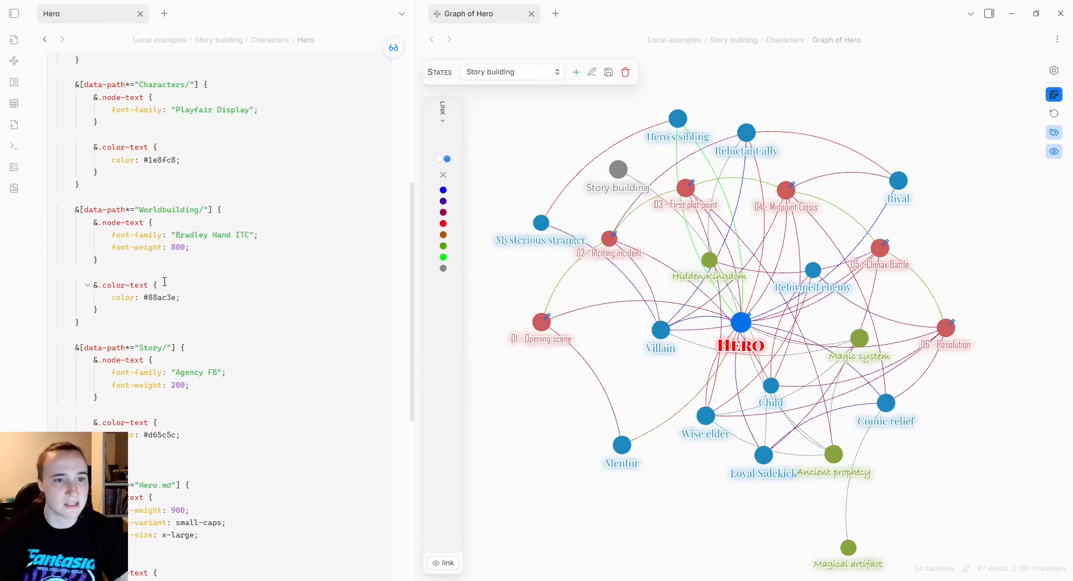
{"action": "scroll", "coordinate": [193, 350], "scroll_direction": "down", "scroll_amount": 2}
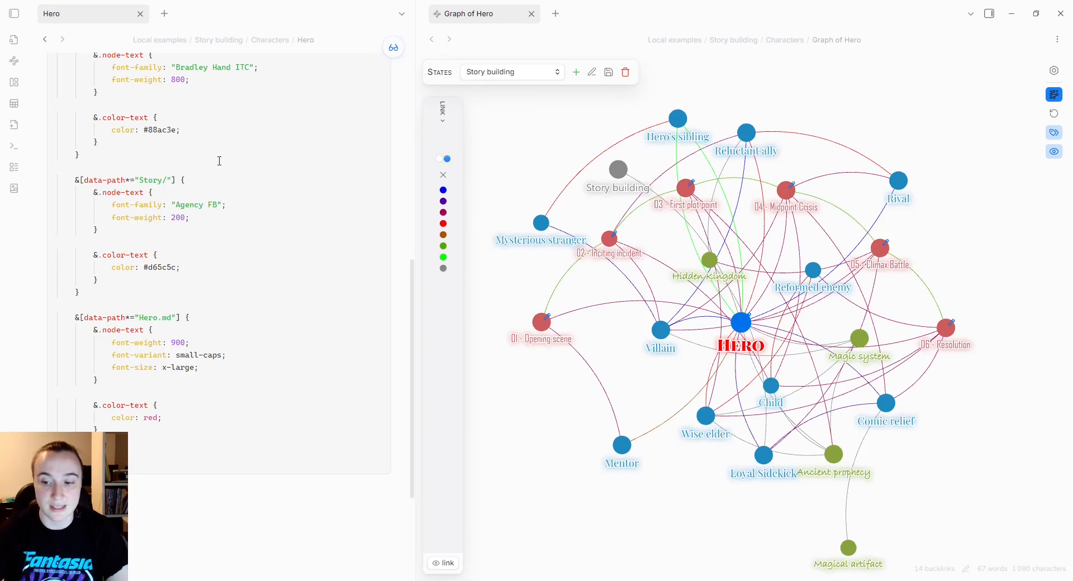
Open the System architecture note from Local examples and import a saved configuration into the Extended Graph settings.
{"action": "left_click", "coordinate": [14, 13]}
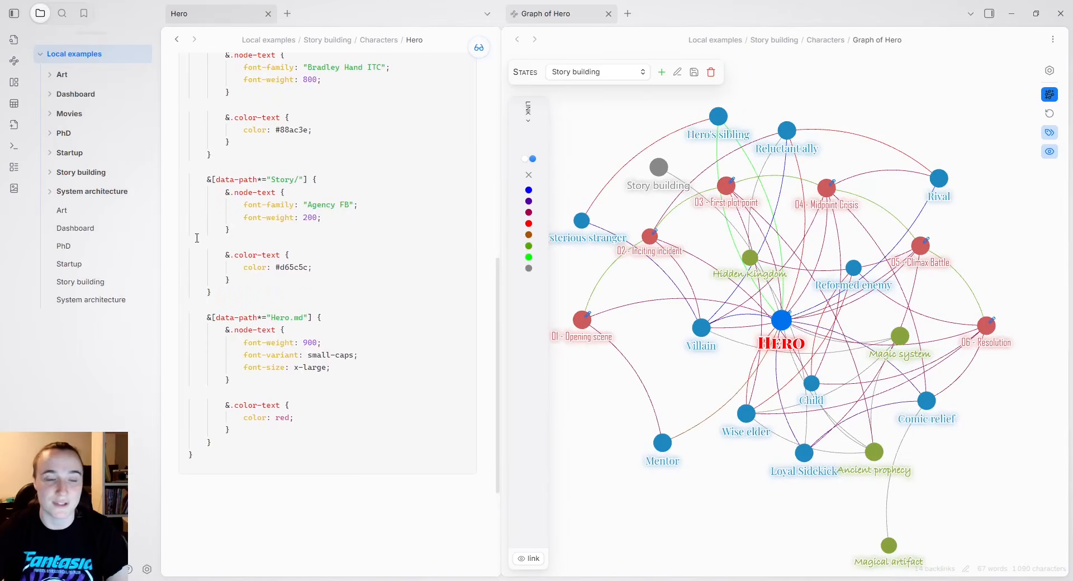
{"action": "left_click", "coordinate": [123, 300]}
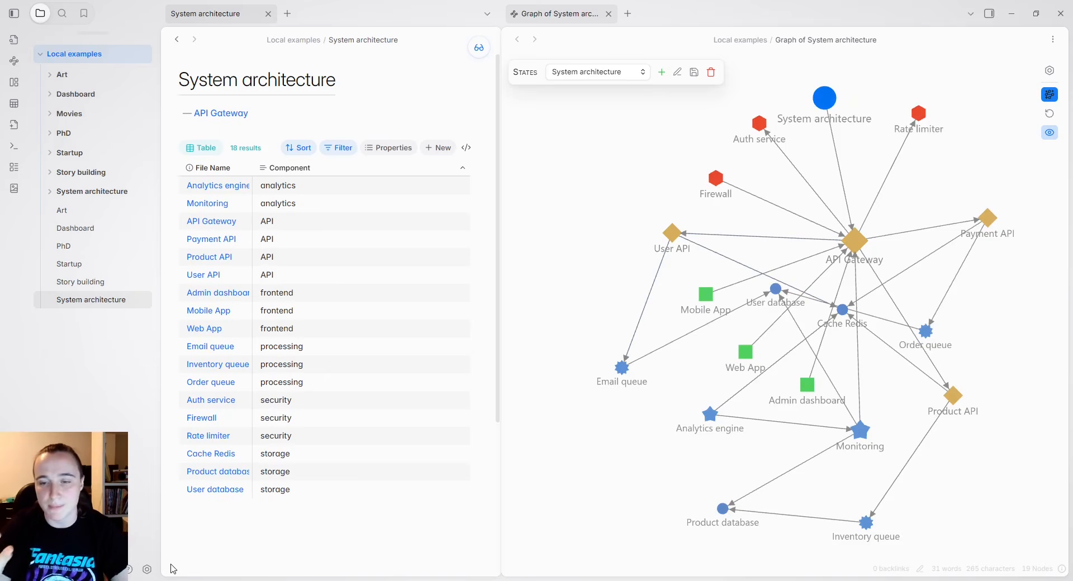
{"action": "left_click", "coordinate": [147, 569]}
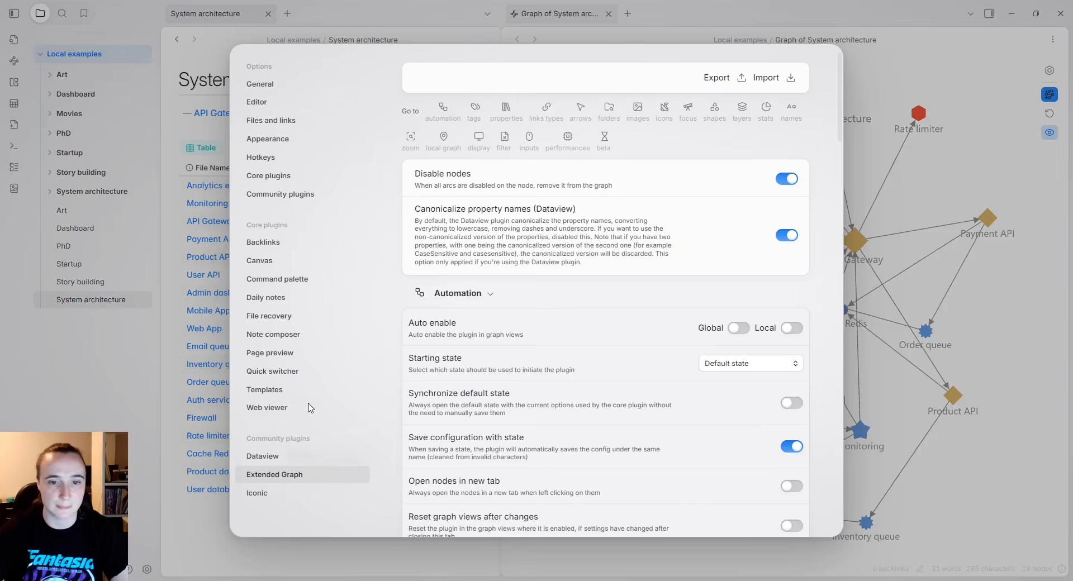
{"action": "left_click", "coordinate": [781, 84]}
{"action": "left_click", "coordinate": [567, 298]}
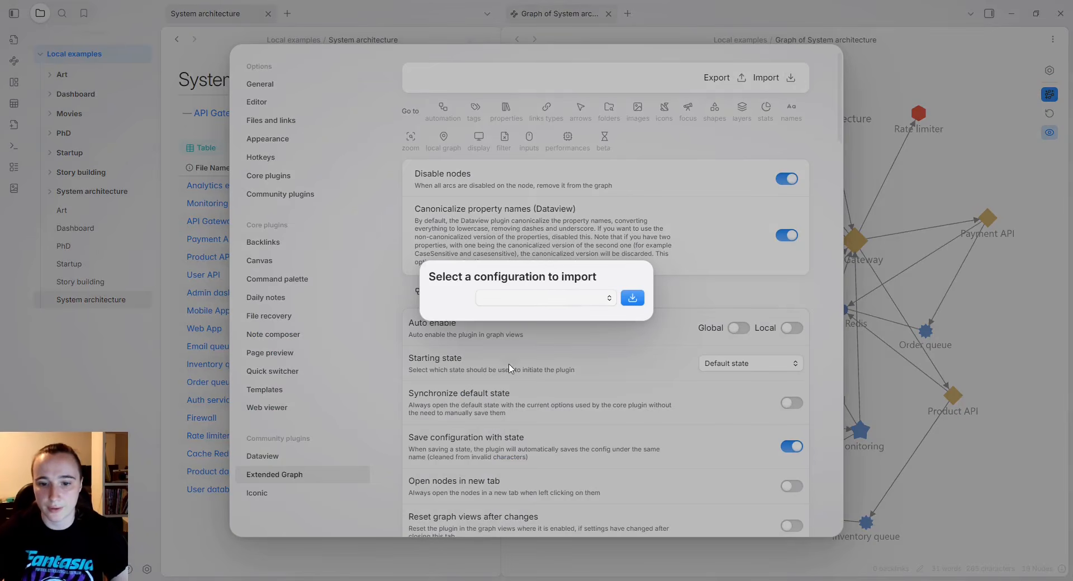
{"action": "left_click", "coordinate": [516, 430]}
{"action": "left_click", "coordinate": [632, 298]}
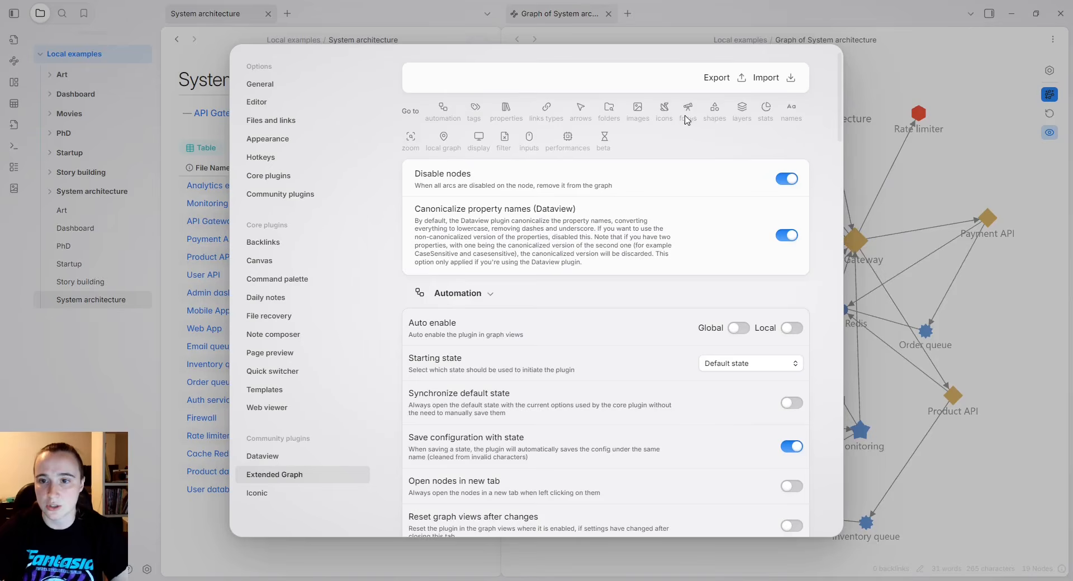
Collapse the nodes and links statistics settings and examine the Shapes settings with their component property rules.
{"action": "left_click", "coordinate": [714, 109]}
{"action": "scroll", "coordinate": [609, 294], "scroll_direction": "down", "scroll_amount": 1}
{"action": "scroll", "coordinate": [609, 293], "scroll_direction": "up", "scroll_amount": 2}
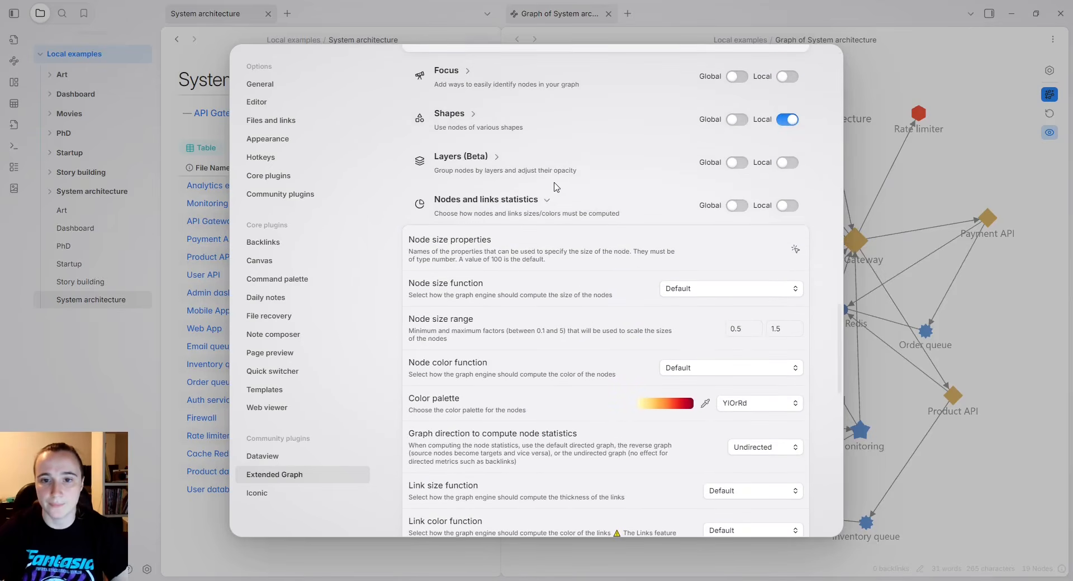
{"action": "left_click", "coordinate": [547, 200]}
{"action": "left_click", "coordinate": [473, 114]}
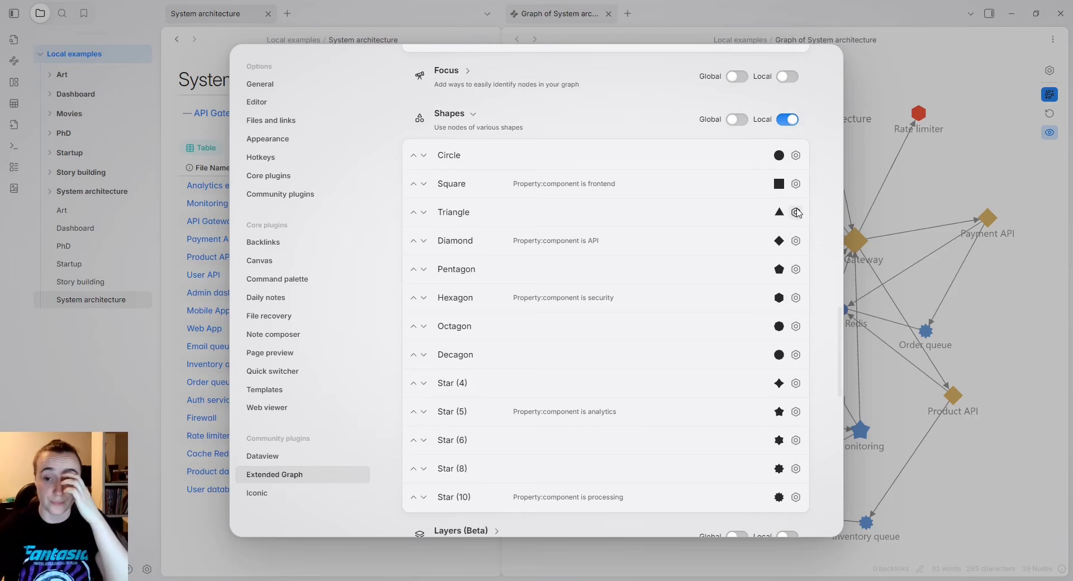
Add a Path rule and a Tags rule to the shape query for the triangle.
{"action": "left_click", "coordinate": [796, 212]}
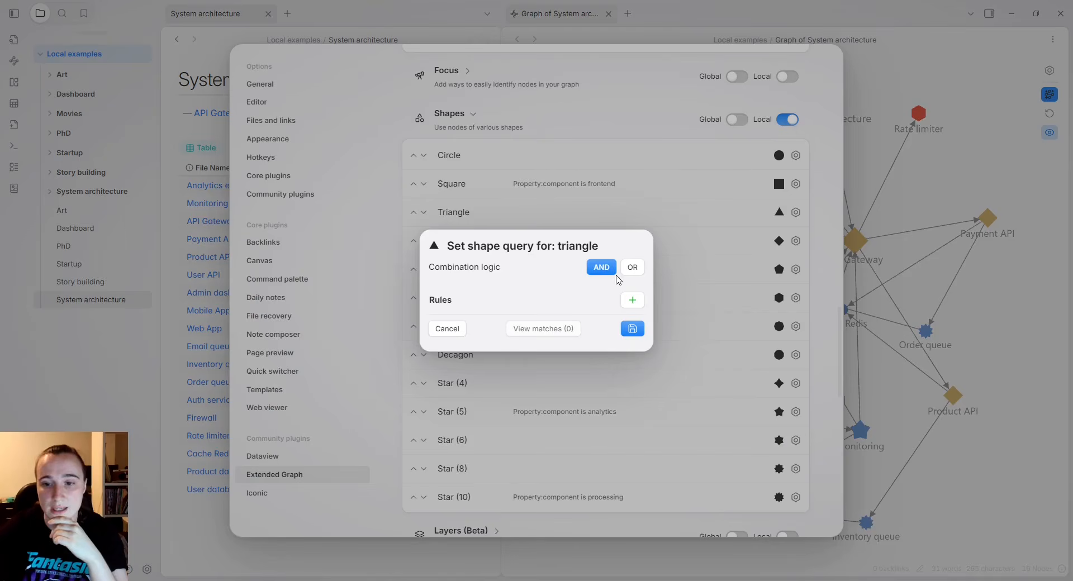
{"action": "left_click", "coordinate": [632, 300]}
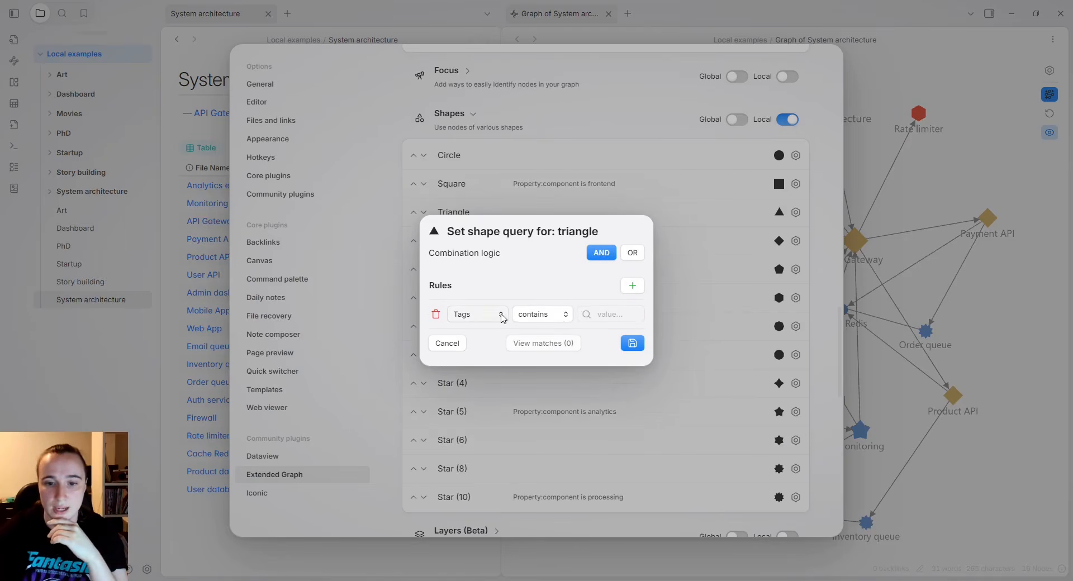
{"action": "left_click", "coordinate": [501, 315]}
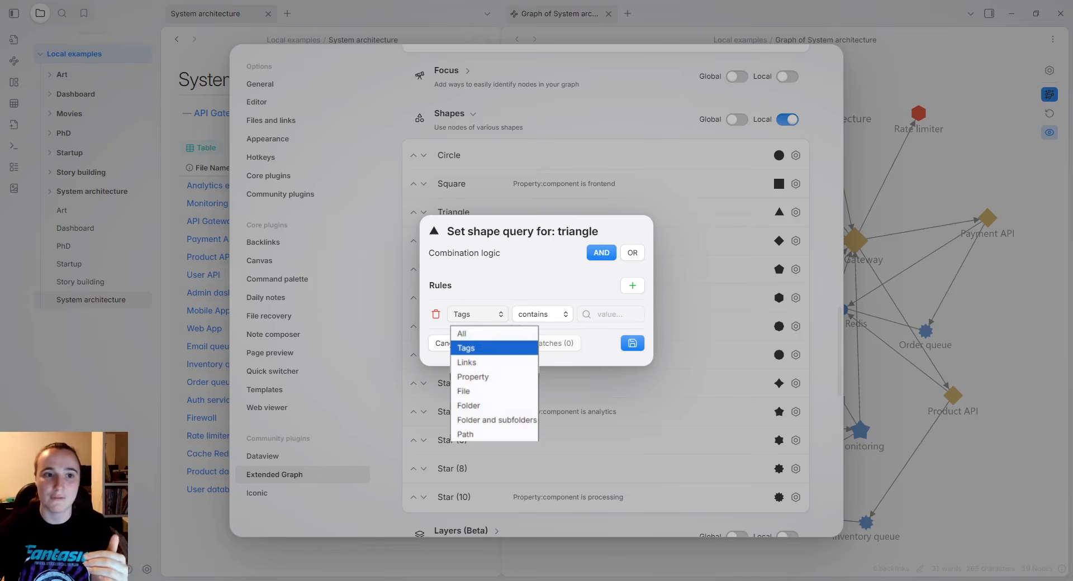
{"action": "left_click", "coordinate": [465, 434]}
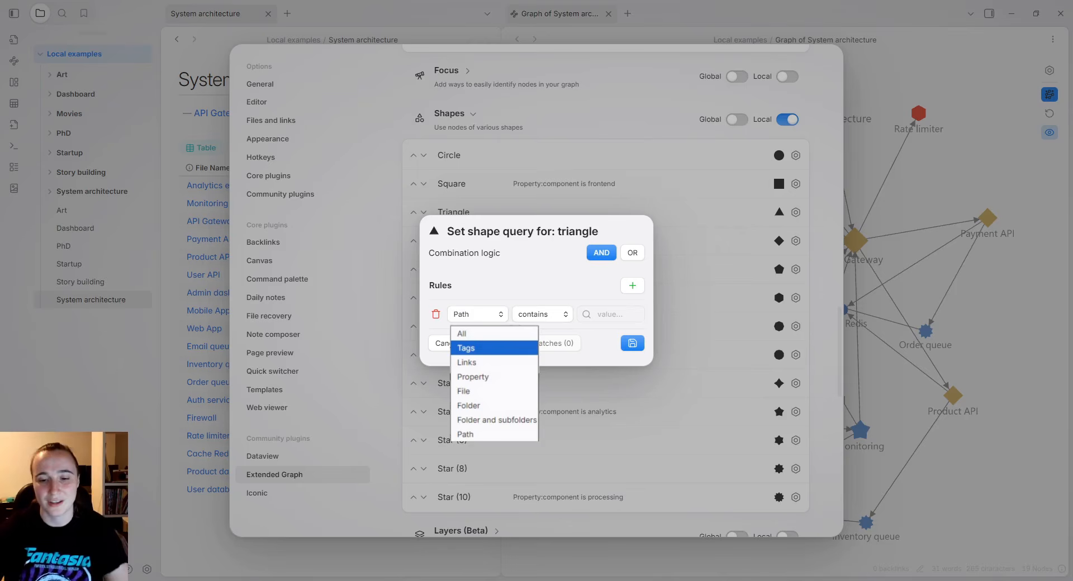
{"action": "left_click", "coordinate": [632, 285]}
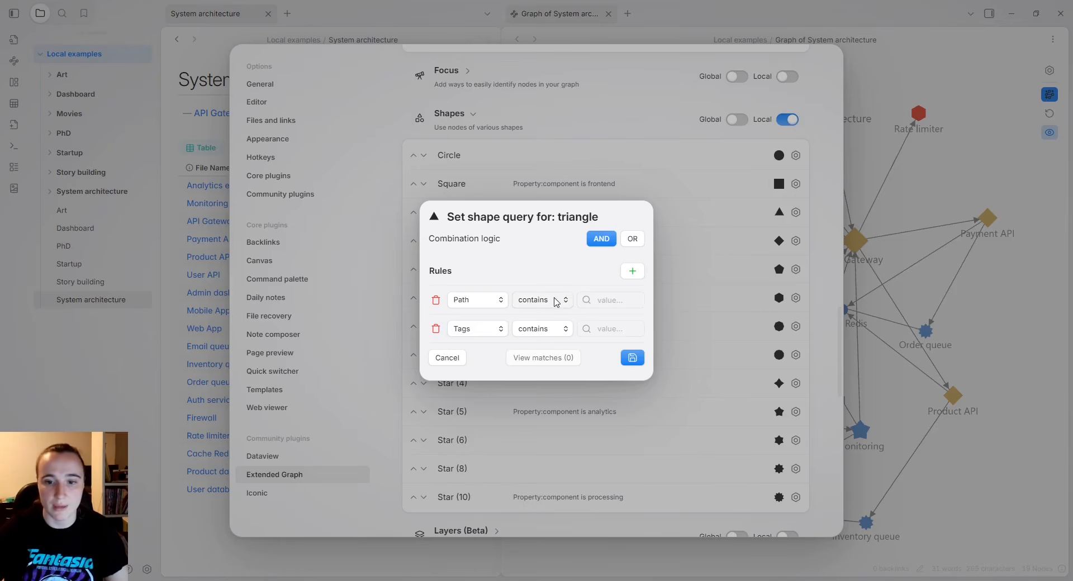
Try the triangle query's first rule as Folder and subfolders with is empty and is not empty, and discard the query.
{"action": "left_click", "coordinate": [541, 300]}
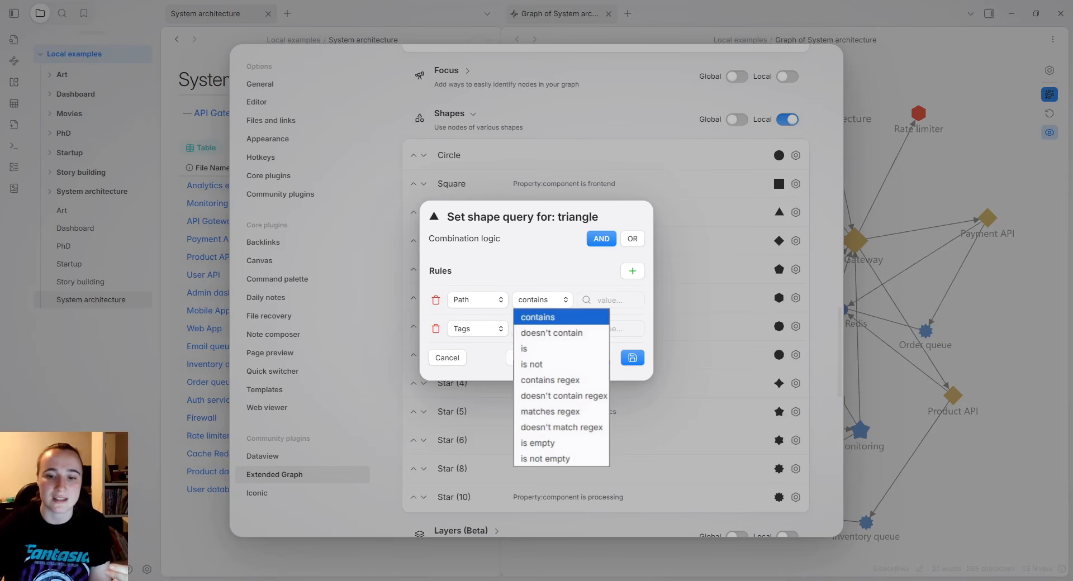
{"action": "left_click", "coordinate": [484, 300]}
{"action": "left_click", "coordinate": [492, 393]}
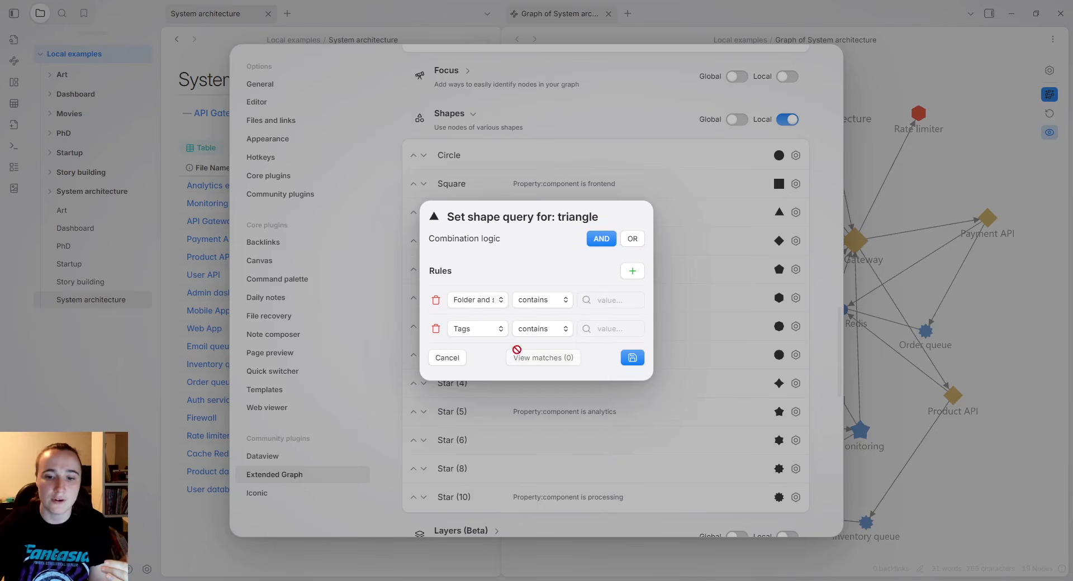
{"action": "left_click", "coordinate": [546, 297]}
{"action": "left_click", "coordinate": [541, 425]}
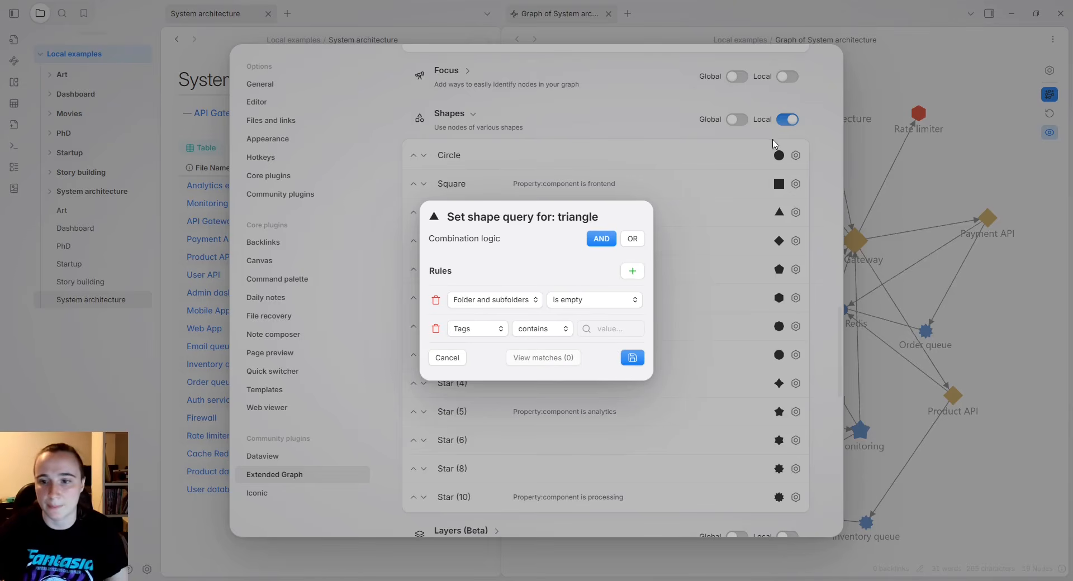
{"action": "left_click", "coordinate": [624, 301]}
{"action": "left_click", "coordinate": [579, 438]}
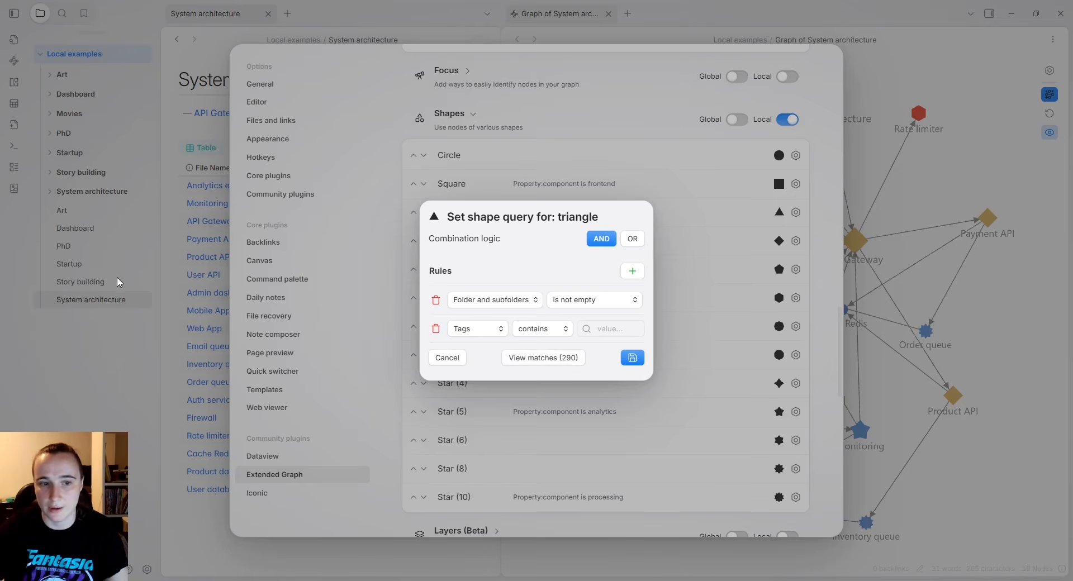
{"action": "left_click", "coordinate": [717, 217]}
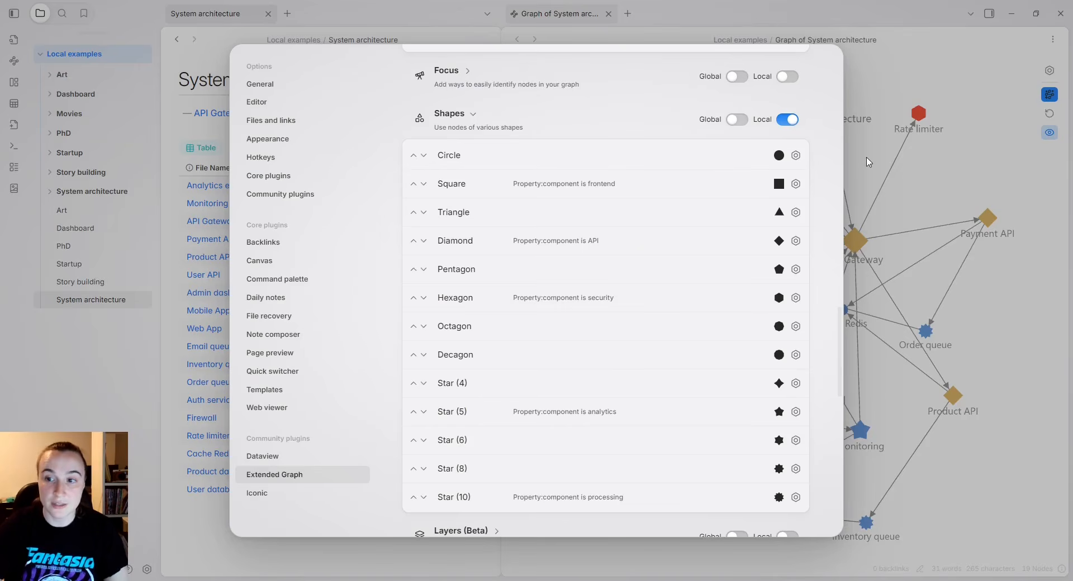
Collapse the Icons and Image settings, examine the Arrows options such as triangle arrows, scale and fixed size, and close the settings.
{"action": "scroll", "coordinate": [746, 180], "scroll_direction": "up", "scroll_amount": 8}
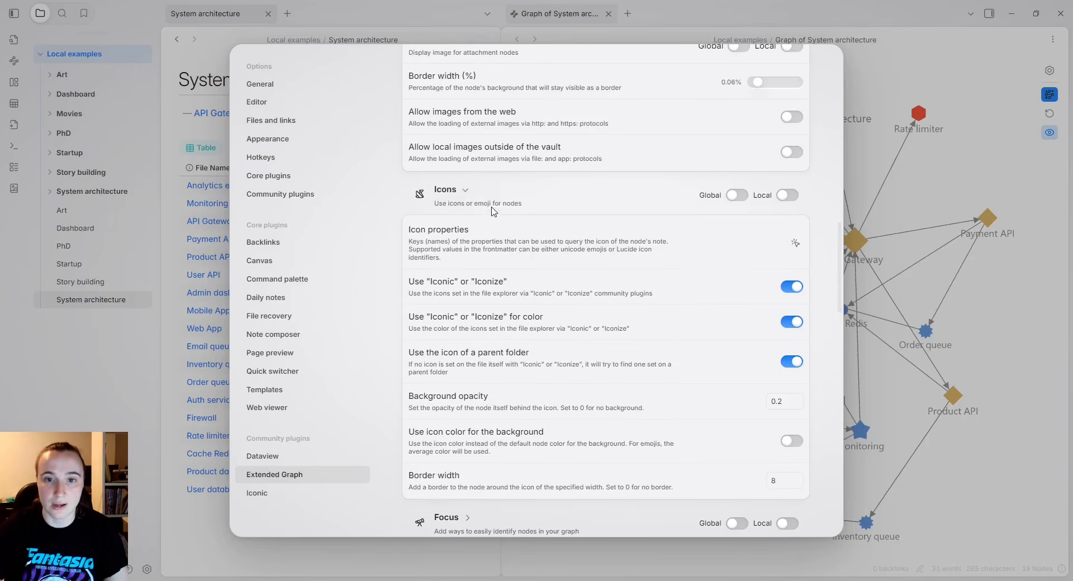
{"action": "left_click", "coordinate": [464, 191]}
{"action": "scroll", "coordinate": [472, 224], "scroll_direction": "up", "scroll_amount": 4}
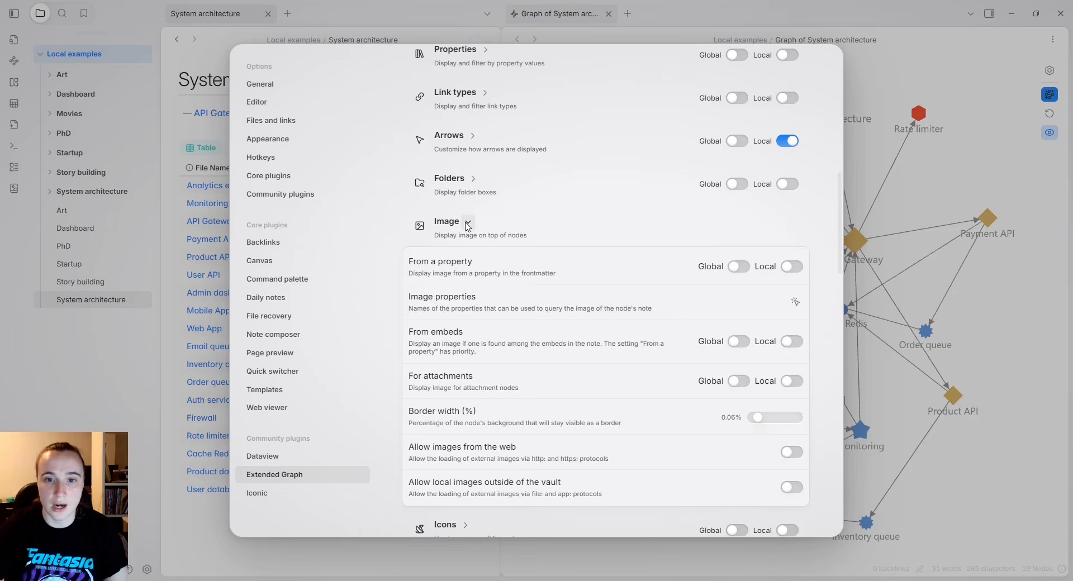
{"action": "left_click", "coordinate": [468, 222]}
{"action": "left_click", "coordinate": [472, 136]}
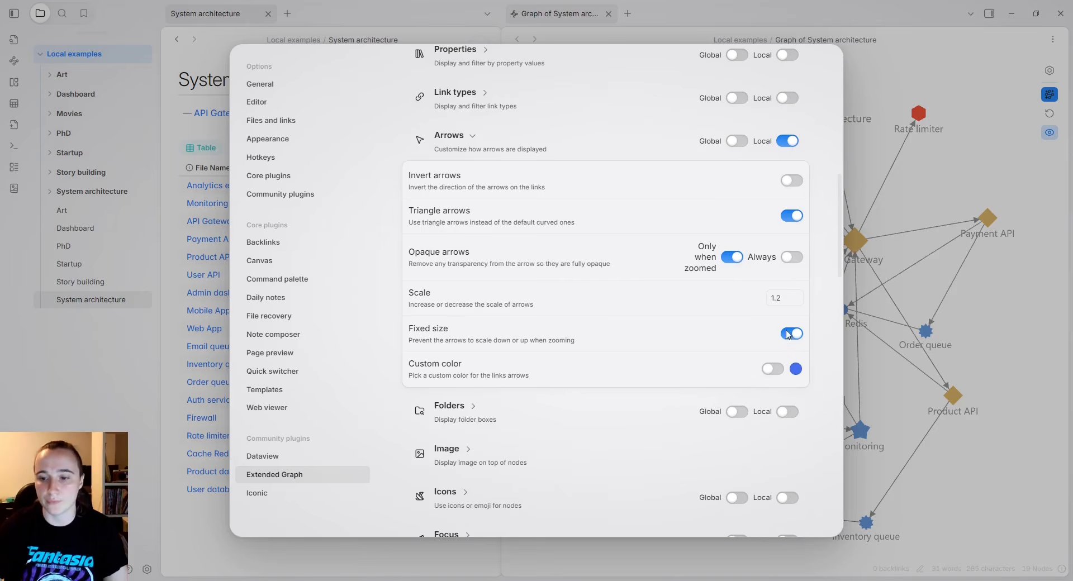
{"action": "left_click", "coordinate": [878, 277]}
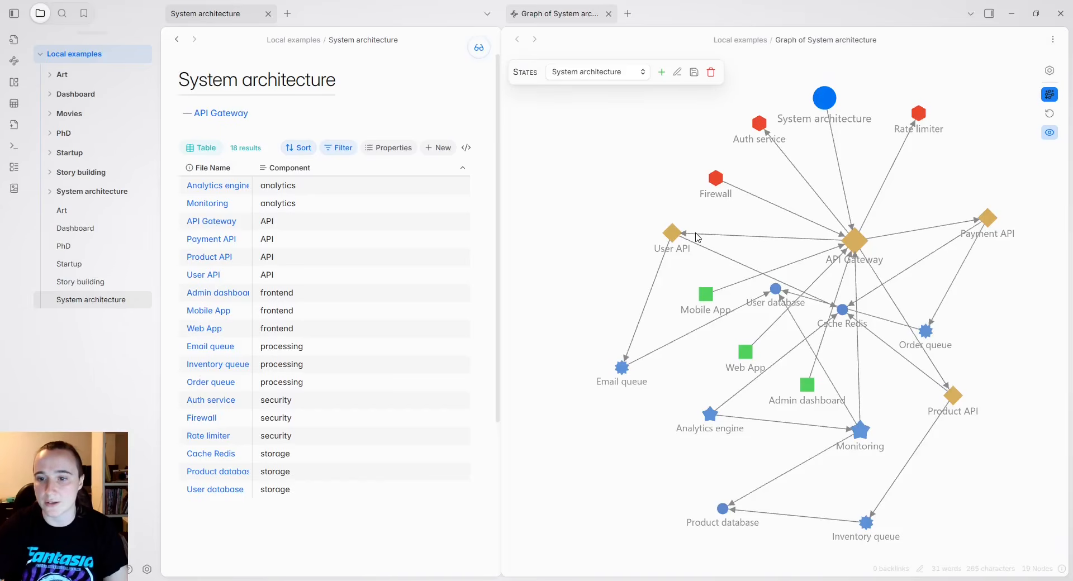
Examine the arrow pointing at the User API node at different zoom levels.
{"action": "scroll", "coordinate": [636, 252], "scroll_direction": "up", "scroll_amount": 5}
{"action": "scroll", "coordinate": [636, 252], "scroll_direction": "up", "scroll_amount": 3}
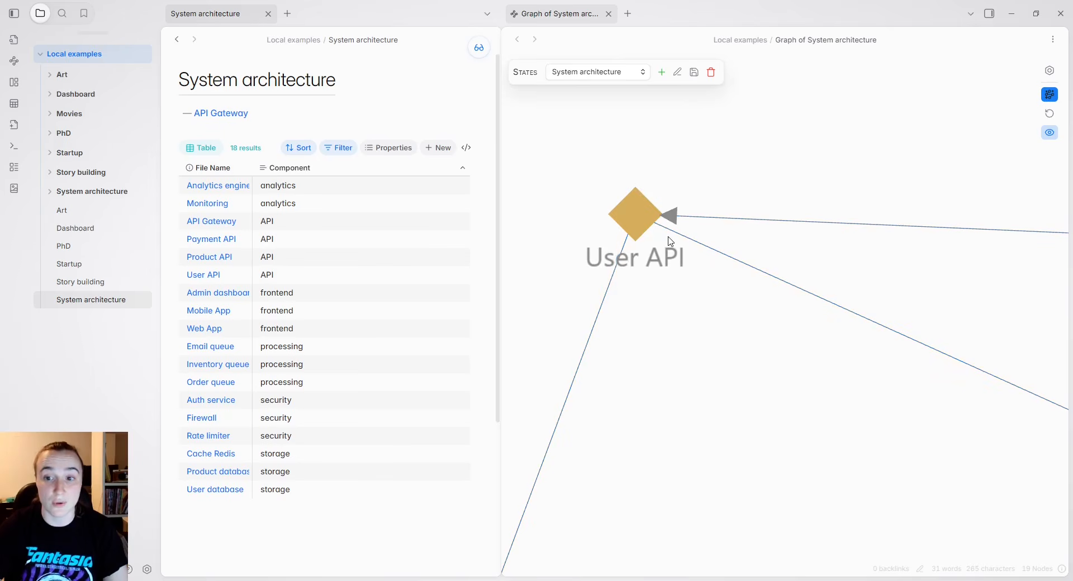
{"action": "scroll", "coordinate": [826, 335], "scroll_direction": "down", "scroll_amount": 3}
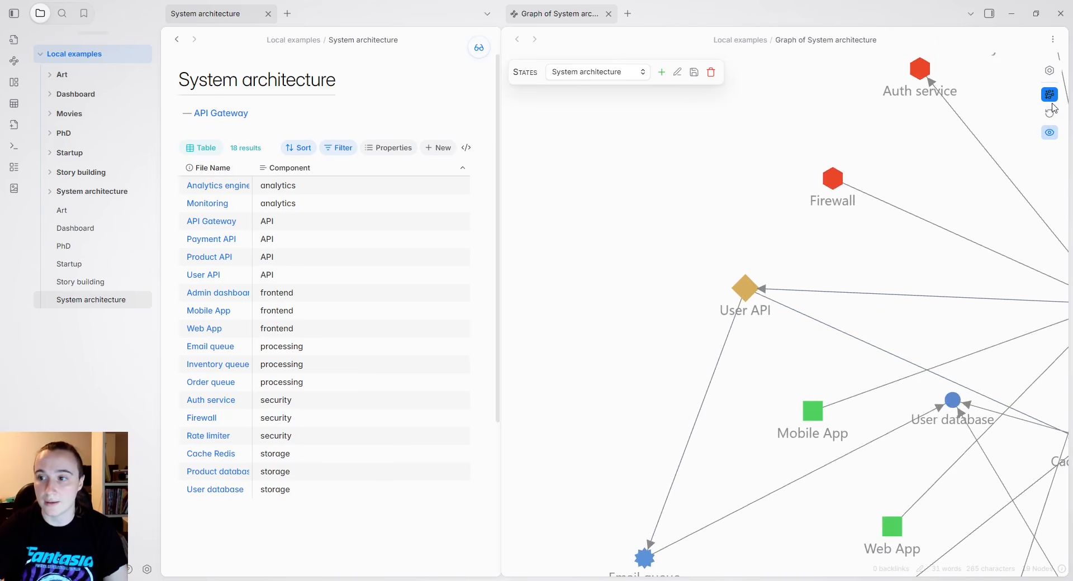
Disable Extended Graph in the System architecture graph and turn on the core graph's Arrows display option.
{"action": "left_click", "coordinate": [1049, 94]}
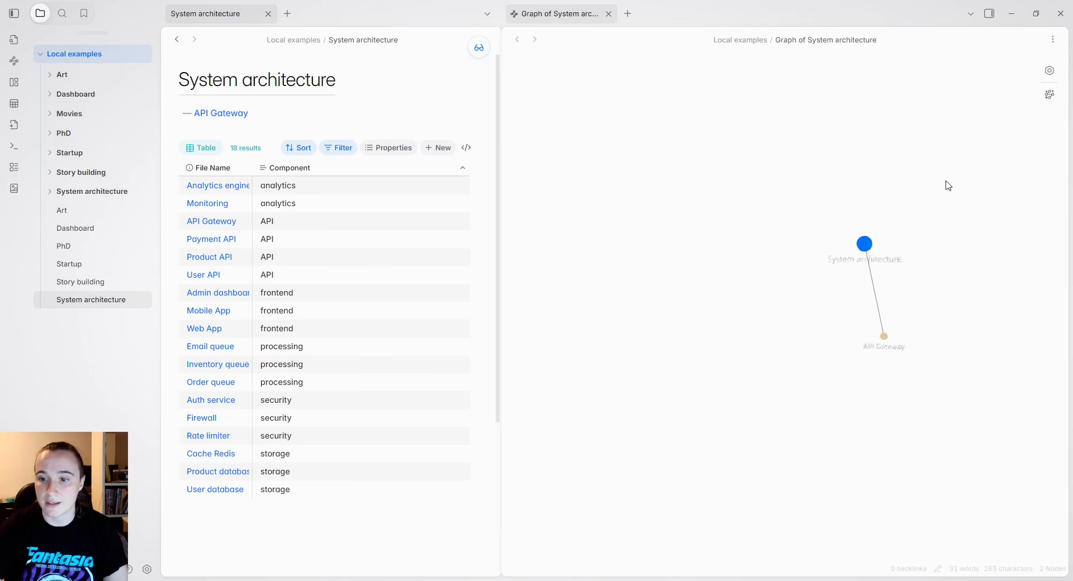
{"action": "left_click", "coordinate": [1049, 71]}
{"action": "left_click", "coordinate": [976, 125]}
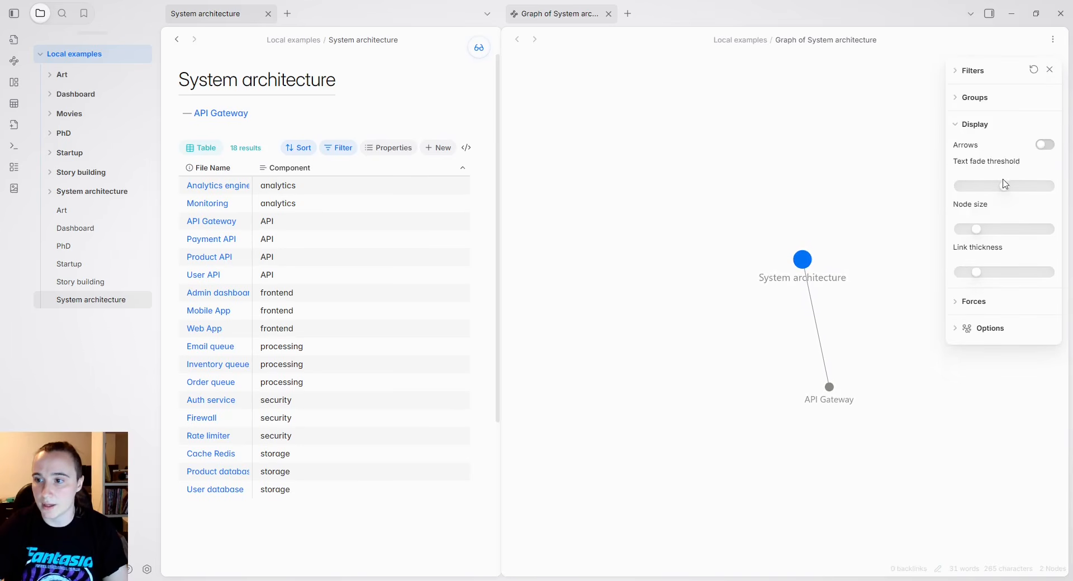
{"action": "left_click", "coordinate": [1042, 144]}
Examine the default arrow between System architecture and API Gateway at different zoom levels.
{"action": "scroll", "coordinate": [842, 390], "scroll_direction": "up", "scroll_amount": 5}
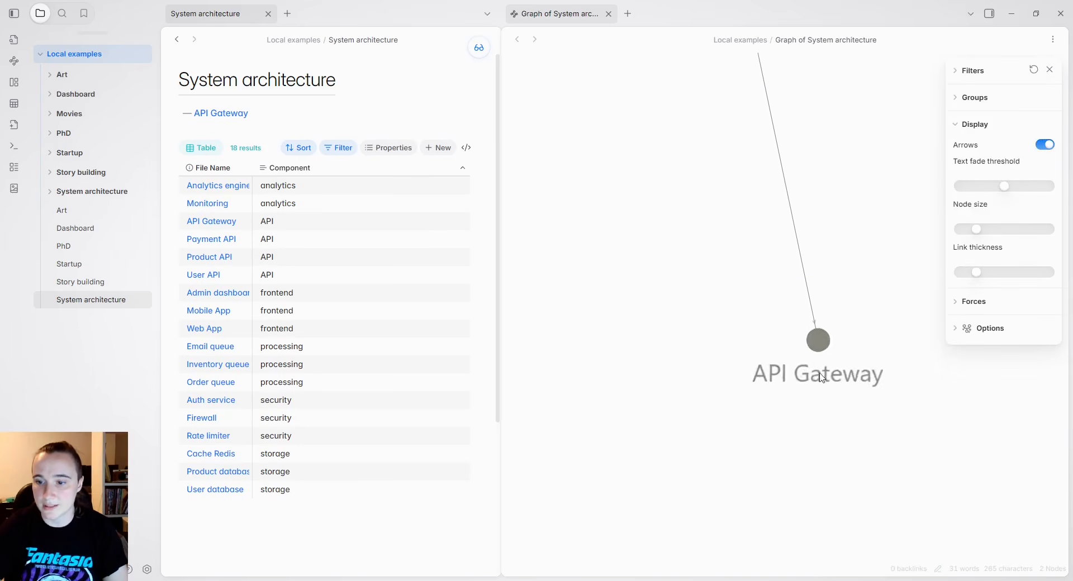
{"action": "scroll", "coordinate": [846, 356], "scroll_direction": "down", "scroll_amount": 5}
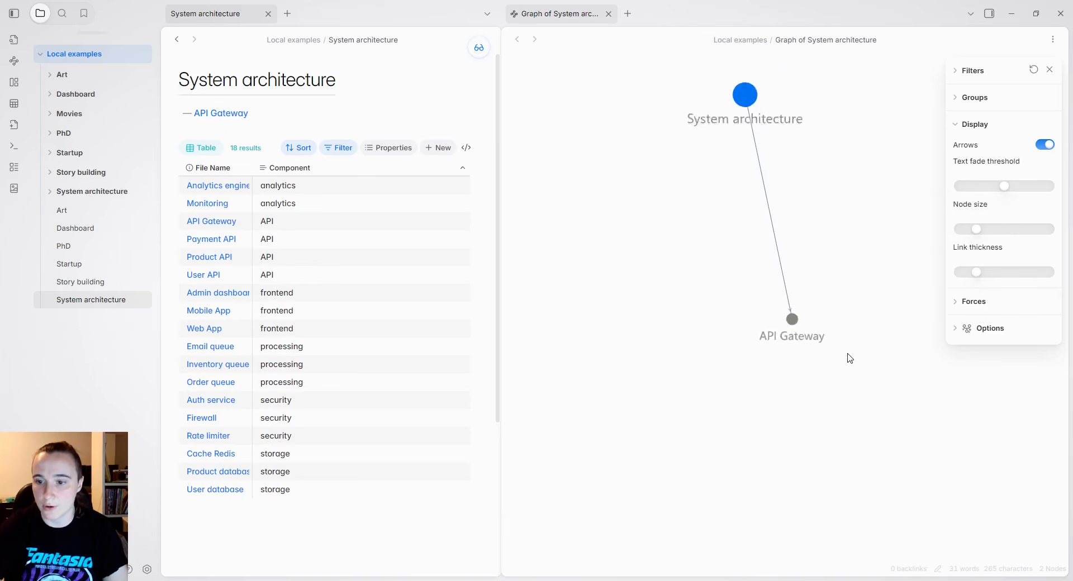
{"action": "scroll", "coordinate": [793, 332], "scroll_direction": "up", "scroll_amount": 5}
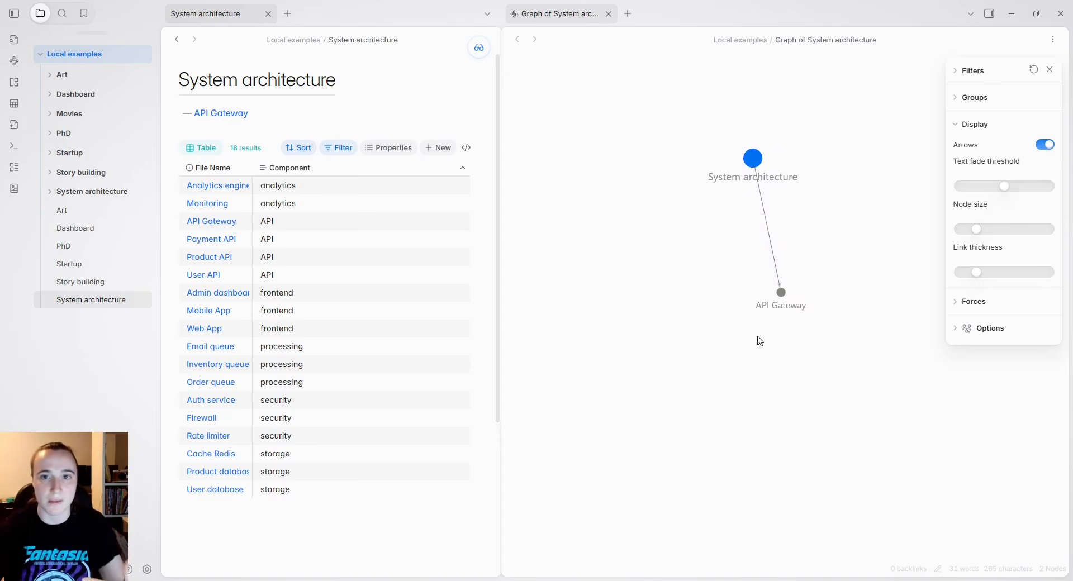
Re-enable Extended Graph in the System architecture graph and load the System architecture state.
{"action": "left_click", "coordinate": [1049, 69]}
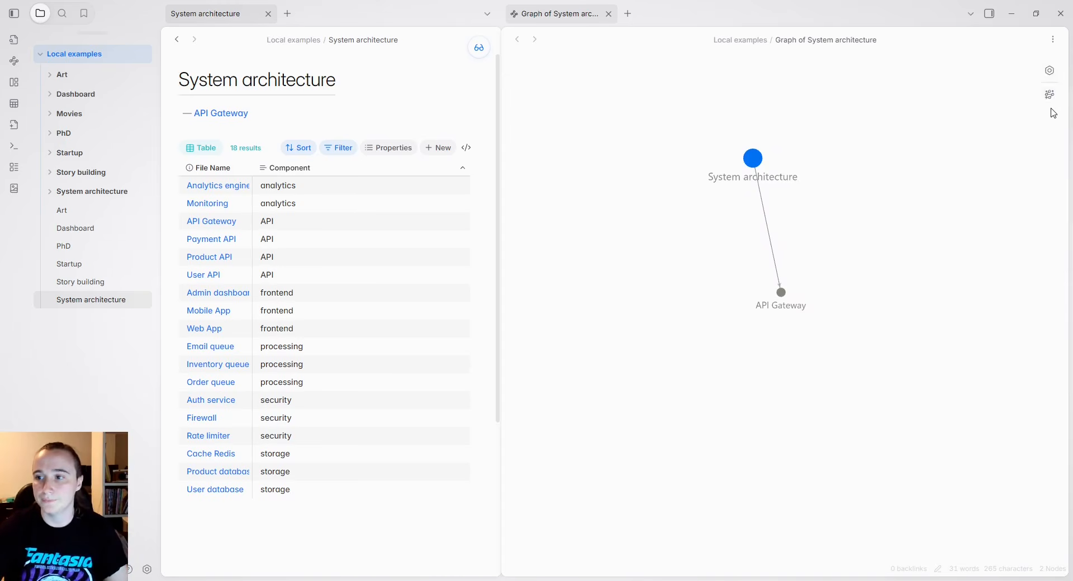
{"action": "left_click", "coordinate": [1049, 95]}
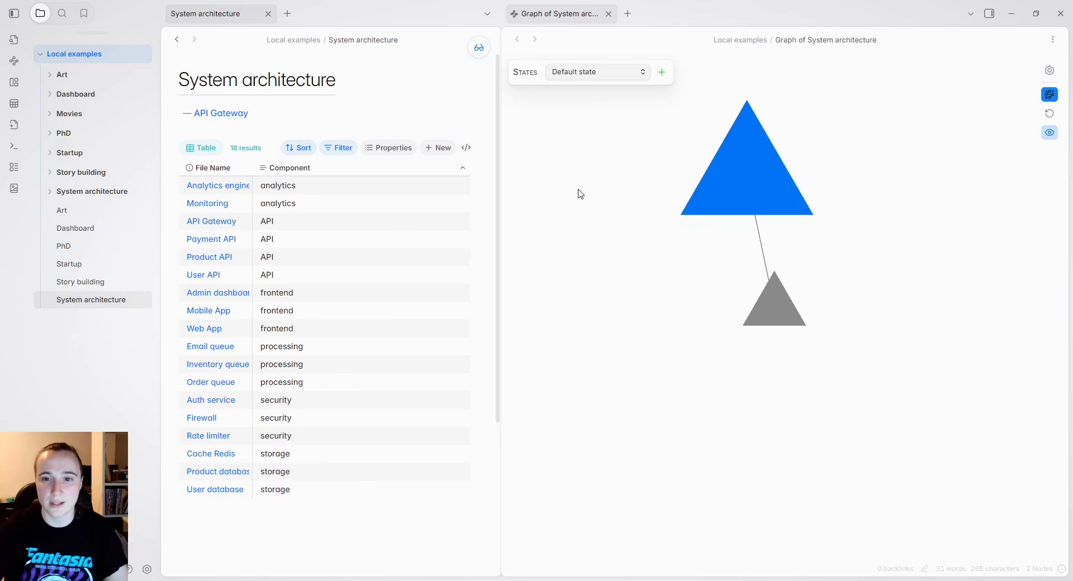
{"action": "left_click", "coordinate": [572, 153]}
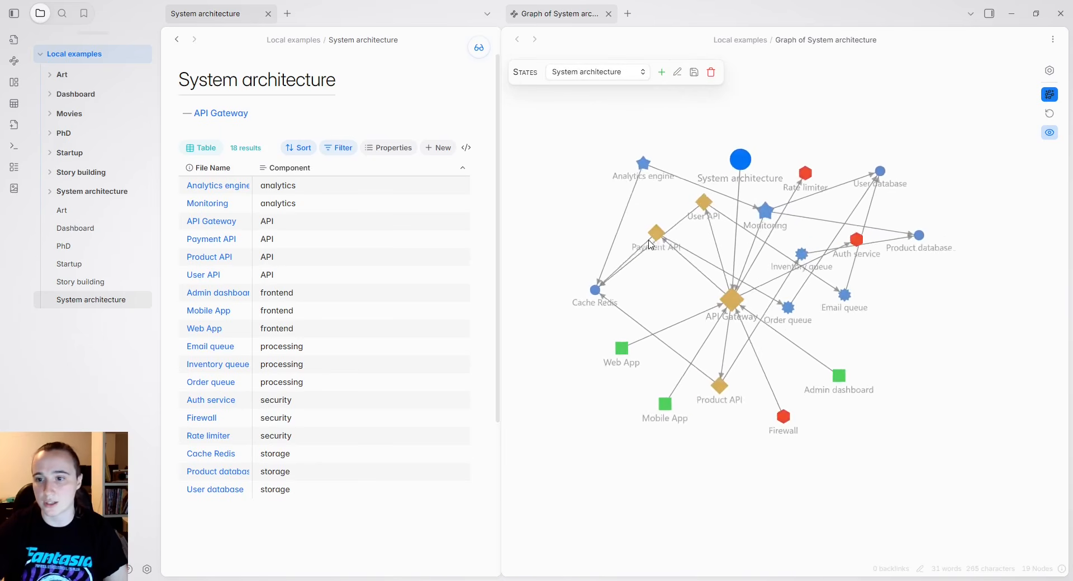
{"action": "scroll", "coordinate": [701, 269], "scroll_direction": "down", "scroll_amount": 1}
{"action": "scroll", "coordinate": [701, 271], "scroll_direction": "up", "scroll_amount": 1}
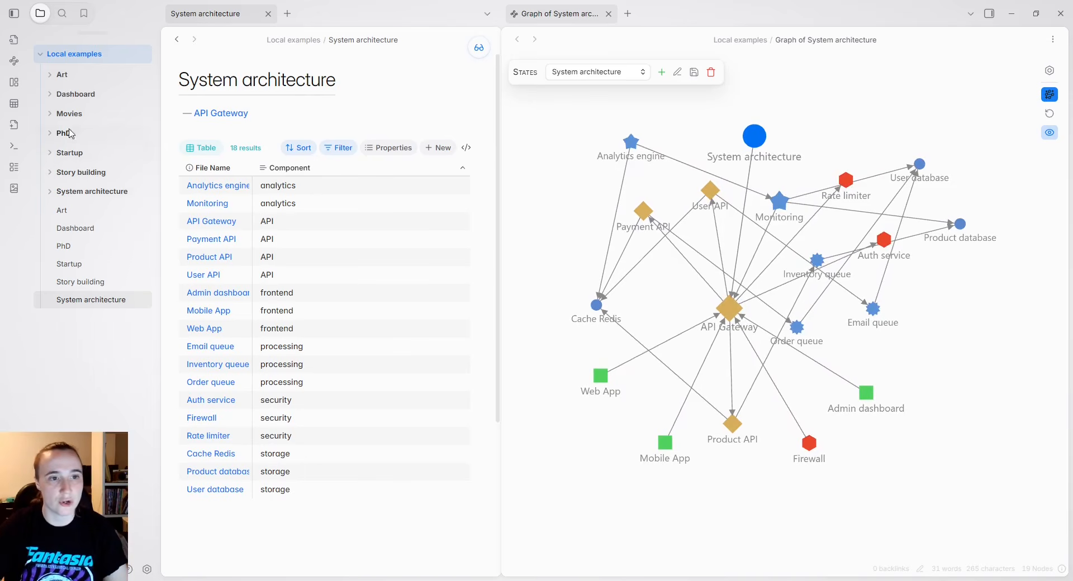
Replace the open System architecture tabs with the global graph view and load the Korean movies state in Extended Graph.
{"action": "left_click", "coordinate": [609, 15]}
{"action": "left_click", "coordinate": [268, 13]}
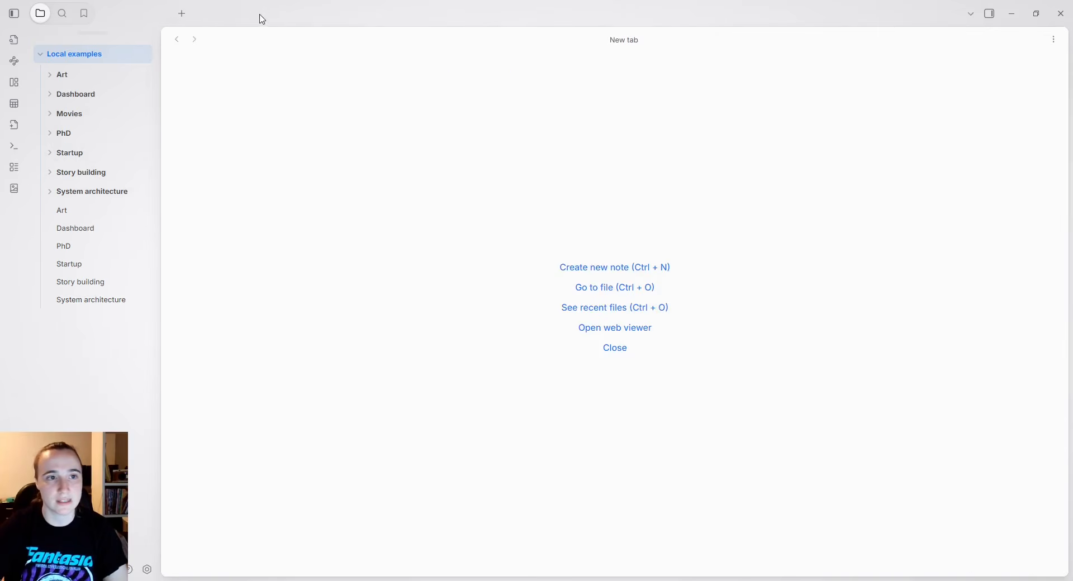
{"action": "left_click", "coordinate": [15, 61]}
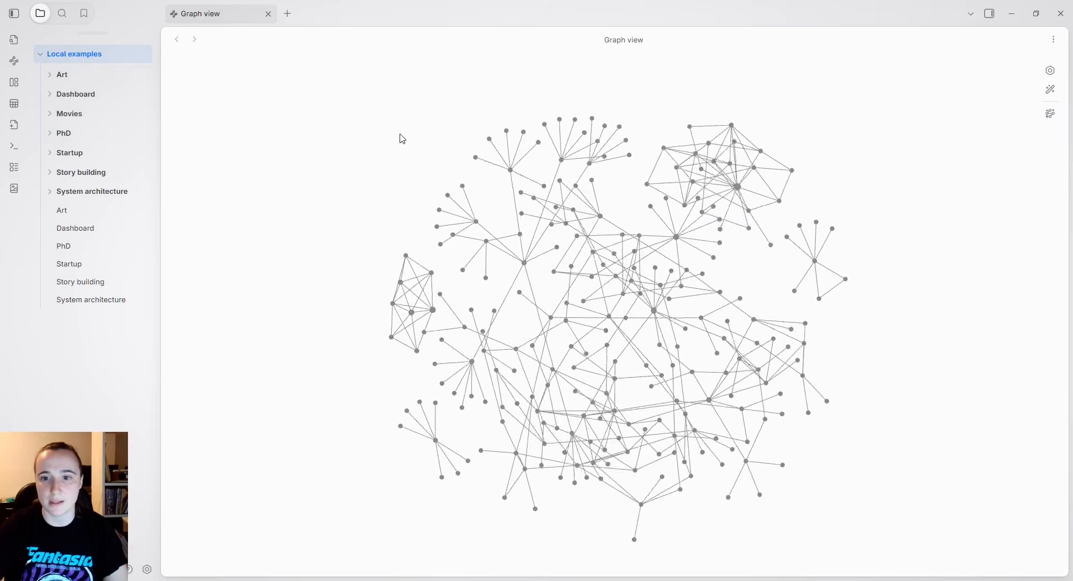
{"action": "left_click", "coordinate": [1050, 115]}
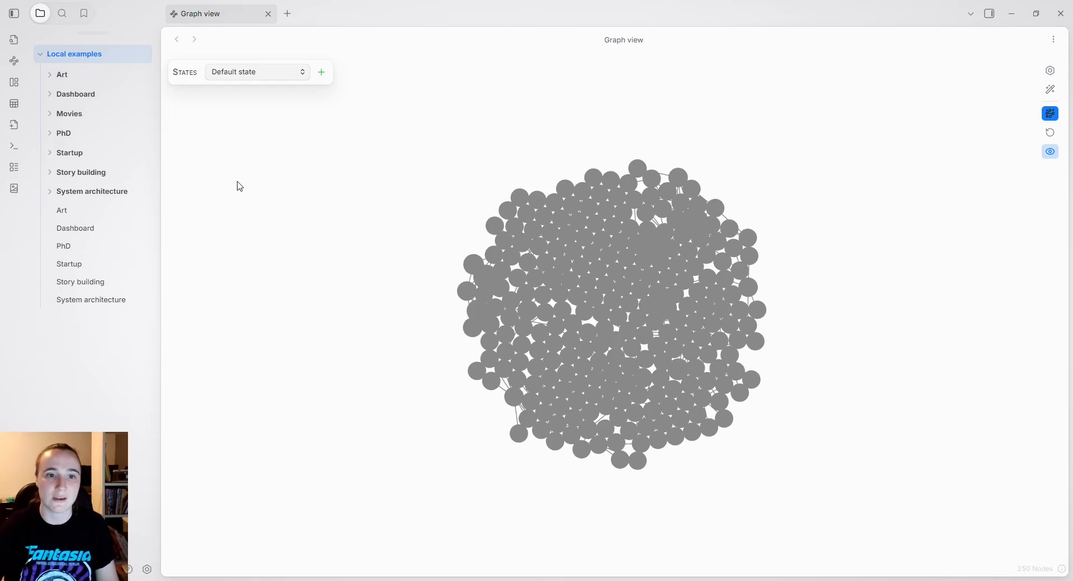
{"action": "left_click", "coordinate": [237, 182]}
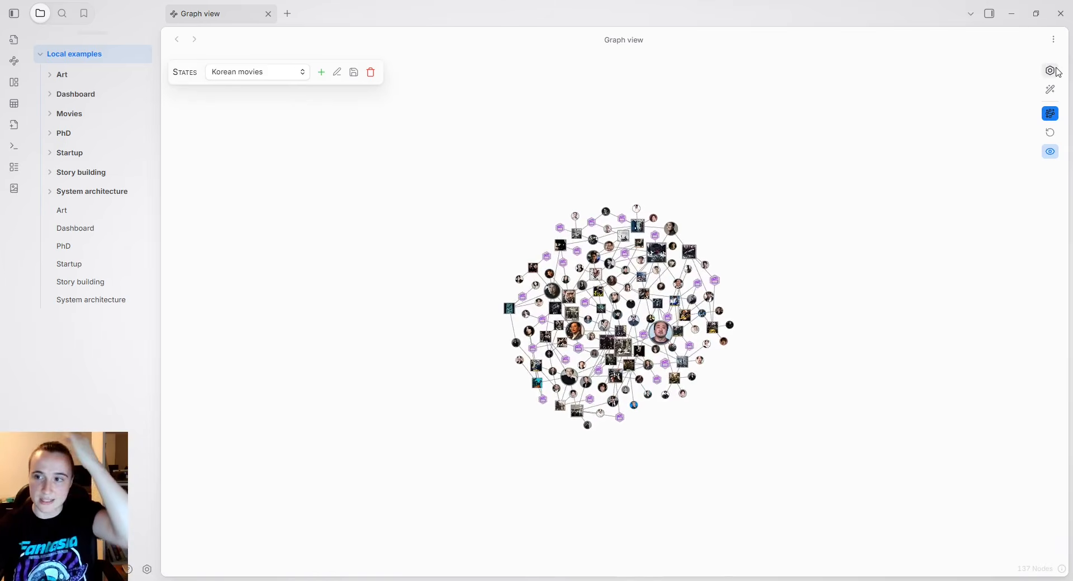
Examine the path filter that limits the global graph to the Movies folder, and close the graph settings.
{"action": "left_click", "coordinate": [1054, 71]}
{"action": "left_click_drag", "start_coordinate": [1015, 95], "coordinate": [1052, 98]}
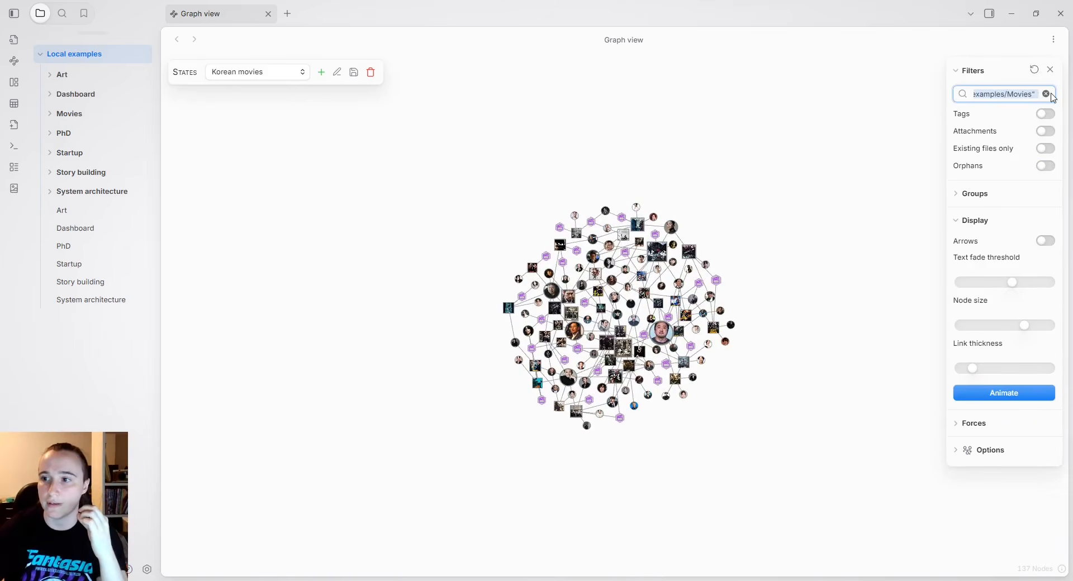
{"action": "left_click", "coordinate": [1021, 98]}
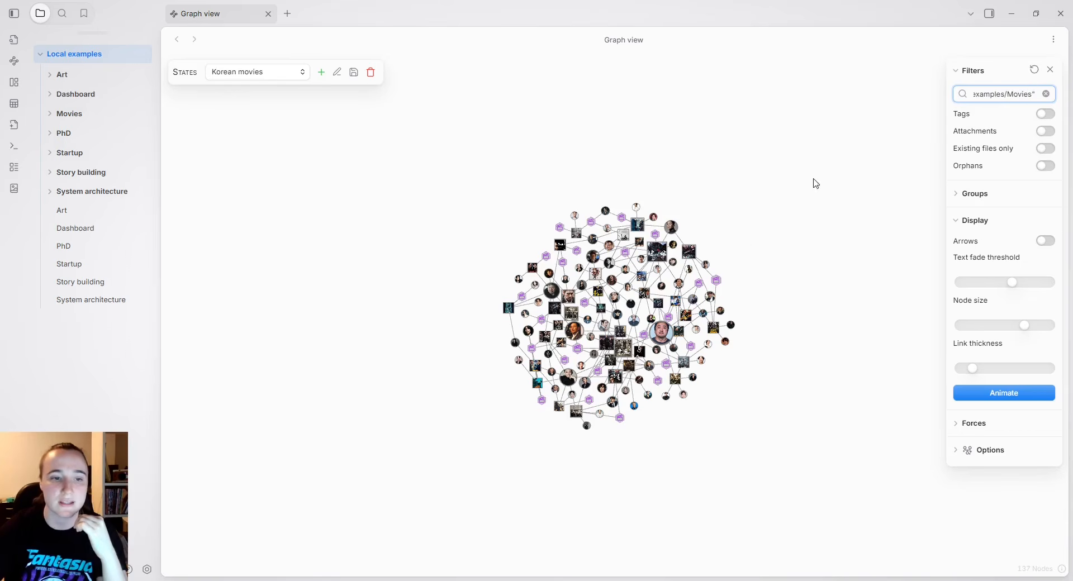
{"action": "scroll", "coordinate": [642, 305], "scroll_direction": "up", "scroll_amount": 5}
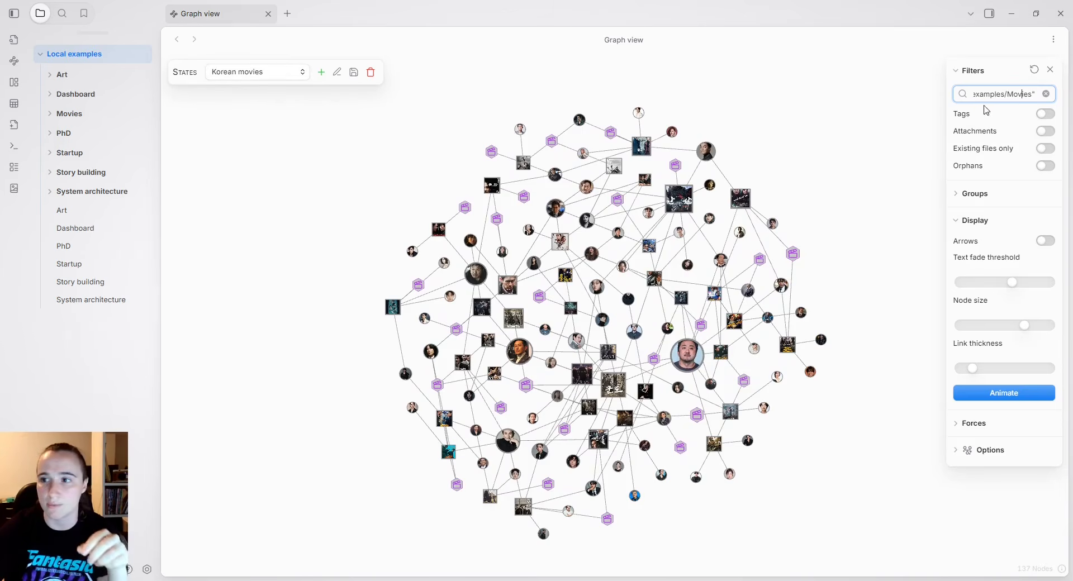
{"action": "left_click", "coordinate": [1050, 71]}
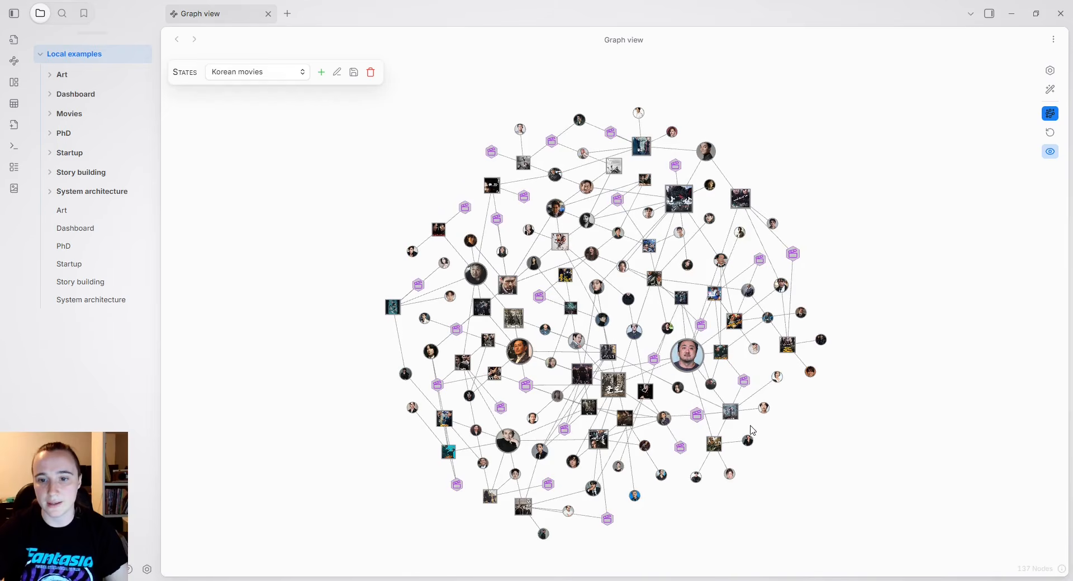
Examine the actor, movie and director nodes of the Korean movies graph at different zoom levels.
{"action": "scroll", "coordinate": [669, 374], "scroll_direction": "up", "scroll_amount": 2}
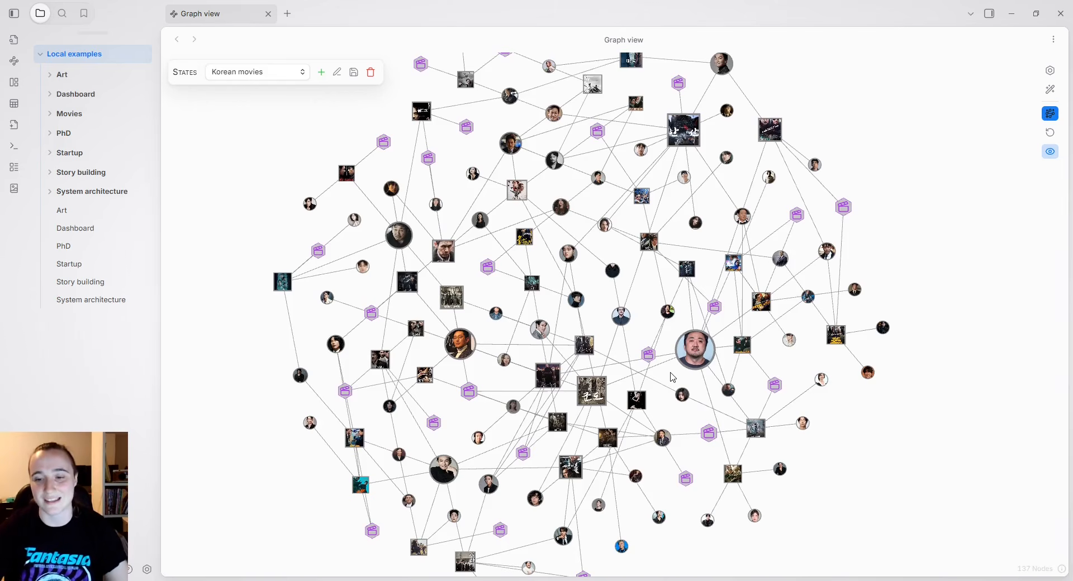
{"action": "scroll", "coordinate": [673, 380], "scroll_direction": "down", "scroll_amount": 3}
{"action": "scroll", "coordinate": [673, 379], "scroll_direction": "up", "scroll_amount": 3}
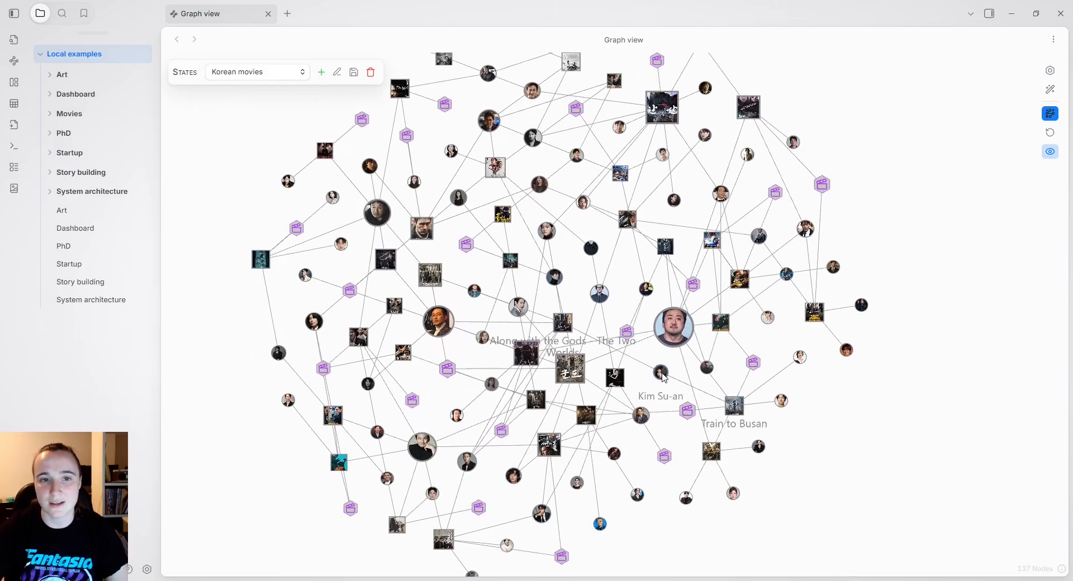
{"action": "left_click_drag", "start_coordinate": [673, 379], "coordinate": [642, 364]}
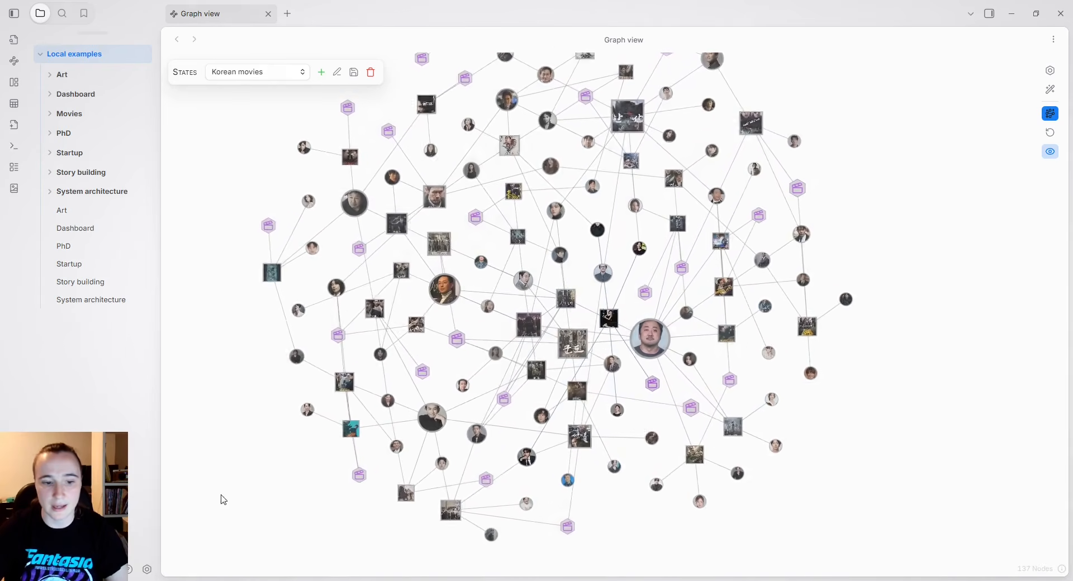
Import a saved configuration in the Extended Graph settings and collapse the Automation section.
{"action": "left_click", "coordinate": [147, 569]}
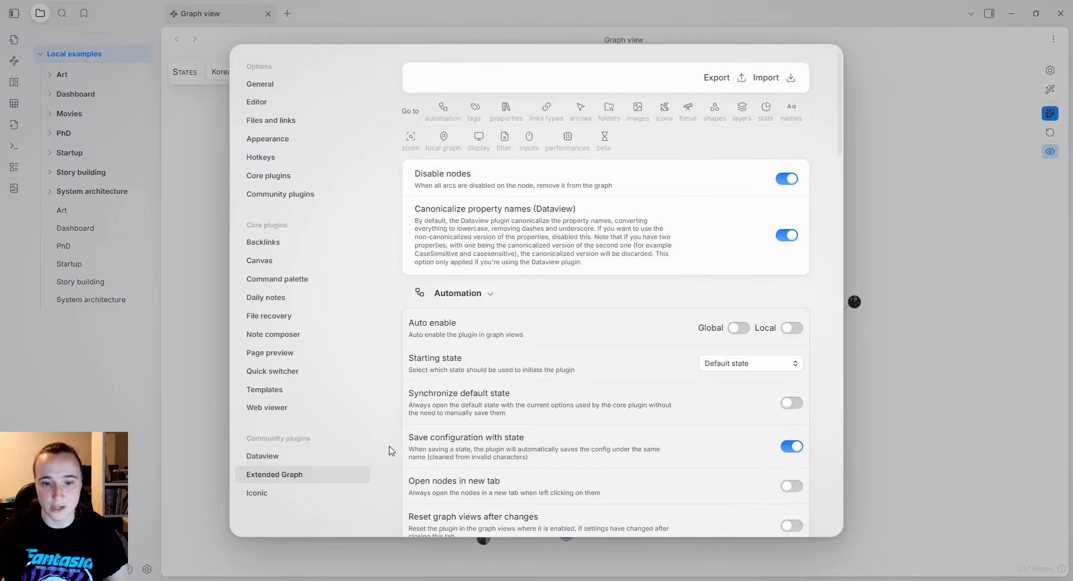
{"action": "left_click", "coordinate": [790, 79]}
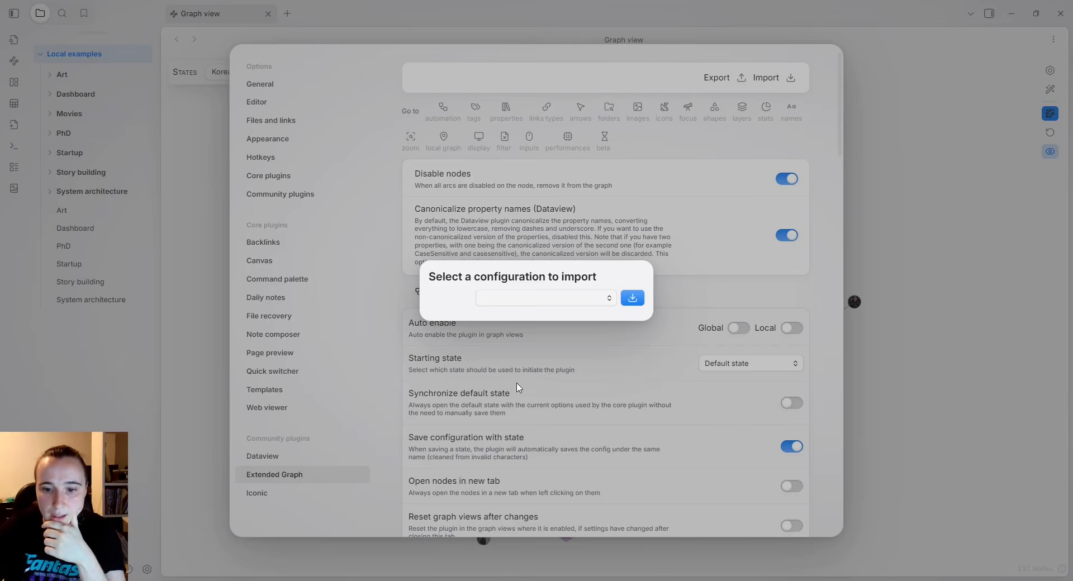
{"action": "left_click", "coordinate": [632, 299]}
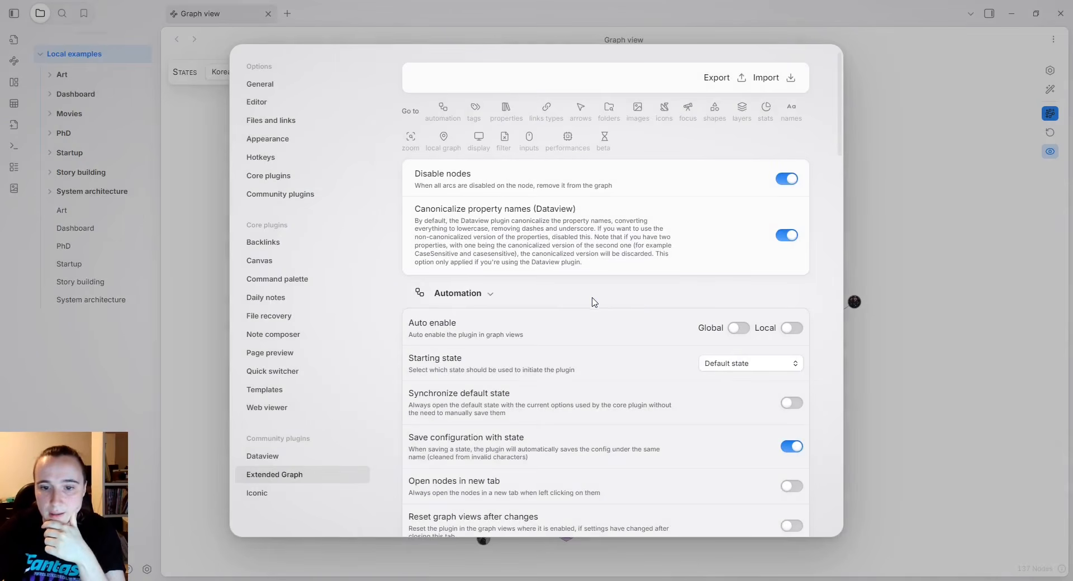
{"action": "left_click", "coordinate": [490, 294]}
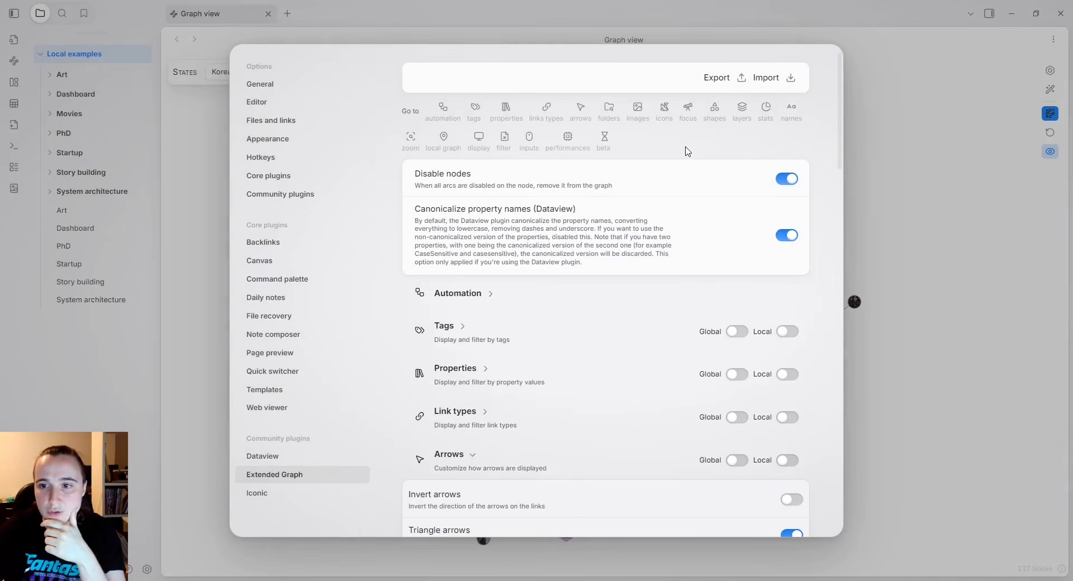
{"action": "left_click", "coordinate": [490, 294]}
{"action": "left_click", "coordinate": [491, 295]}
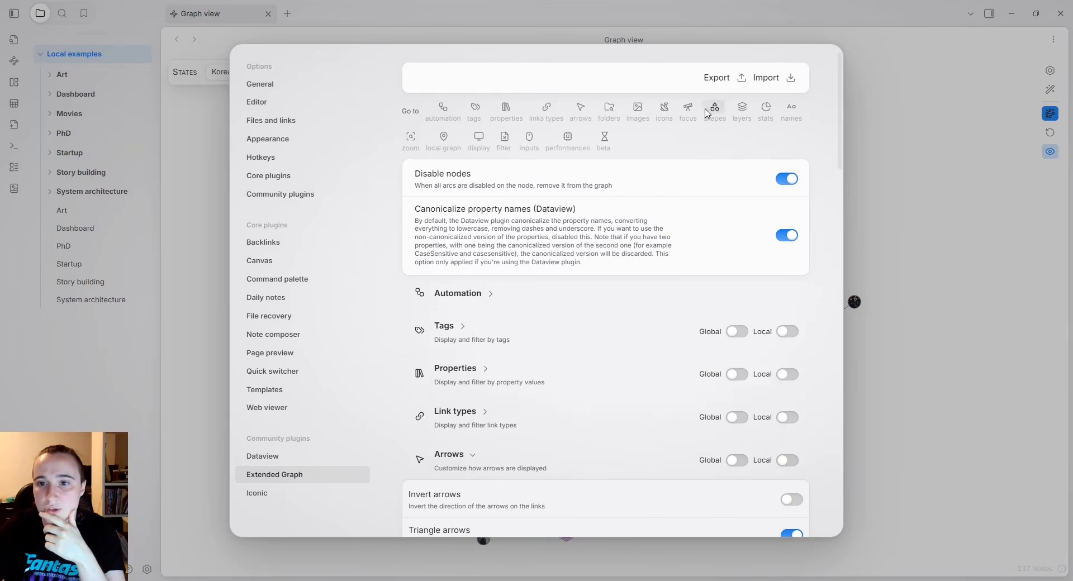
Expand Nodes and links statistics and examine its node size, color, graph direction and link function options.
{"action": "left_click", "coordinate": [767, 107]}
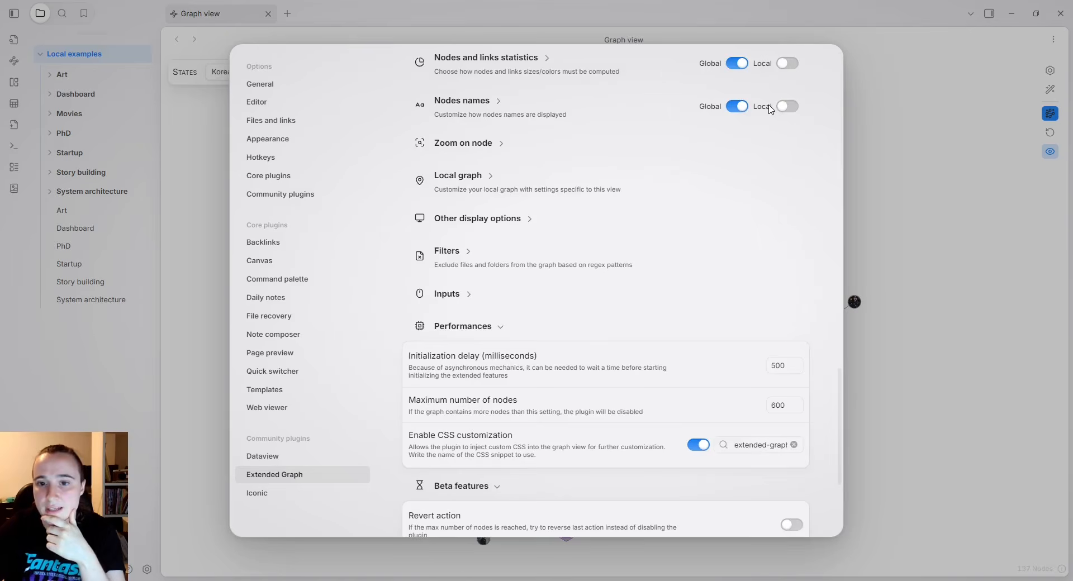
{"action": "left_click", "coordinate": [525, 69]}
{"action": "scroll", "coordinate": [711, 307], "scroll_direction": "up", "scroll_amount": 2}
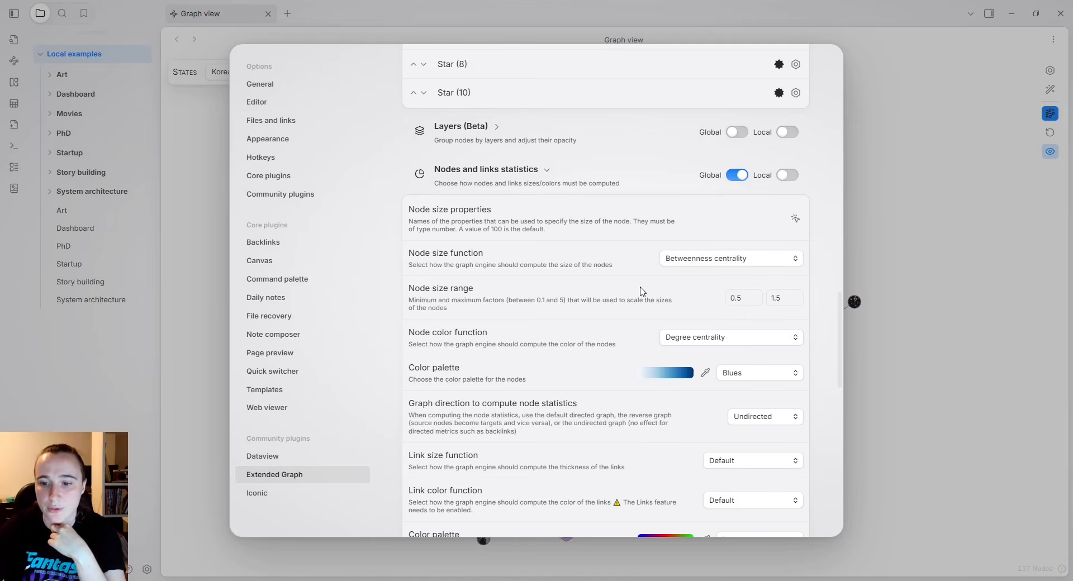
{"action": "scroll", "coordinate": [711, 412], "scroll_direction": "down", "scroll_amount": 2}
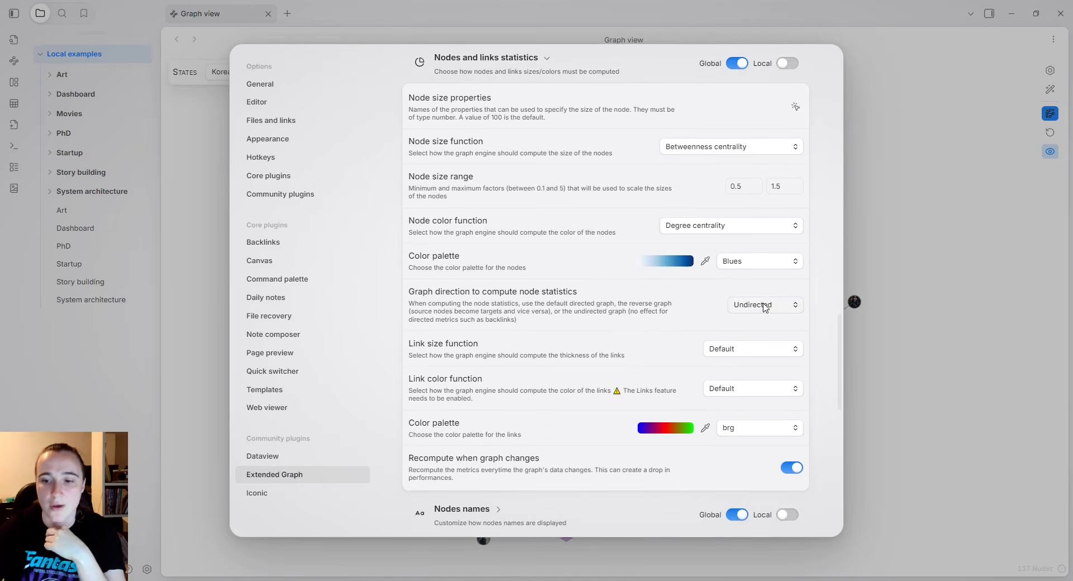
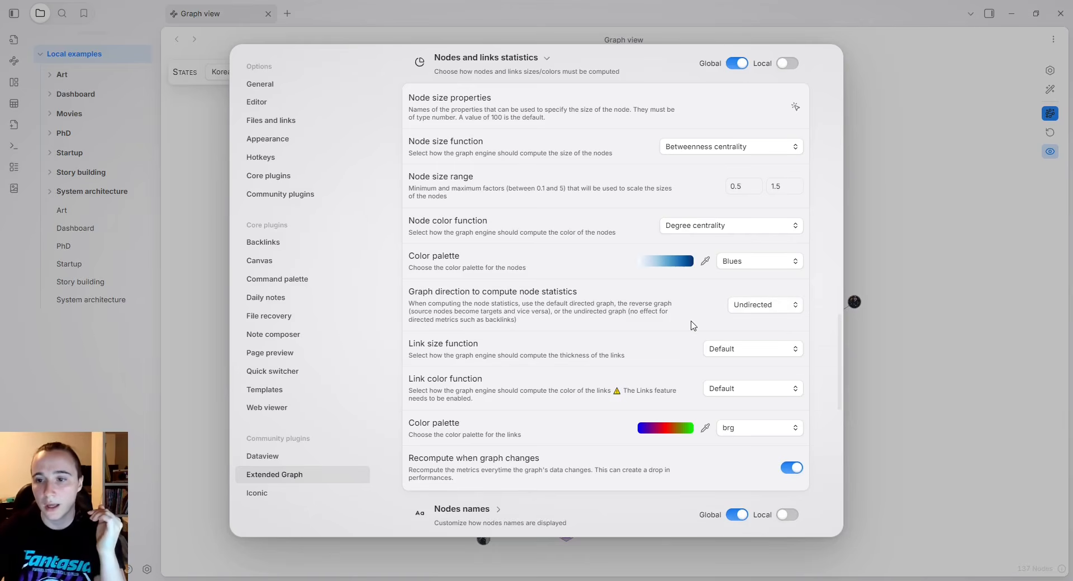
Collapse the Shapes and Arrows sections and turn off Save configuration with state in the Automation settings.
{"action": "scroll", "coordinate": [675, 278], "scroll_direction": "up", "scroll_amount": 10}
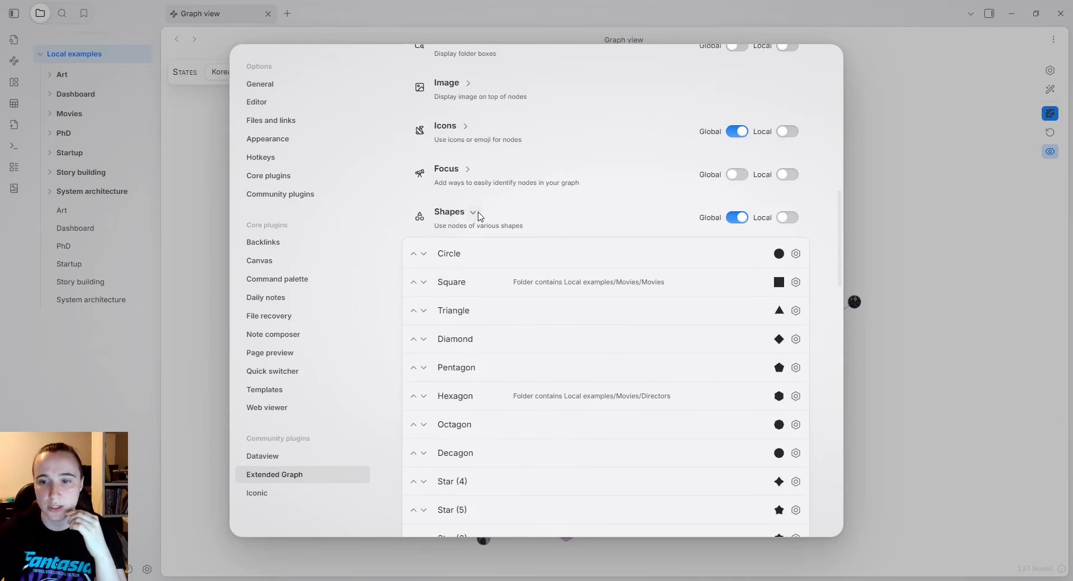
{"action": "left_click", "coordinate": [473, 212]}
{"action": "scroll", "coordinate": [712, 319], "scroll_direction": "down", "scroll_amount": 10}
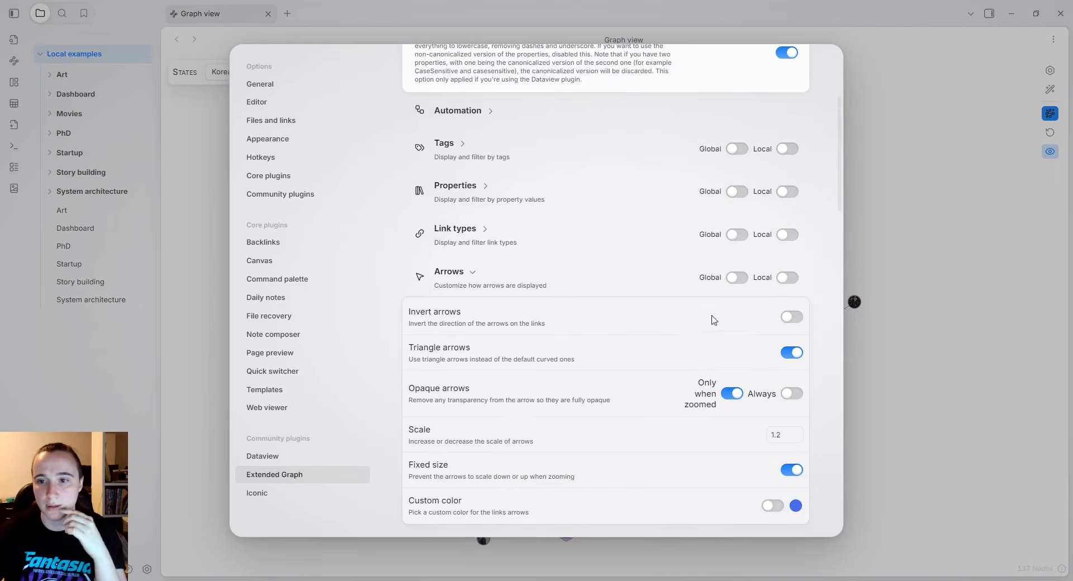
{"action": "left_click", "coordinate": [471, 271]}
{"action": "left_click", "coordinate": [489, 294]}
{"action": "scroll", "coordinate": [670, 371], "scroll_direction": "down", "scroll_amount": 2}
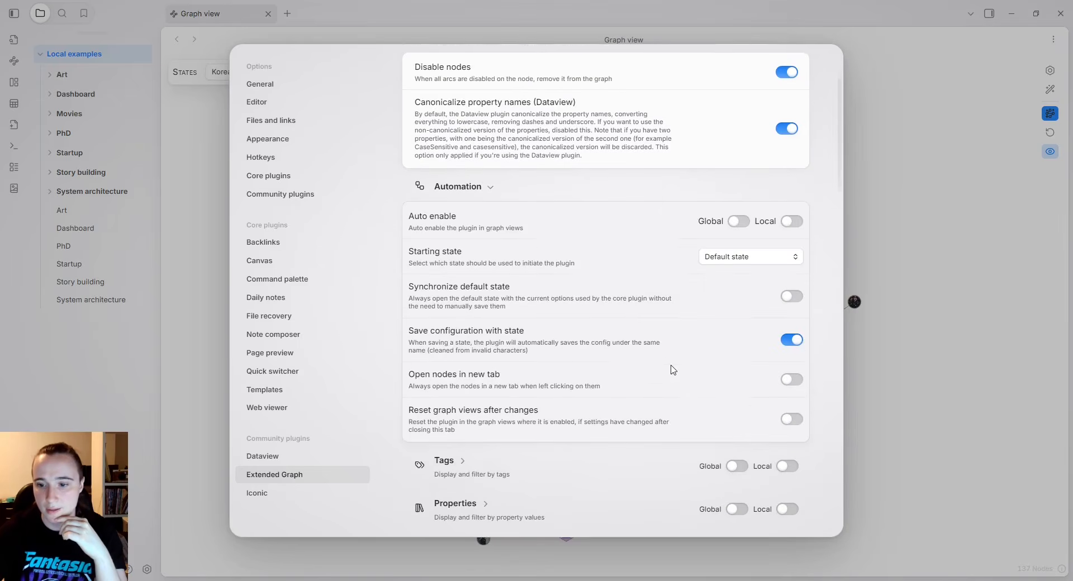
{"action": "left_click", "coordinate": [796, 337]}
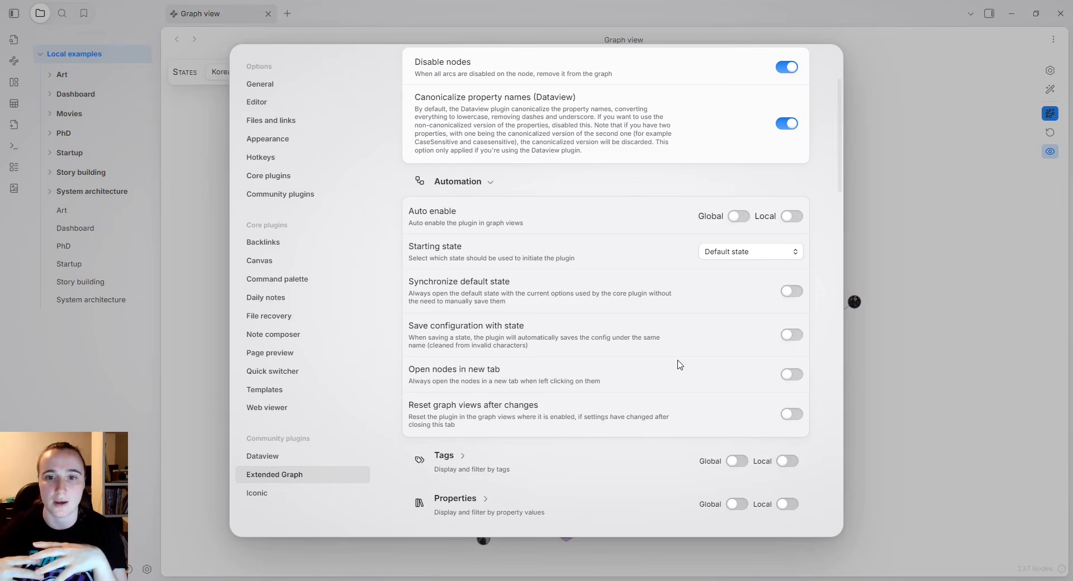
Set the node size function to Eccentricity in the connected graph, close the settings and reset the graph view.
{"action": "scroll", "coordinate": [679, 365], "scroll_direction": "down", "scroll_amount": 10}
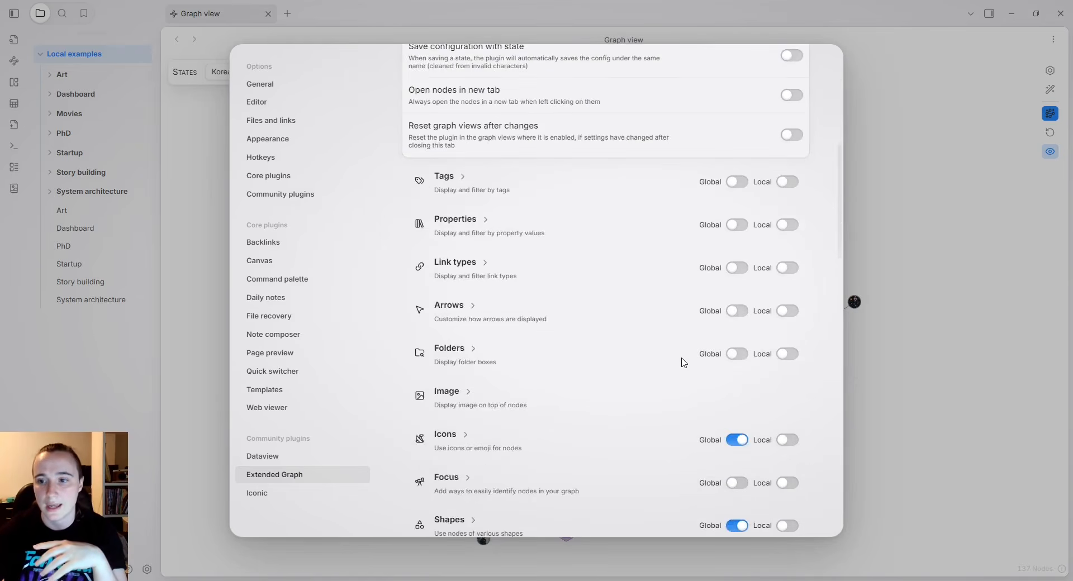
{"action": "scroll", "coordinate": [715, 324], "scroll_direction": "up", "scroll_amount": 12}
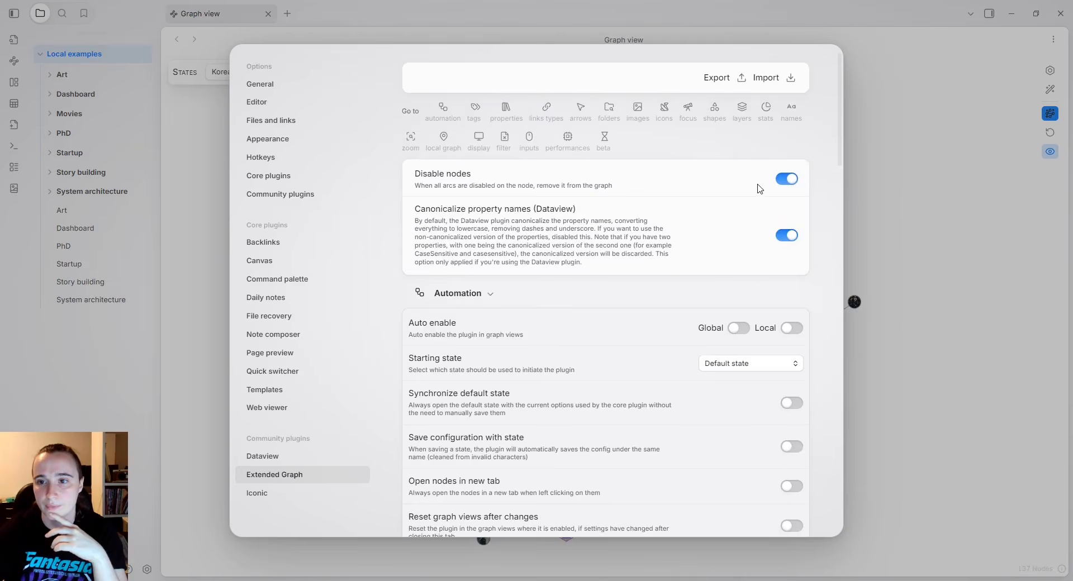
{"action": "scroll", "coordinate": [723, 318], "scroll_direction": "down", "scroll_amount": 6}
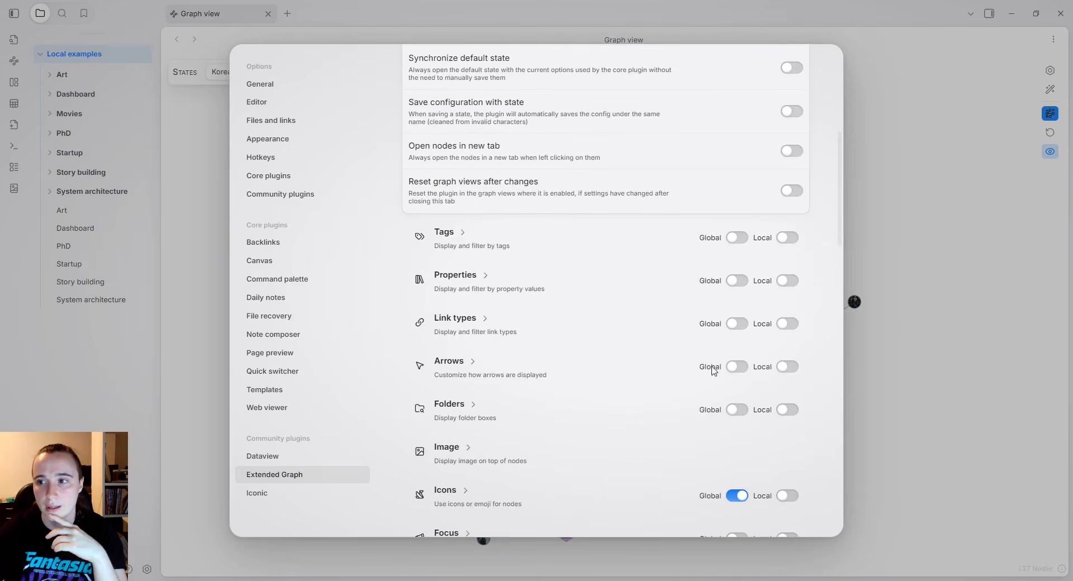
{"action": "scroll", "coordinate": [713, 370], "scroll_direction": "down", "scroll_amount": 9}
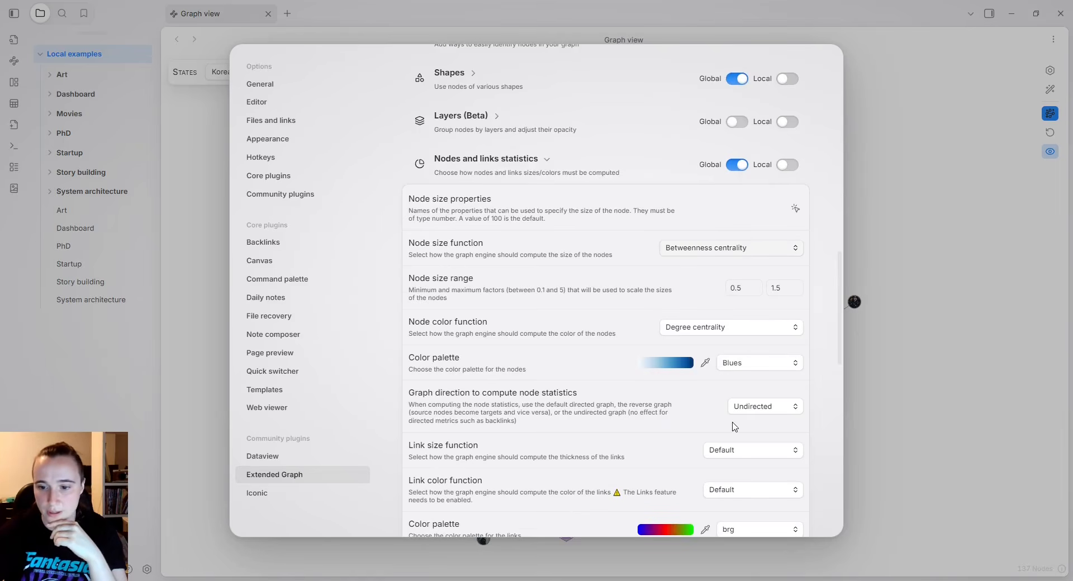
{"action": "left_click", "coordinate": [736, 424]}
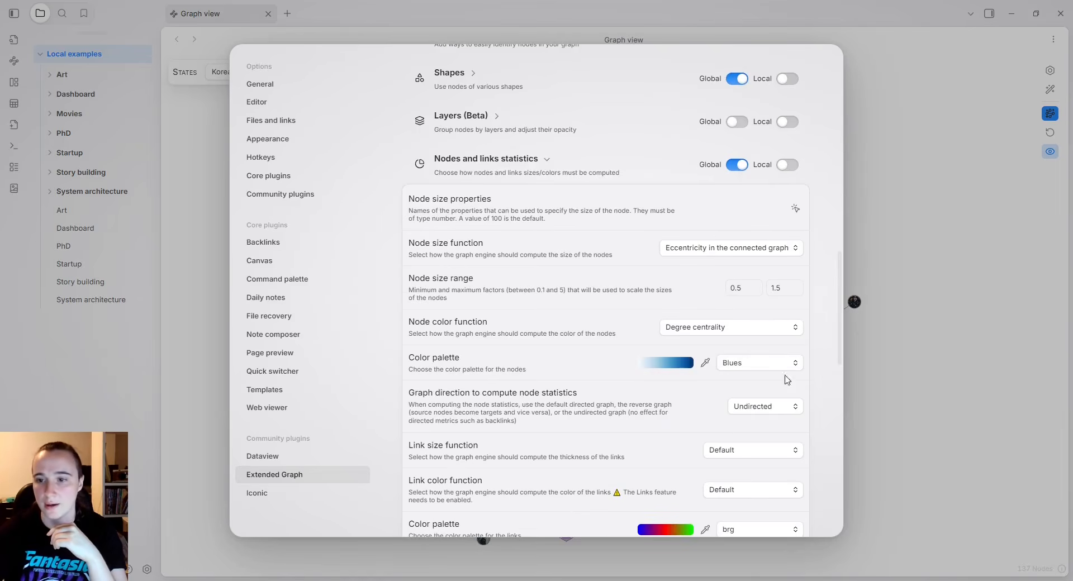
{"action": "left_click", "coordinate": [925, 188]}
{"action": "left_click", "coordinate": [1049, 132]}
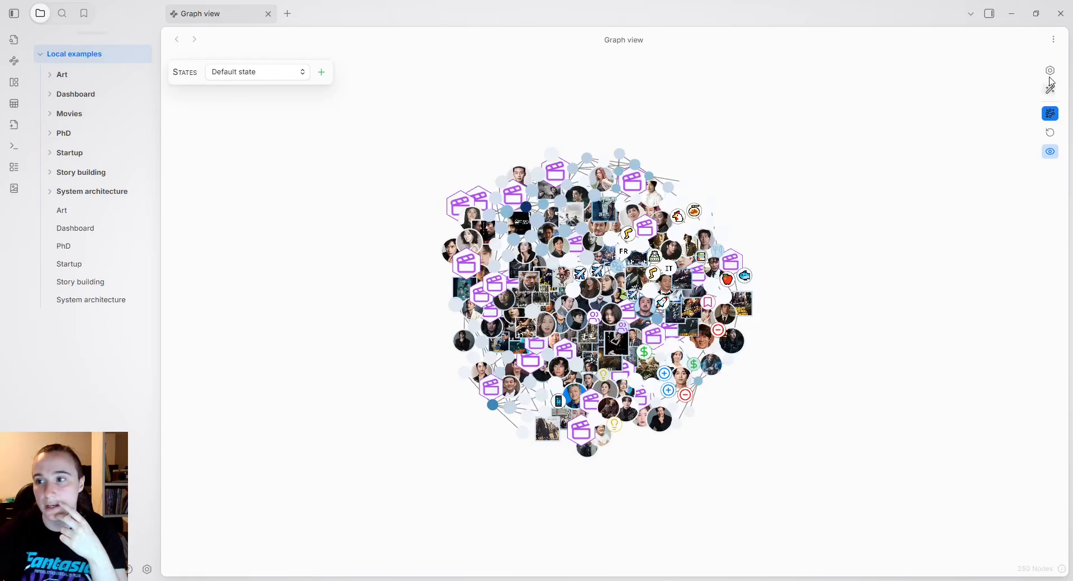
Filter the graph to the Local examples/Movies path, removing the leading minus from the query, and close the graph controls.
{"action": "left_click", "coordinate": [1050, 70]}
{"action": "left_click", "coordinate": [997, 93]}
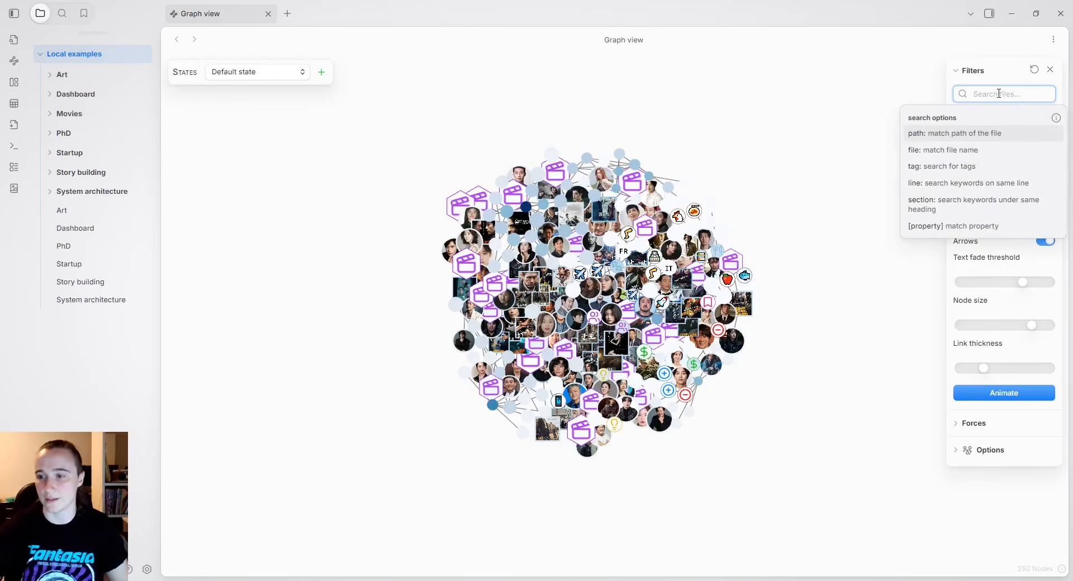
{"action": "type", "text": "-"}
{"action": "left_click", "coordinate": [974, 137]}
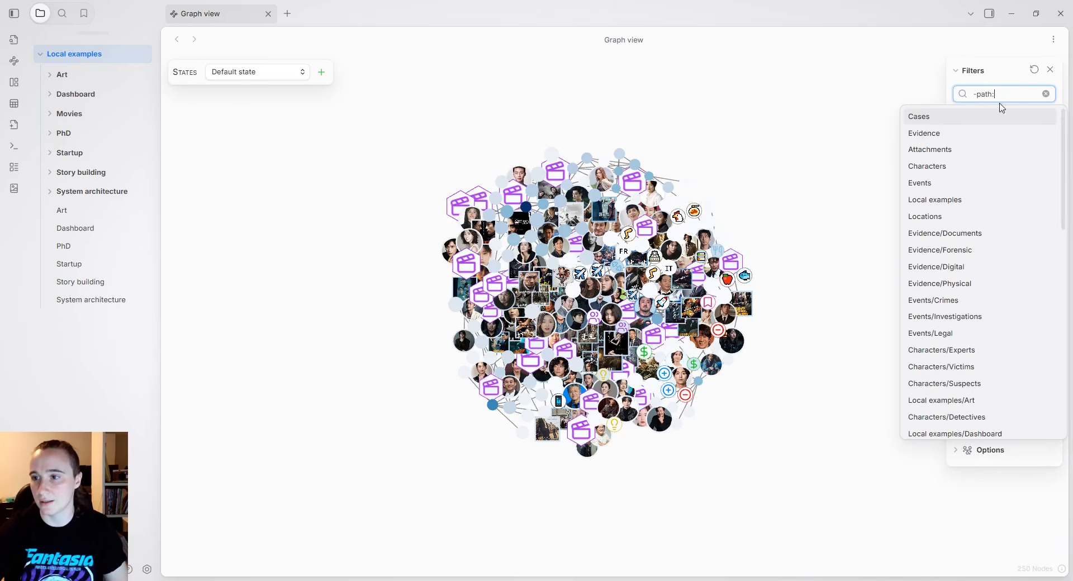
{"action": "type", "text": "movie"}
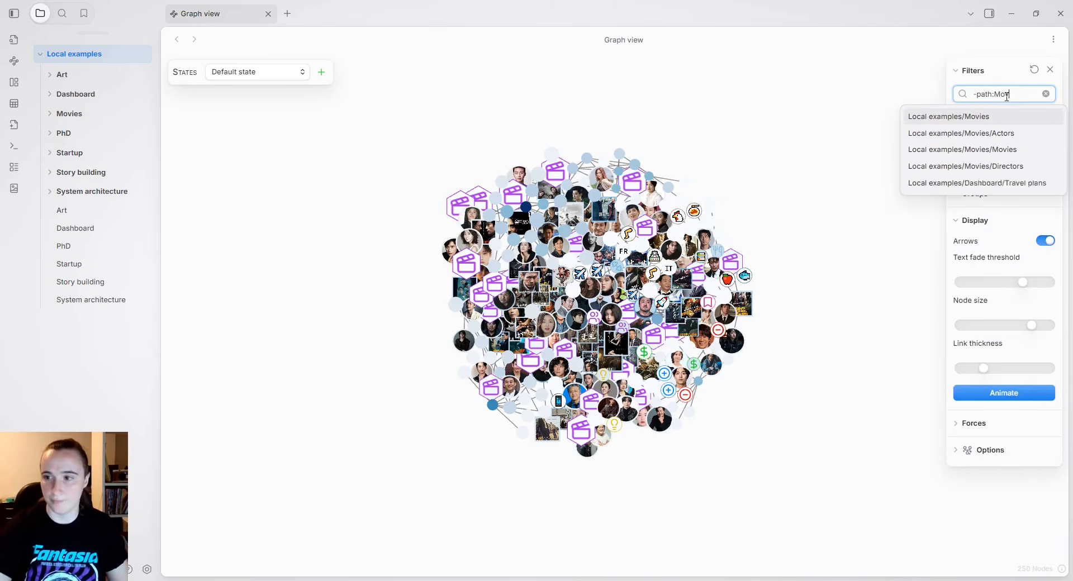
{"action": "left_click", "coordinate": [992, 119]}
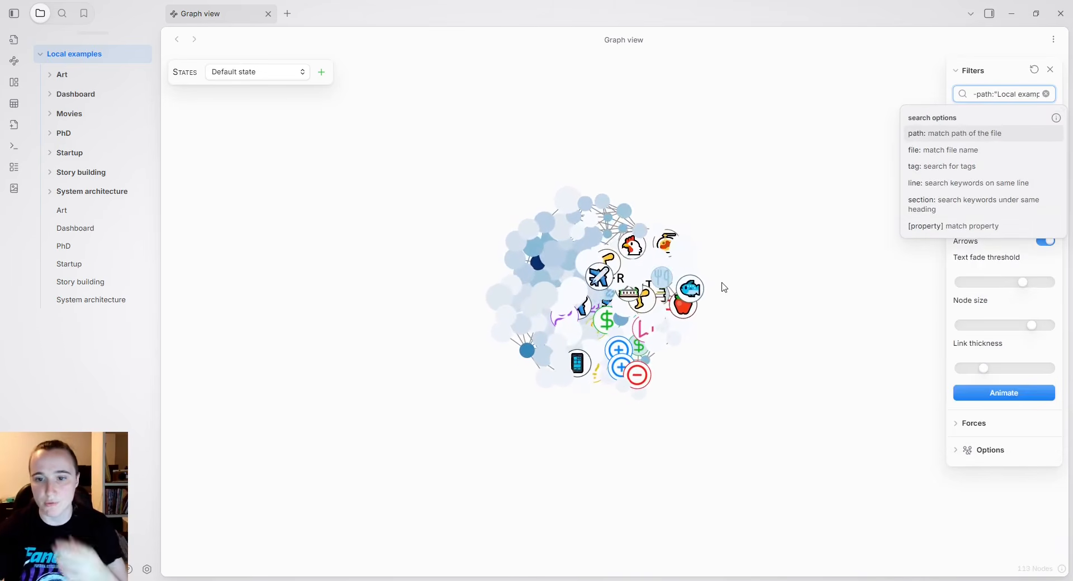
{"action": "left_click", "coordinate": [979, 93]}
{"action": "key", "text": "BackSpace"}
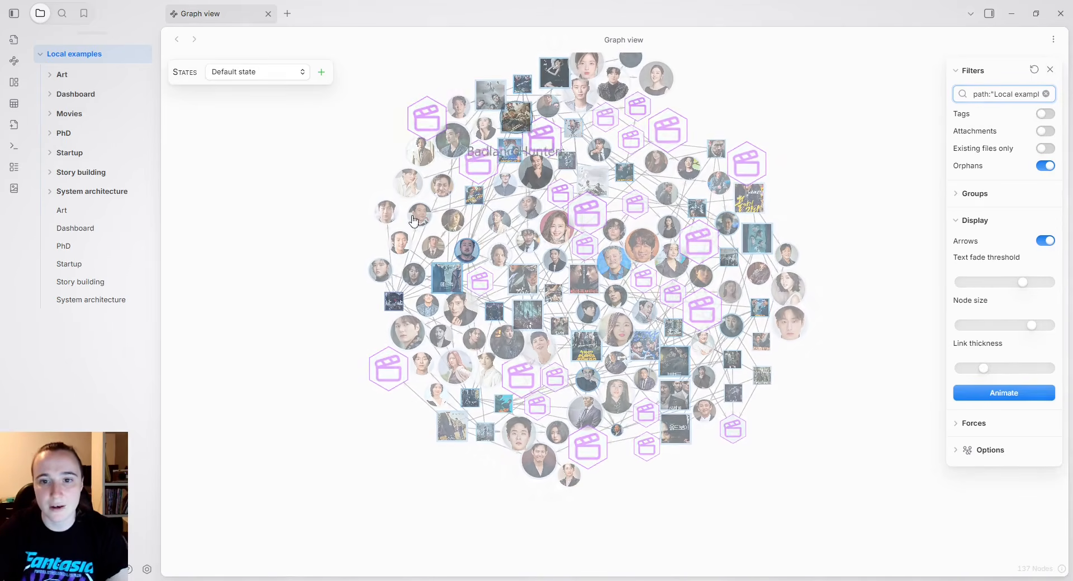
{"action": "left_click_drag", "start_coordinate": [328, 232], "coordinate": [301, 284]}
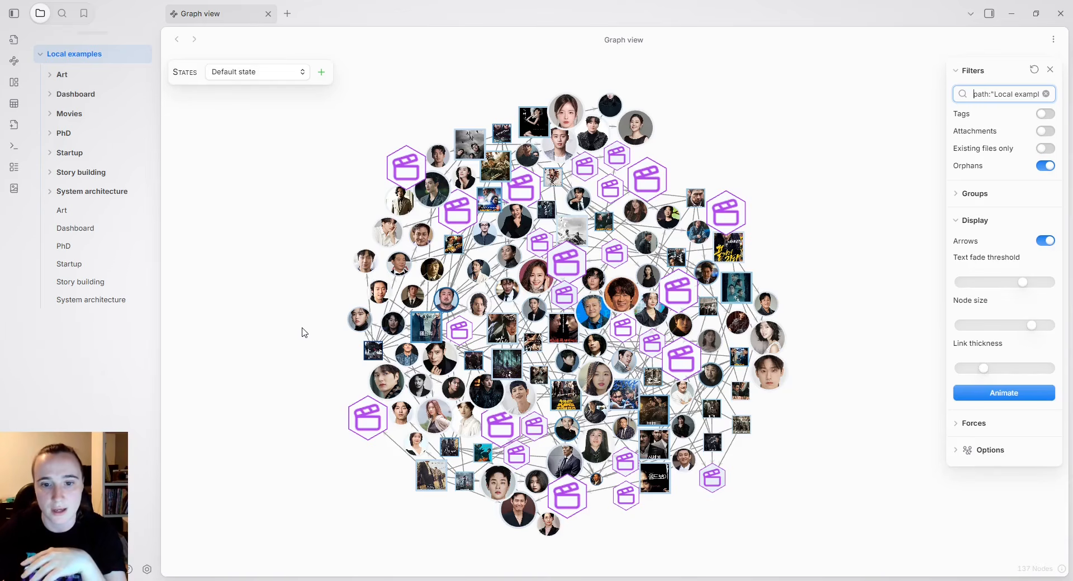
{"action": "scroll", "coordinate": [327, 347], "scroll_direction": "up", "scroll_amount": 3}
{"action": "left_click_drag", "start_coordinate": [468, 331], "coordinate": [470, 298]}
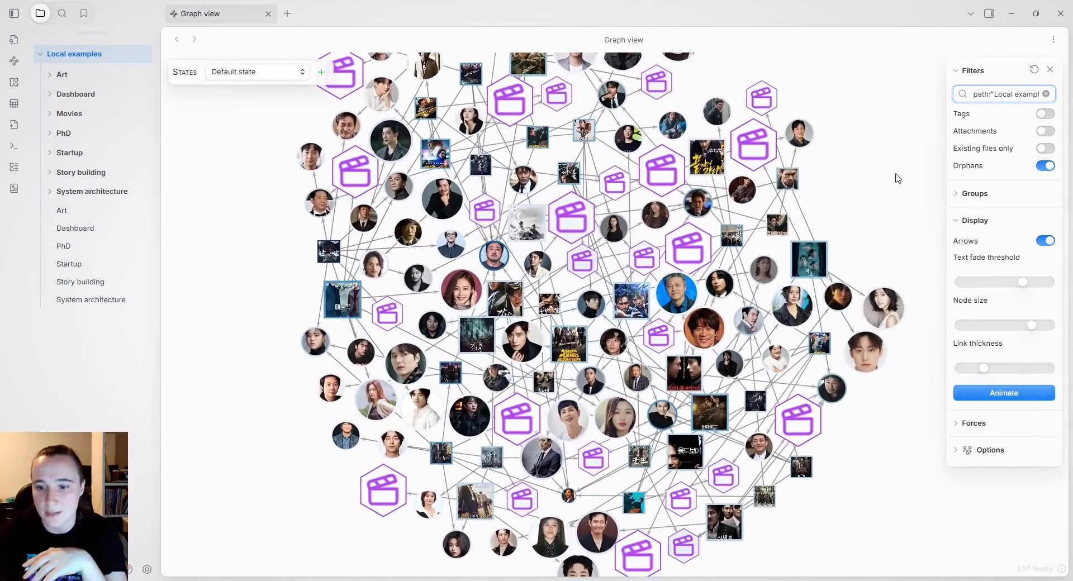
{"action": "left_click", "coordinate": [1049, 69]}
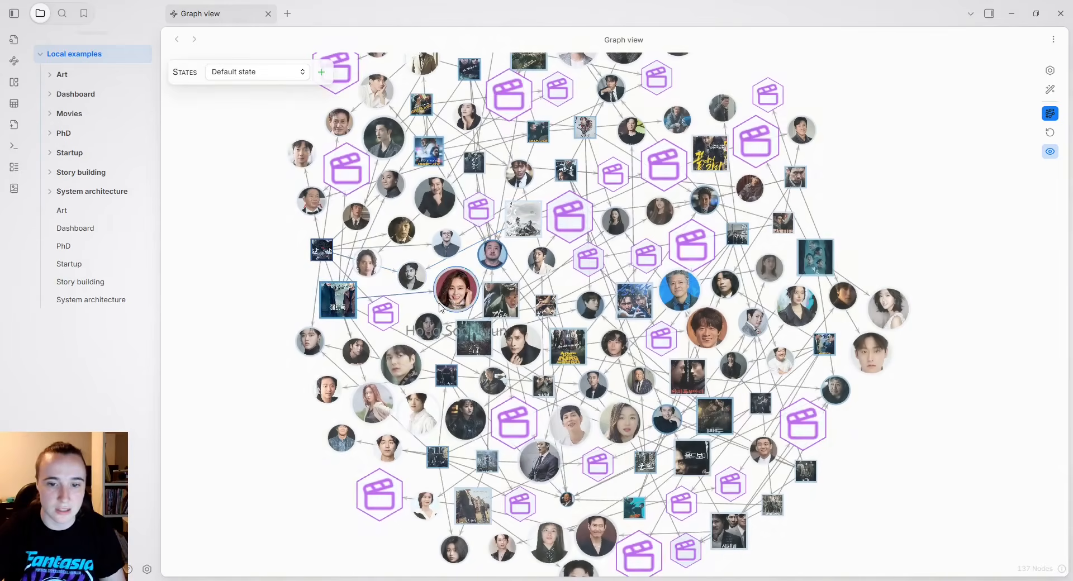
Set the node size function to Closeness centrality in Nodes and links statistics, close the settings and reset the graph view.
{"action": "left_click", "coordinate": [147, 569]}
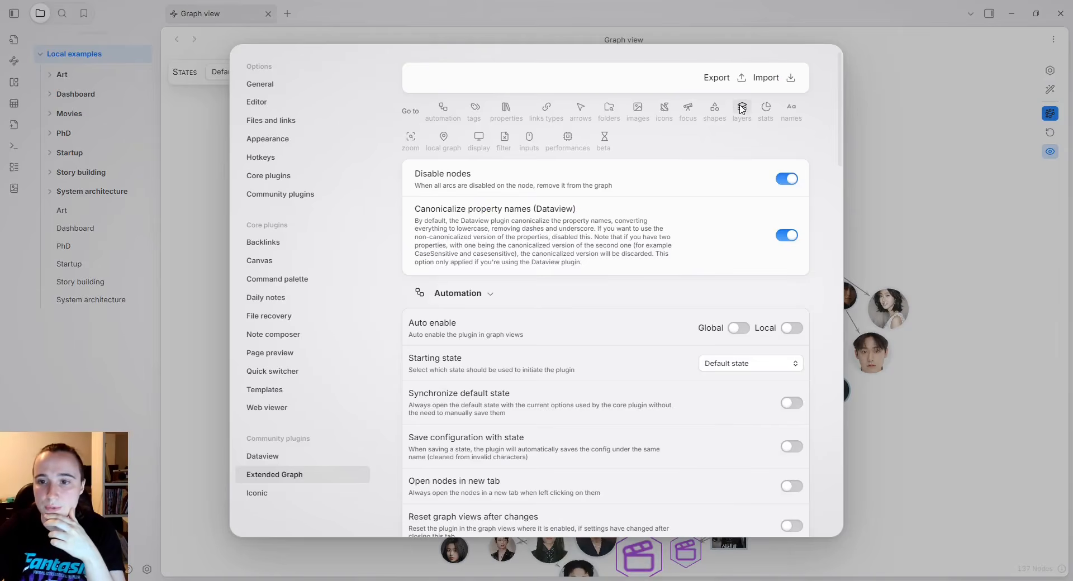
{"action": "left_click", "coordinate": [765, 108]}
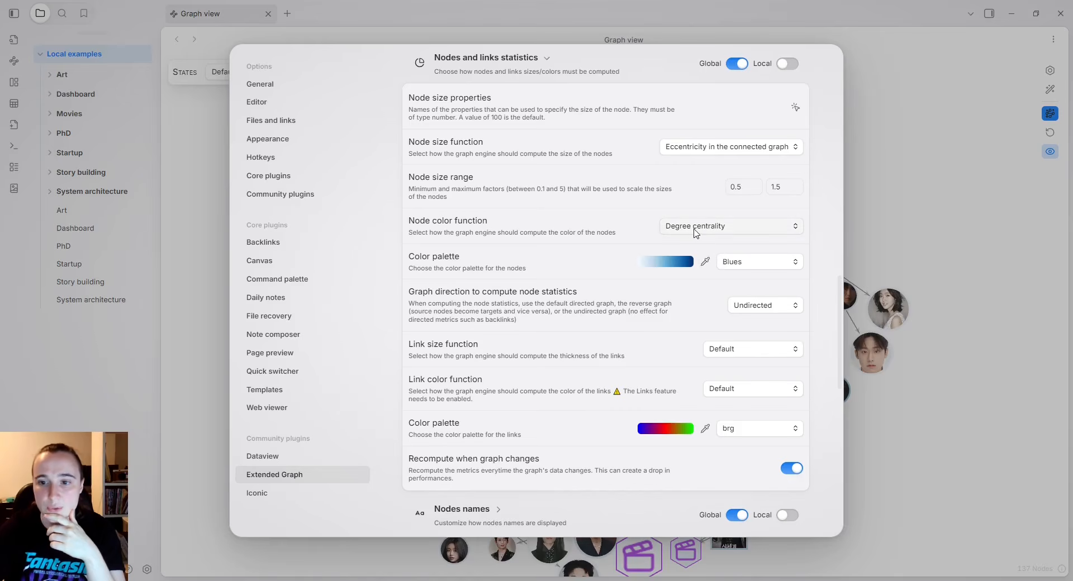
{"action": "left_click", "coordinate": [707, 352]}
{"action": "left_click", "coordinate": [961, 147]}
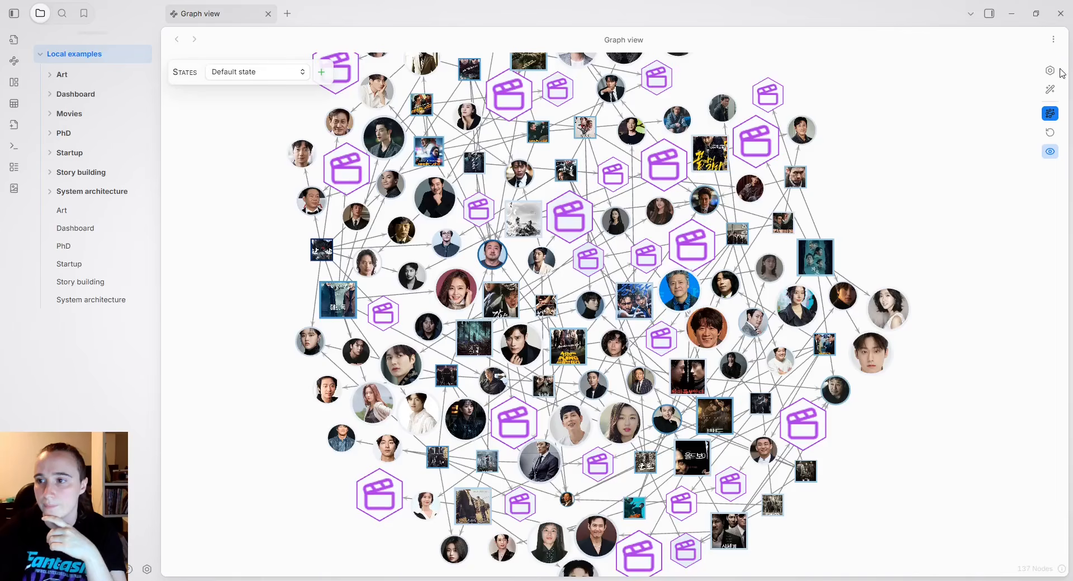
{"action": "left_click", "coordinate": [1049, 133]}
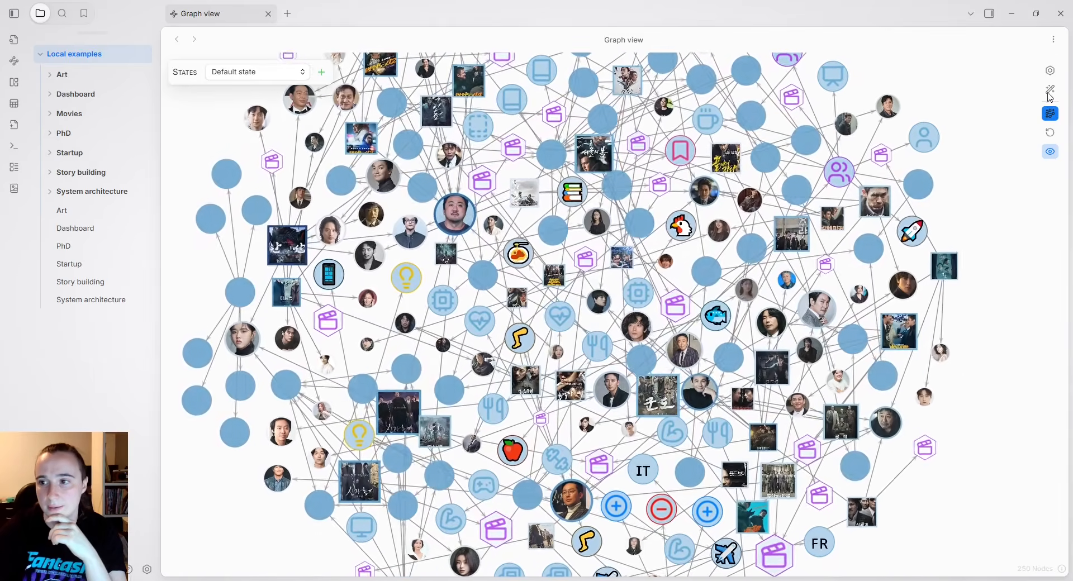
Apply the path filter for Local examples/Movies again in the reset graph's Filters section.
{"action": "left_click", "coordinate": [1049, 70]}
{"action": "left_click", "coordinate": [996, 97]}
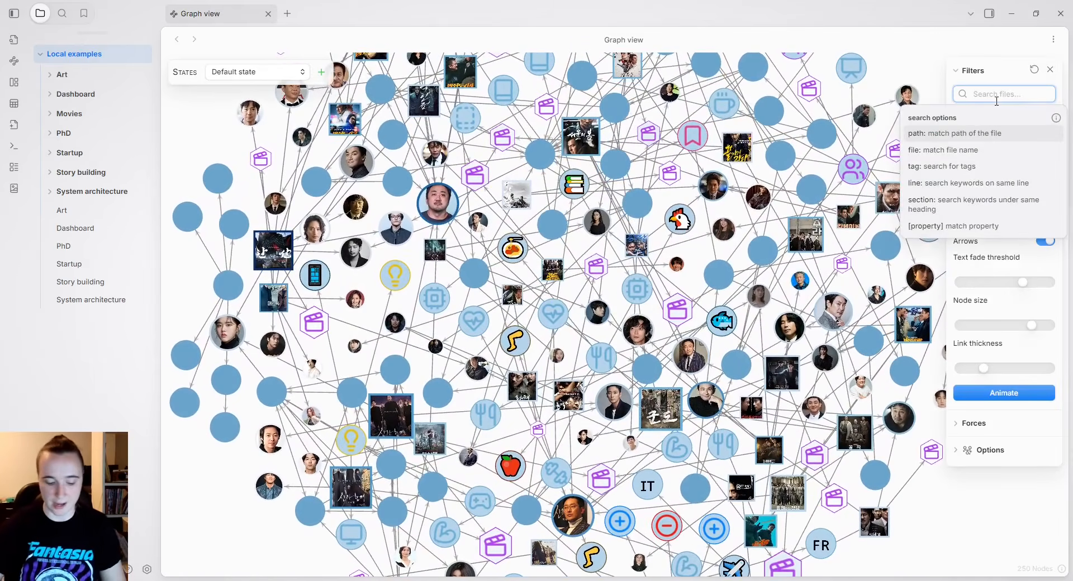
{"action": "key", "text": "Return"}
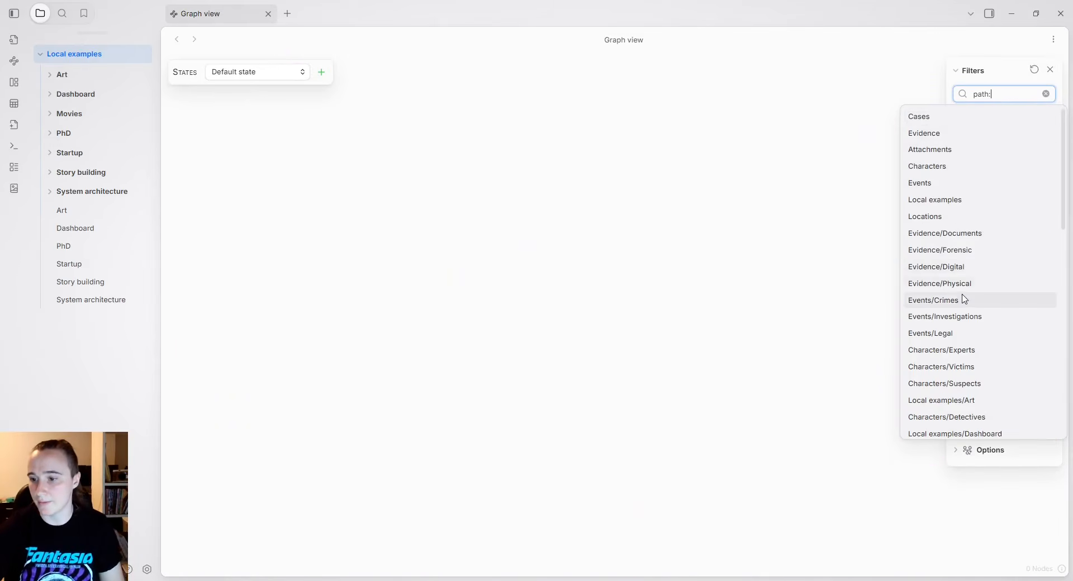
{"action": "type", "text": "Movi"}
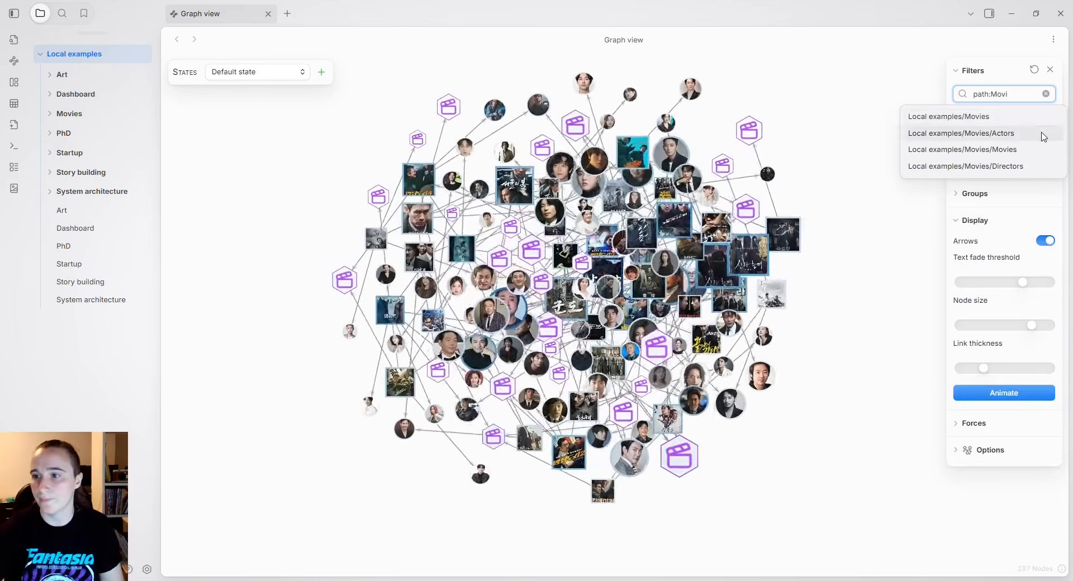
{"action": "left_click", "coordinate": [1015, 118]}
{"action": "left_click", "coordinate": [1005, 77]}
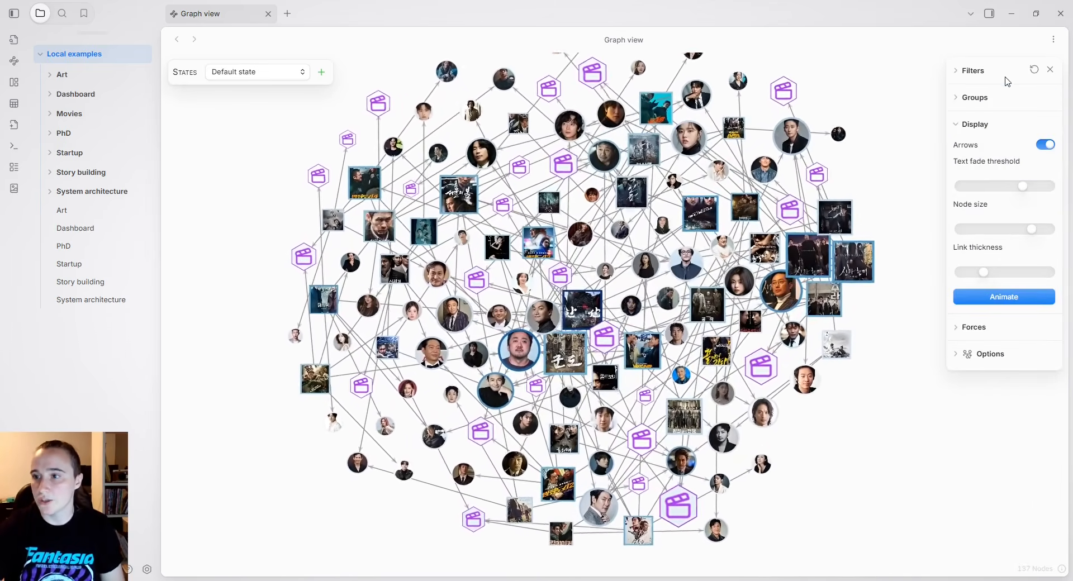
{"action": "left_click", "coordinate": [1003, 75]}
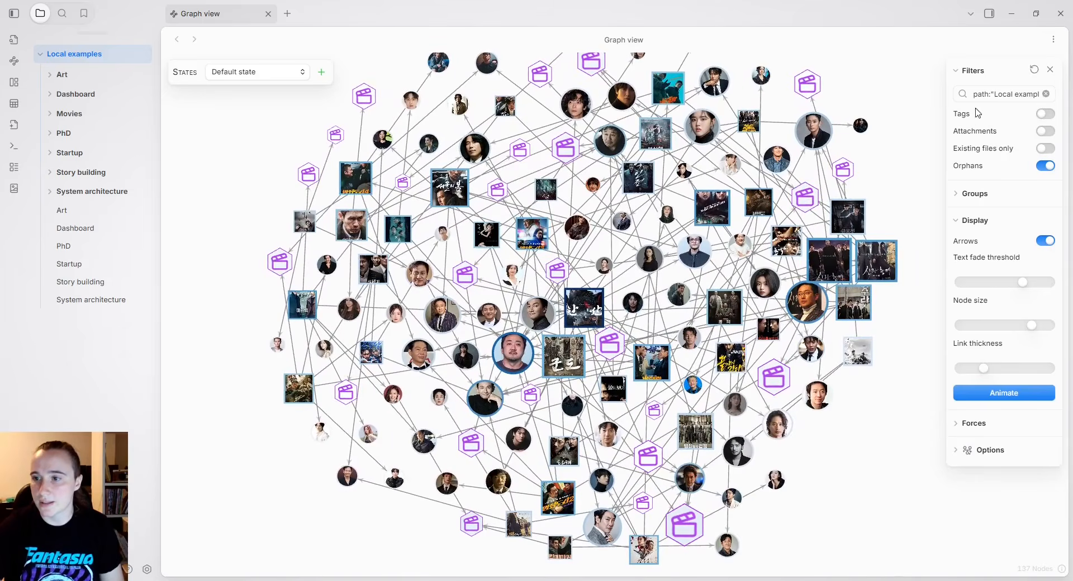
Collapse the Display section, expand Options to review the save and reload actions, and close the graph controls.
{"action": "left_click", "coordinate": [985, 222]}
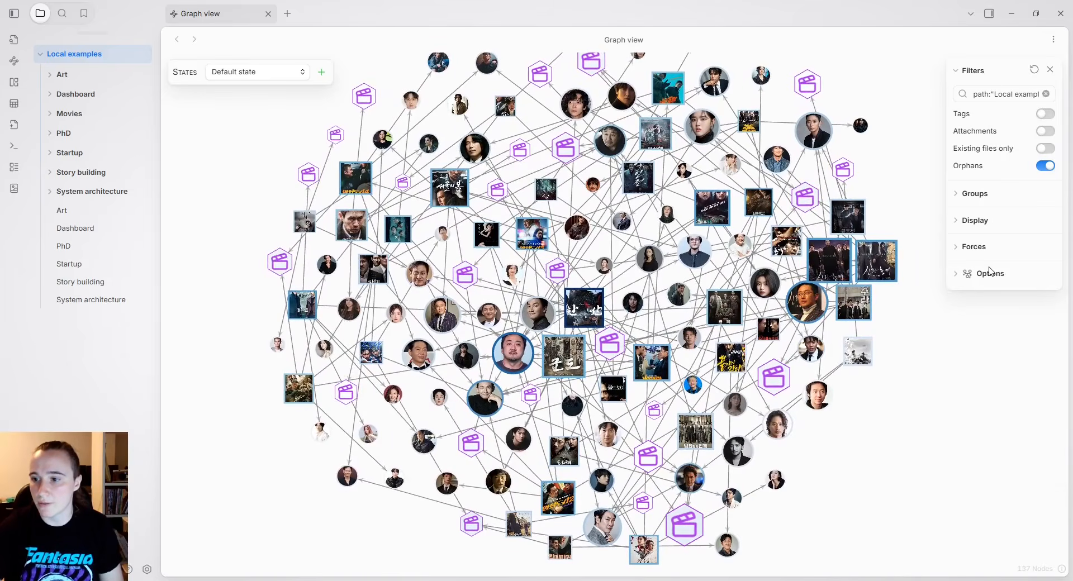
{"action": "left_click", "coordinate": [990, 272]}
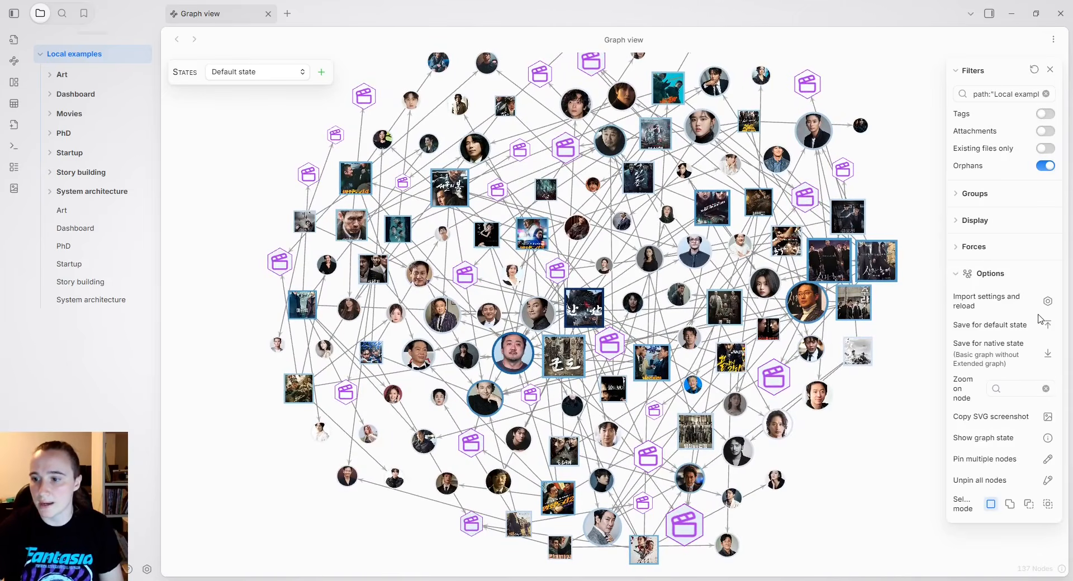
{"action": "left_click", "coordinate": [1049, 69]}
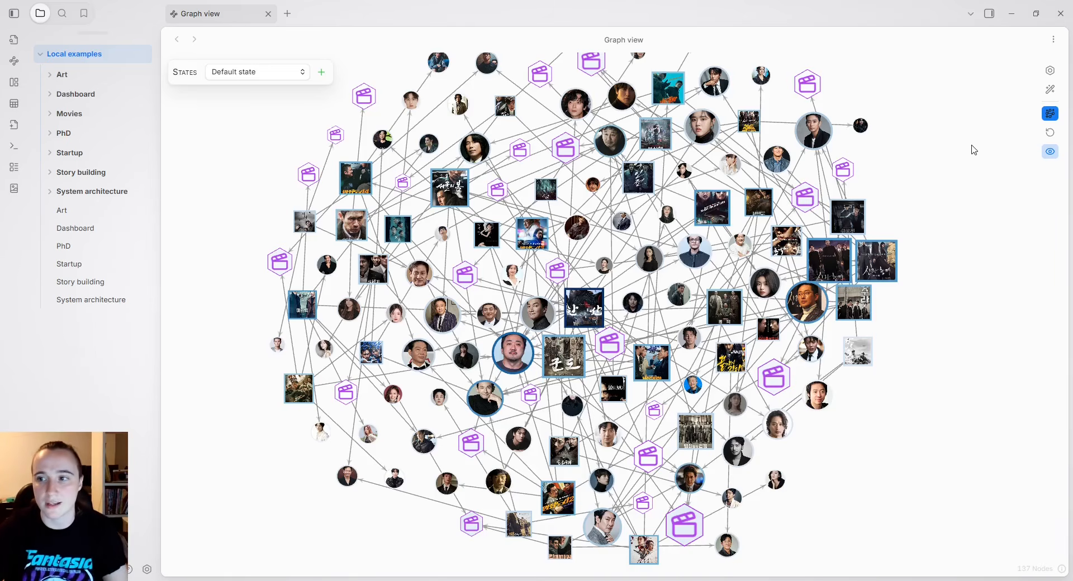
Disable Extended Graph in the graph view and enable it again.
{"action": "left_click_drag", "start_coordinate": [818, 134], "coordinate": [854, 138]}
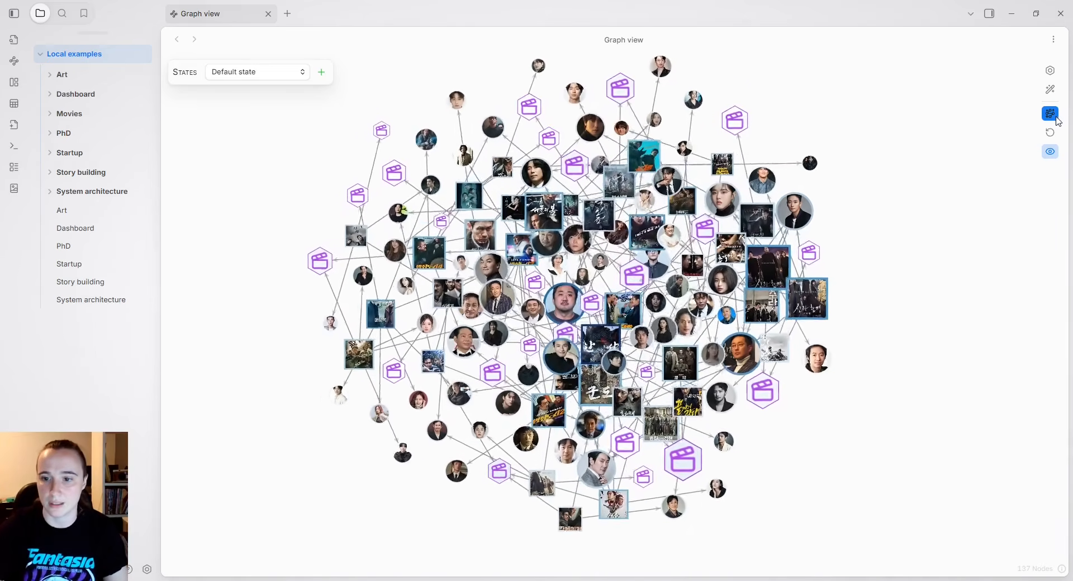
{"action": "left_click", "coordinate": [1051, 115]}
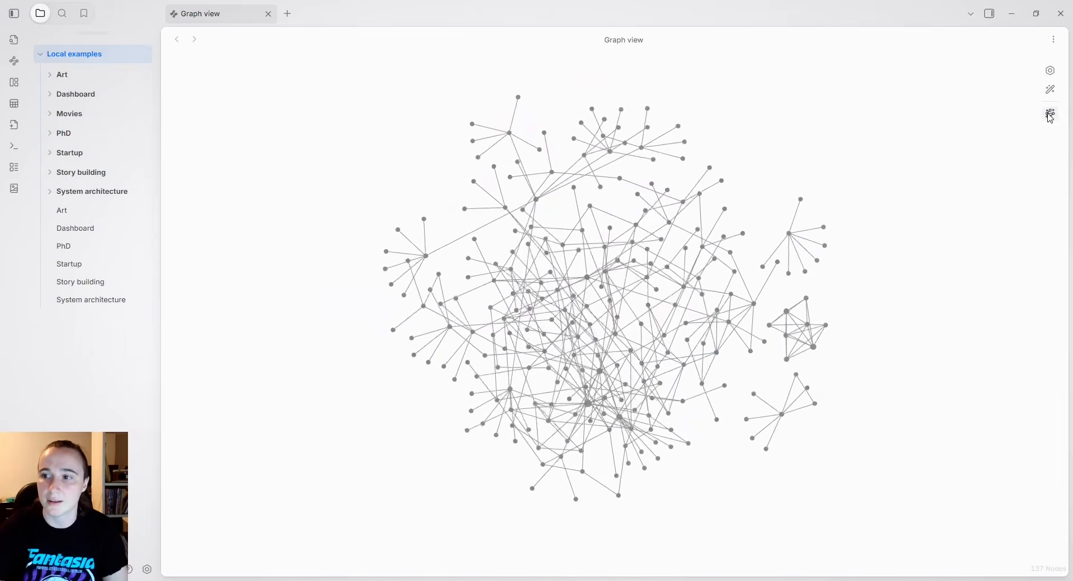
{"action": "left_click", "coordinate": [1050, 115]}
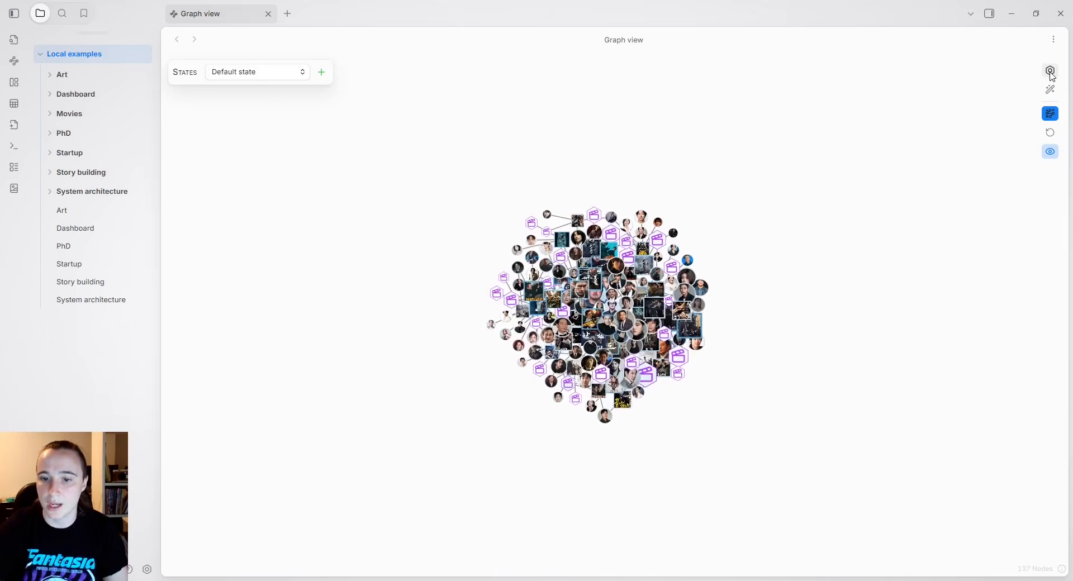
Check the path query in the Filters section, close the graph controls and examine the node sizes in the movies graph.
{"action": "left_click", "coordinate": [1050, 73]}
{"action": "left_click_drag", "start_coordinate": [991, 94], "coordinate": [886, 85]}
{"action": "left_click", "coordinate": [1015, 94]}
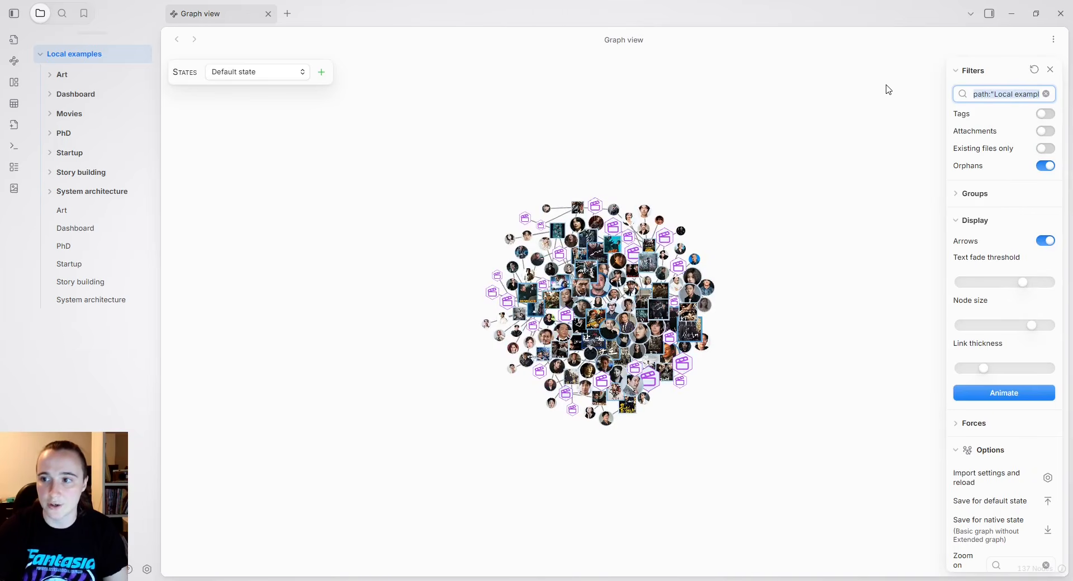
{"action": "scroll", "coordinate": [635, 349], "scroll_direction": "up", "scroll_amount": 1}
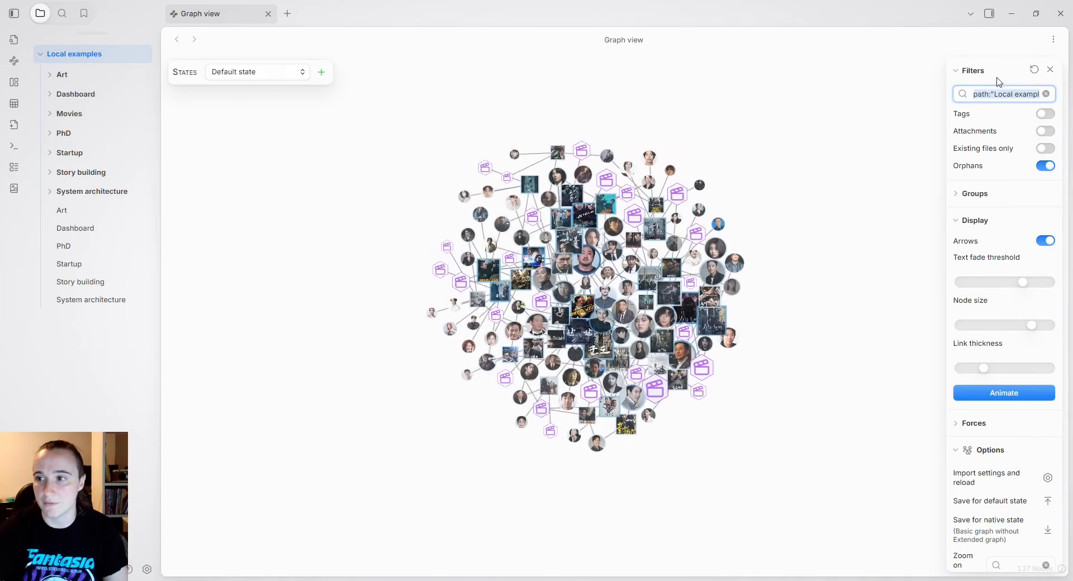
{"action": "left_click", "coordinate": [1050, 69]}
{"action": "scroll", "coordinate": [599, 283], "scroll_direction": "up", "scroll_amount": 3}
{"action": "left_click_drag", "start_coordinate": [614, 249], "coordinate": [728, 278]}
{"action": "left_click_drag", "start_coordinate": [913, 263], "coordinate": [865, 216]}
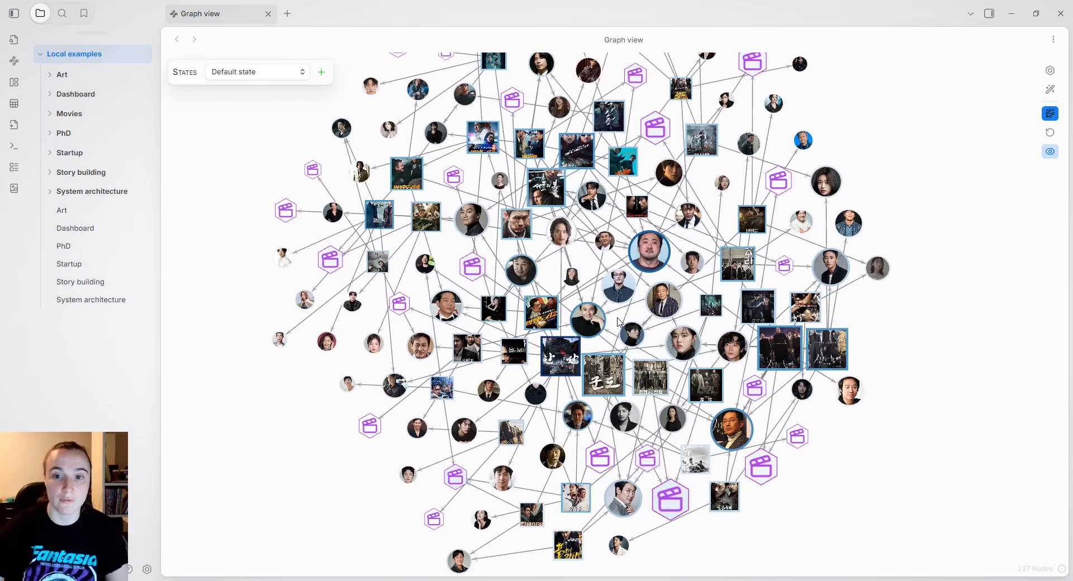
Set the node size function to Topological propagation in the Nodes and links statistics settings.
{"action": "left_click", "coordinate": [147, 569]}
{"action": "scroll", "coordinate": [544, 311], "scroll_direction": "down", "scroll_amount": 15}
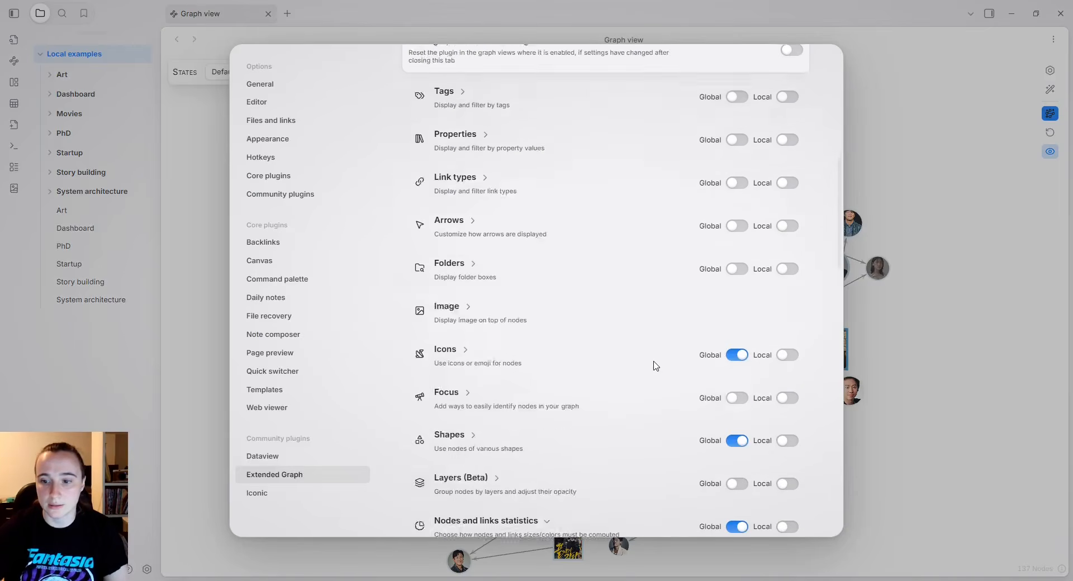
{"action": "scroll", "coordinate": [656, 366], "scroll_direction": "down", "scroll_amount": 5}
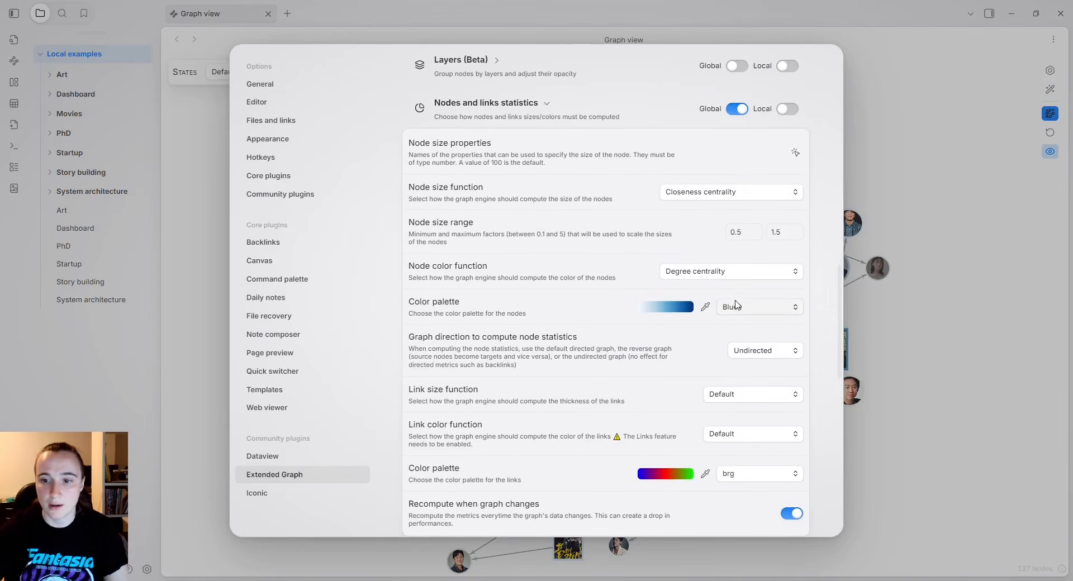
{"action": "left_click", "coordinate": [726, 198]}
{"action": "left_click", "coordinate": [729, 467]}
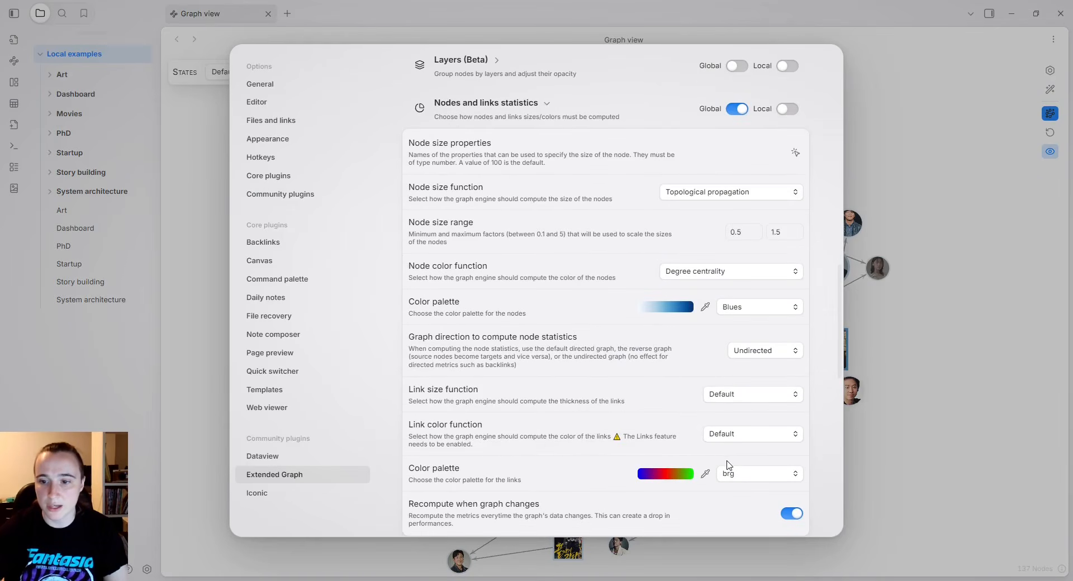
Set the graph direction for computing node statistics to Default directed, close the settings and reset the graph view.
{"action": "left_click", "coordinate": [757, 353]}
{"action": "left_click", "coordinate": [757, 364]}
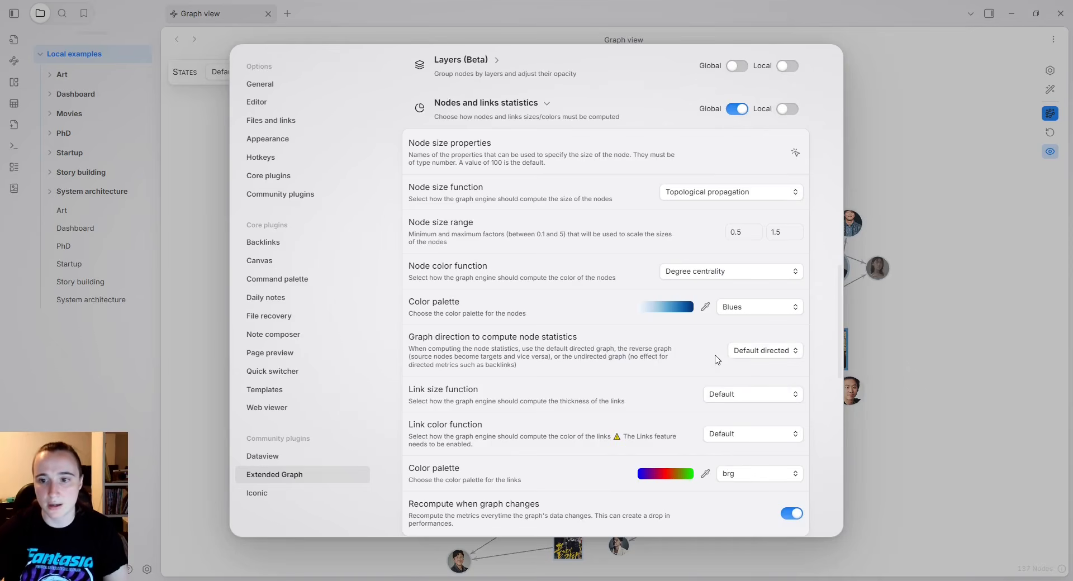
{"action": "left_click", "coordinate": [1014, 215]}
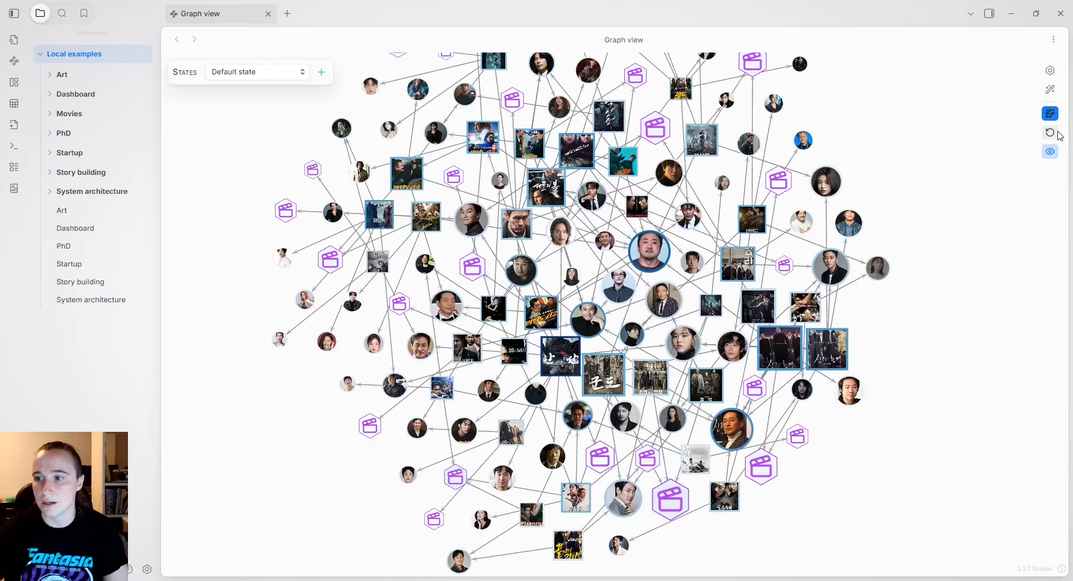
{"action": "left_click", "coordinate": [1054, 133]}
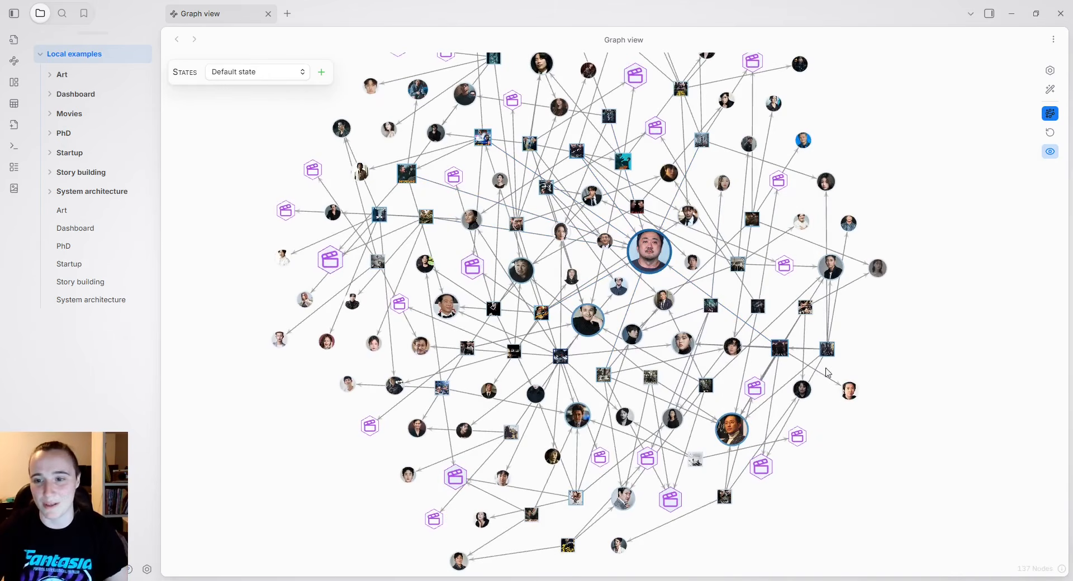
Add node-size as a node size property in the Nodes and links statistics settings and close the settings.
{"action": "scroll", "coordinate": [641, 308], "scroll_direction": "down", "scroll_amount": 2}
{"action": "scroll", "coordinate": [642, 312], "scroll_direction": "up", "scroll_amount": 1}
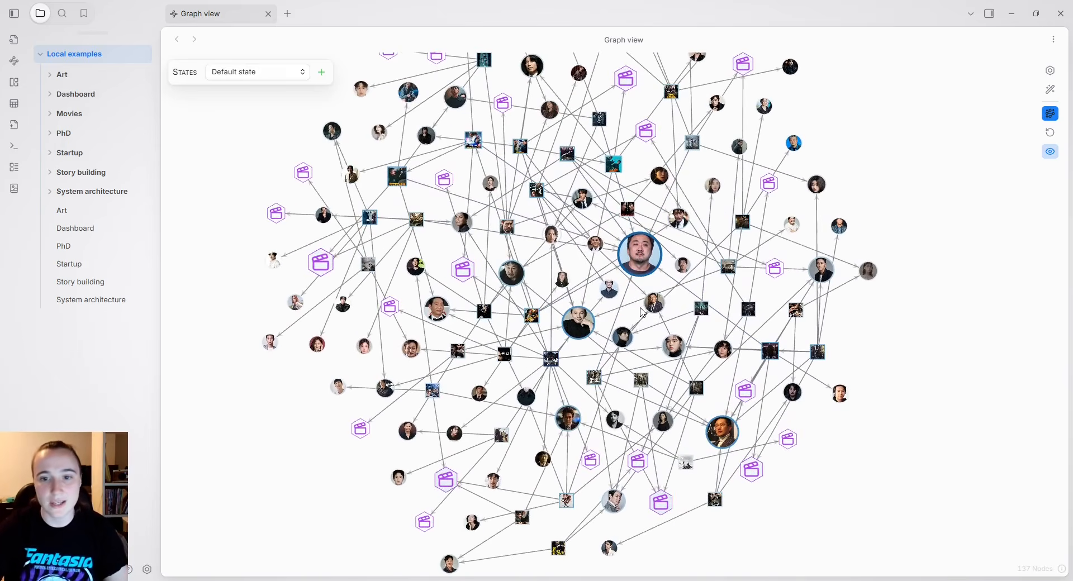
{"action": "left_click", "coordinate": [147, 569]}
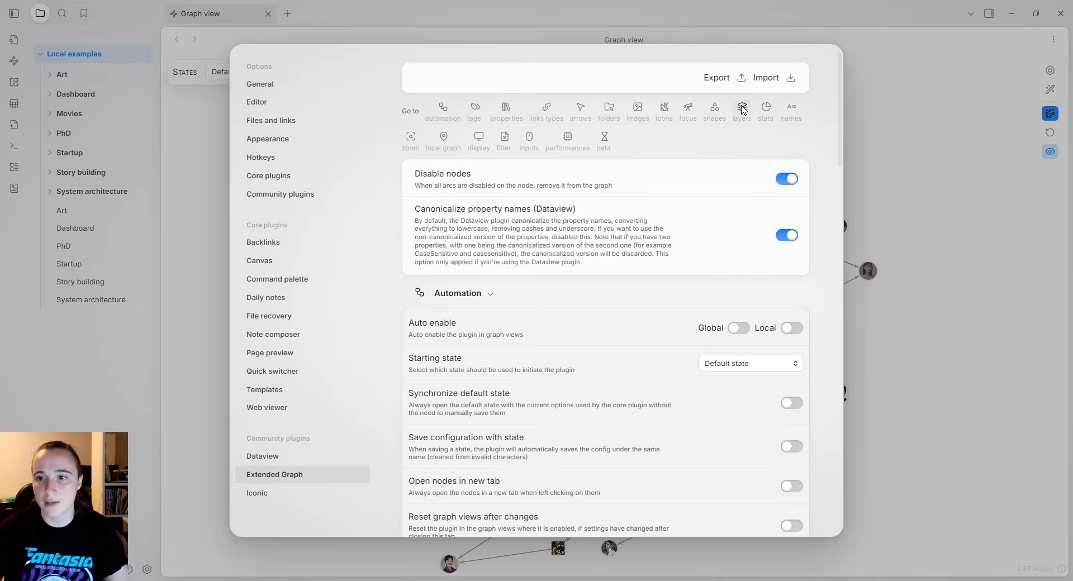
{"action": "left_click", "coordinate": [764, 109]}
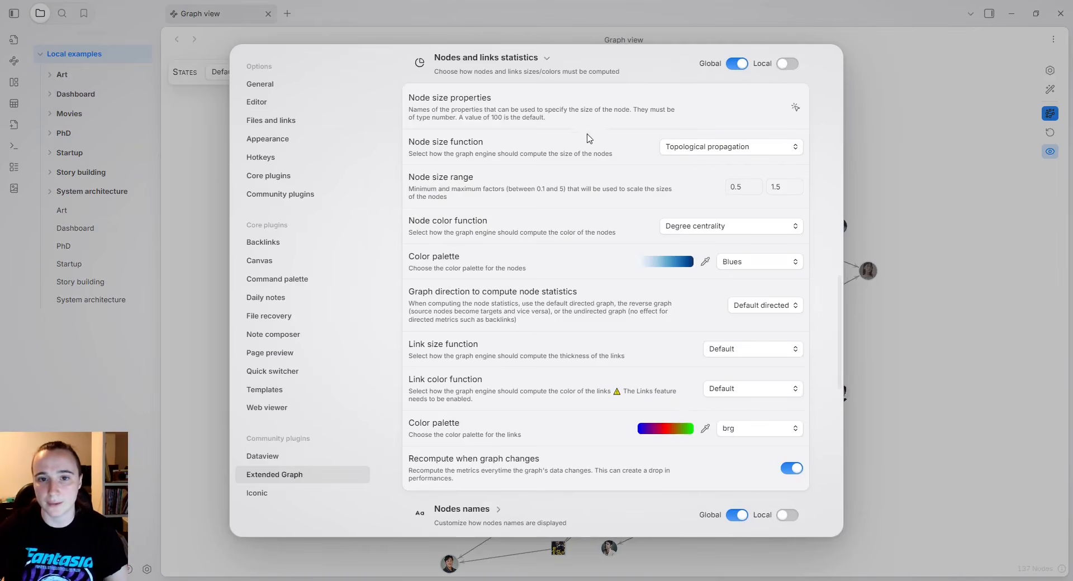
{"action": "left_click", "coordinate": [795, 107]}
{"action": "left_click", "coordinate": [498, 314]}
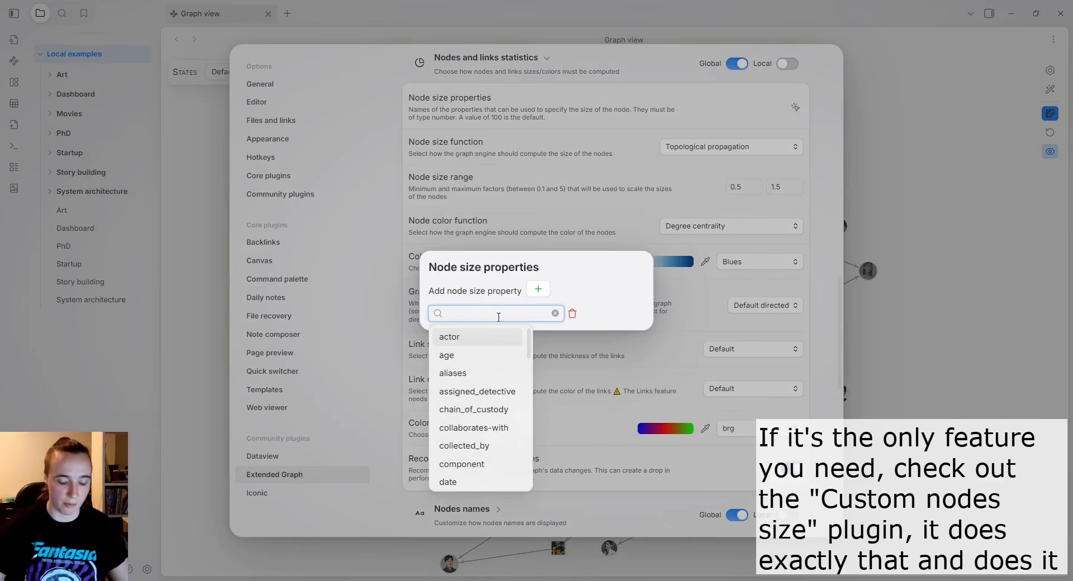
{"action": "type", "text": "no"}
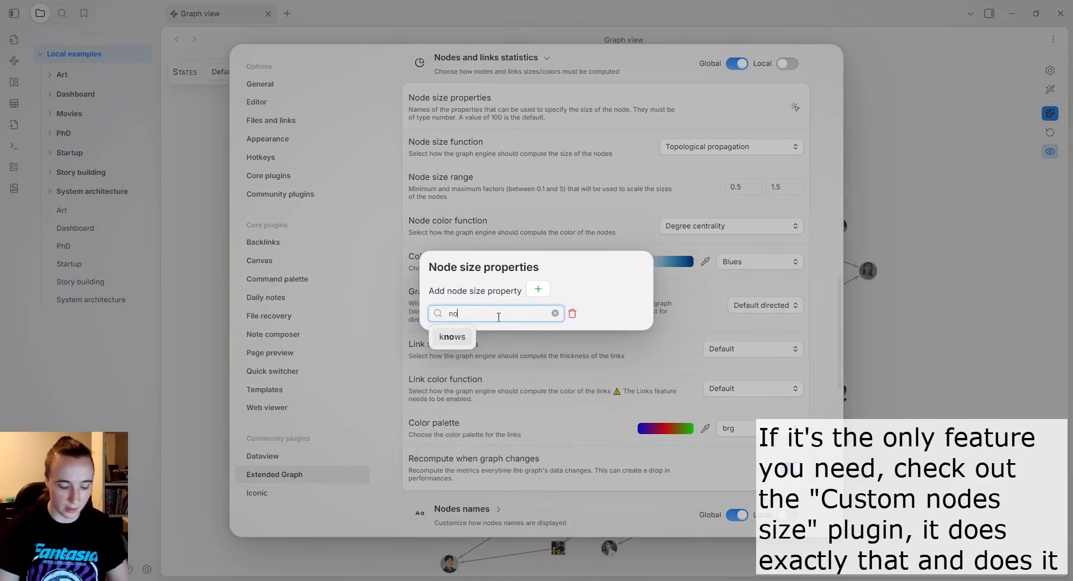
{"action": "type", "text": "ee-size"}
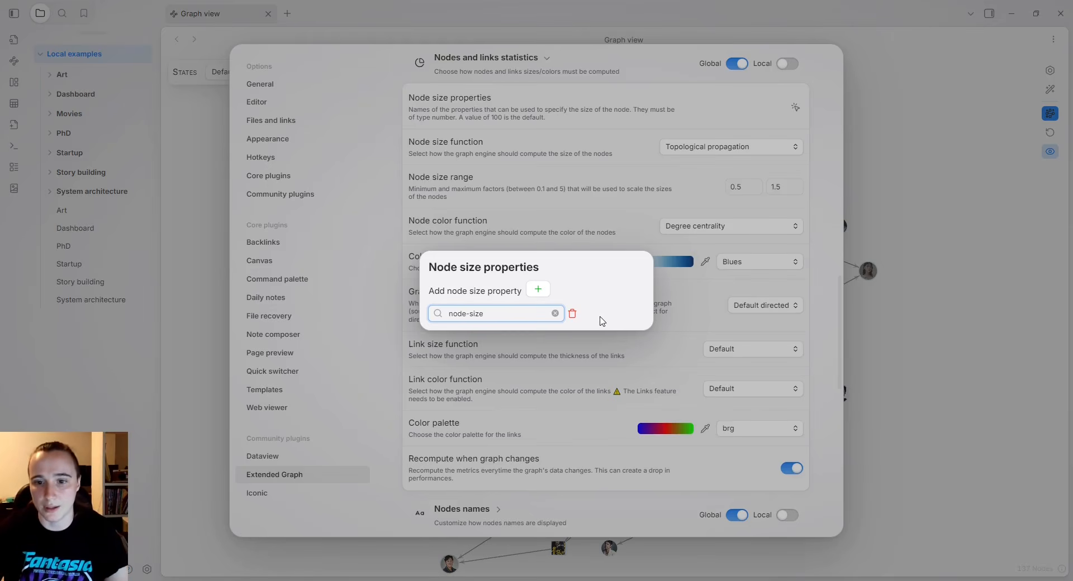
{"action": "left_click", "coordinate": [581, 206]}
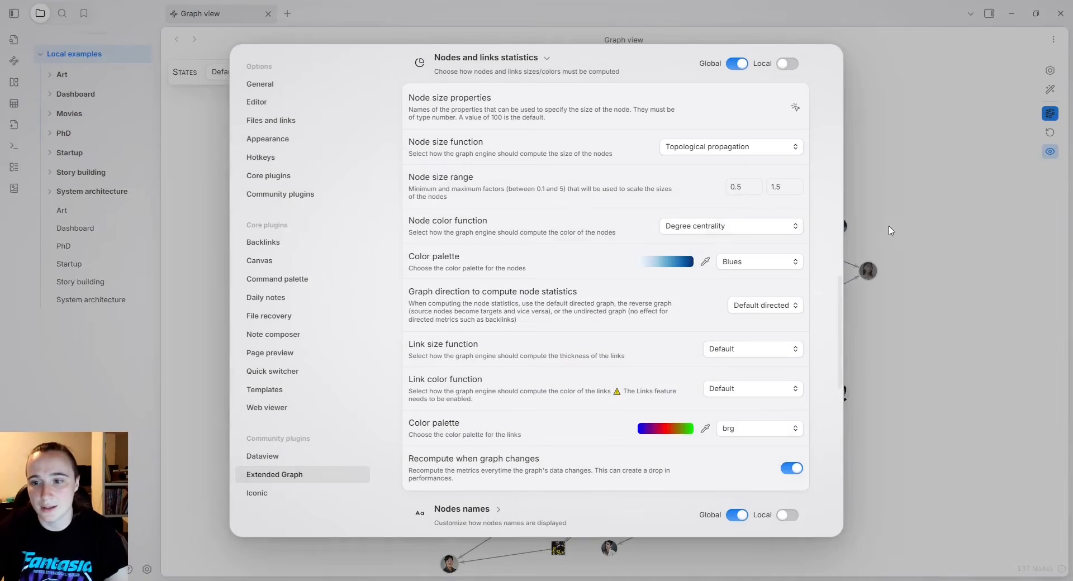
{"action": "left_click", "coordinate": [939, 210]}
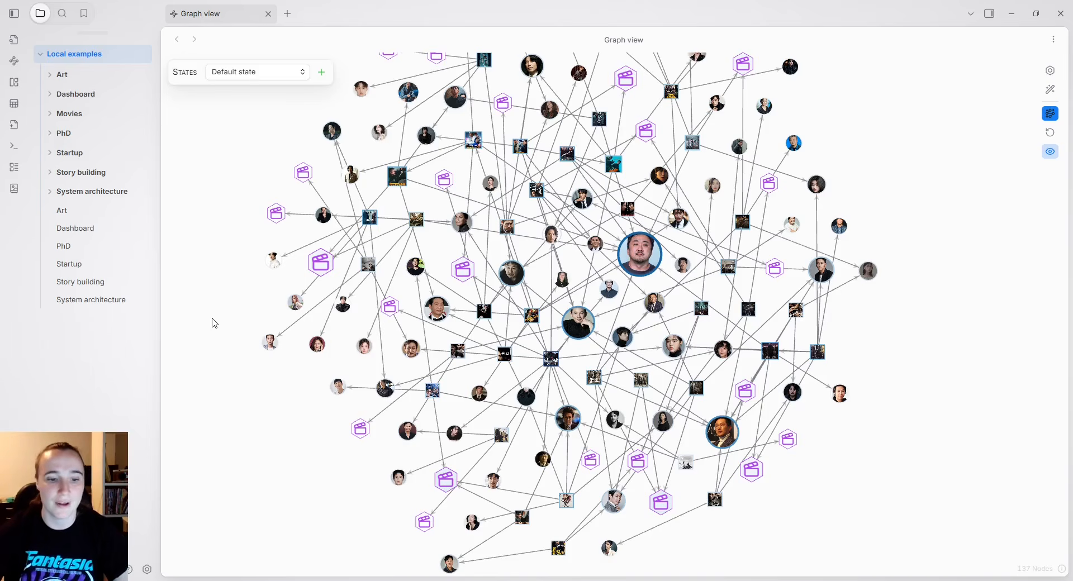
Enable the Folders feature for the global graph in the Extended Graph settings and close the settings.
{"action": "left_click", "coordinate": [146, 569]}
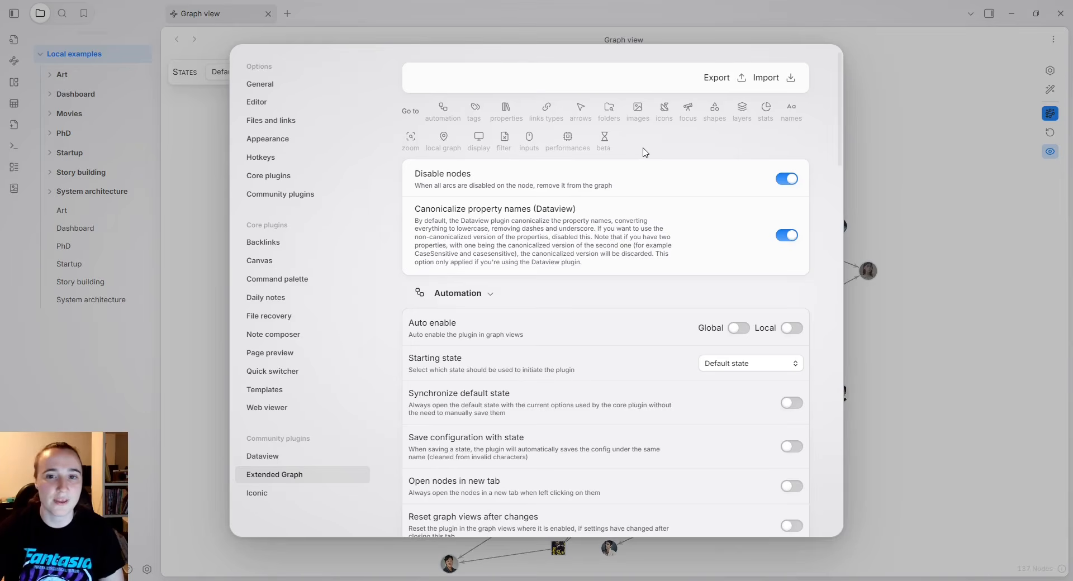
{"action": "left_click", "coordinate": [610, 111]}
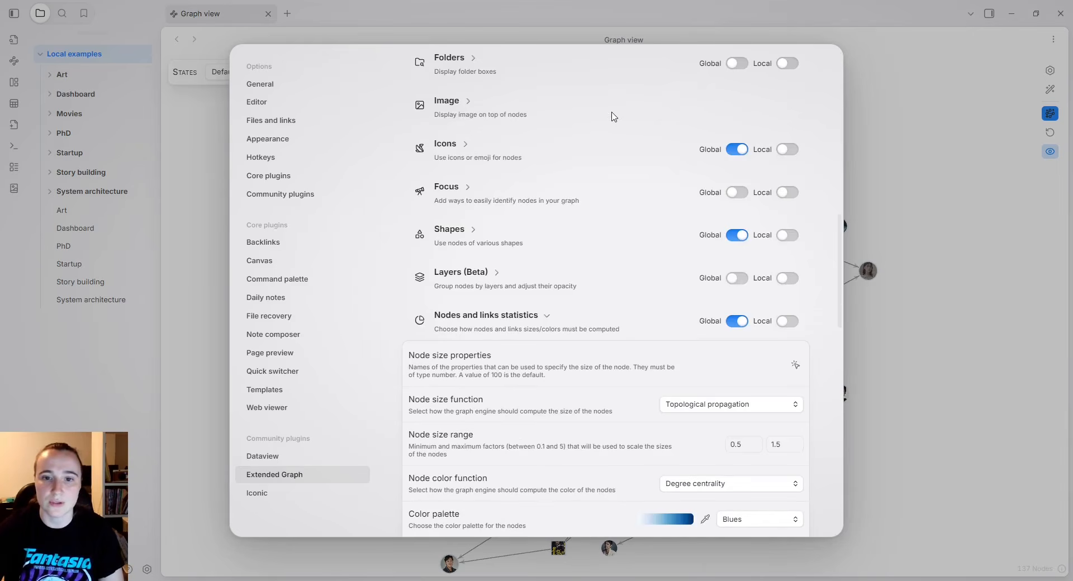
{"action": "scroll", "coordinate": [712, 148], "scroll_direction": "up", "scroll_amount": 1}
{"action": "left_click", "coordinate": [739, 121]}
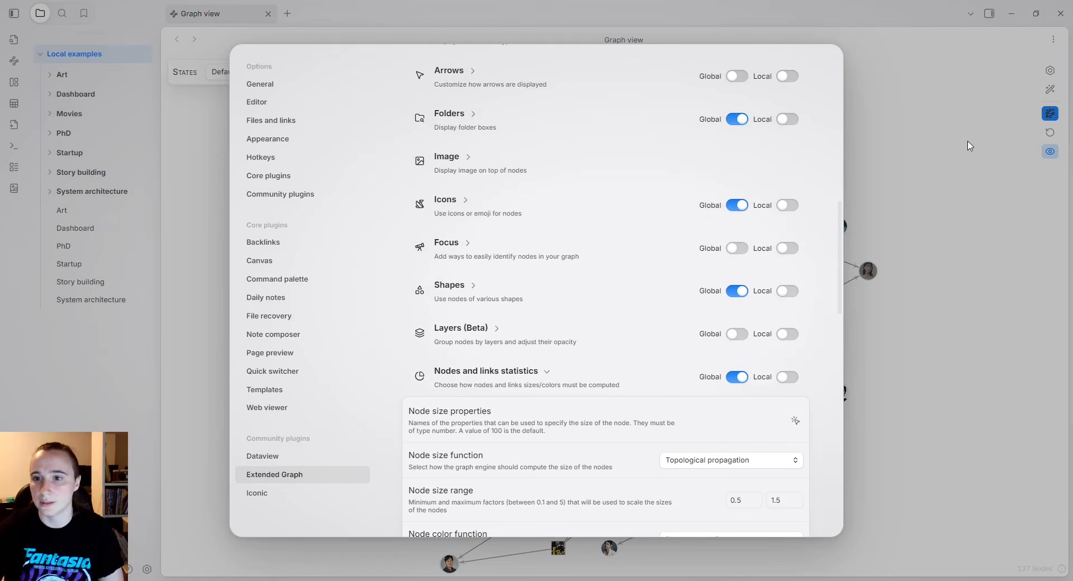
{"action": "left_click", "coordinate": [974, 161]}
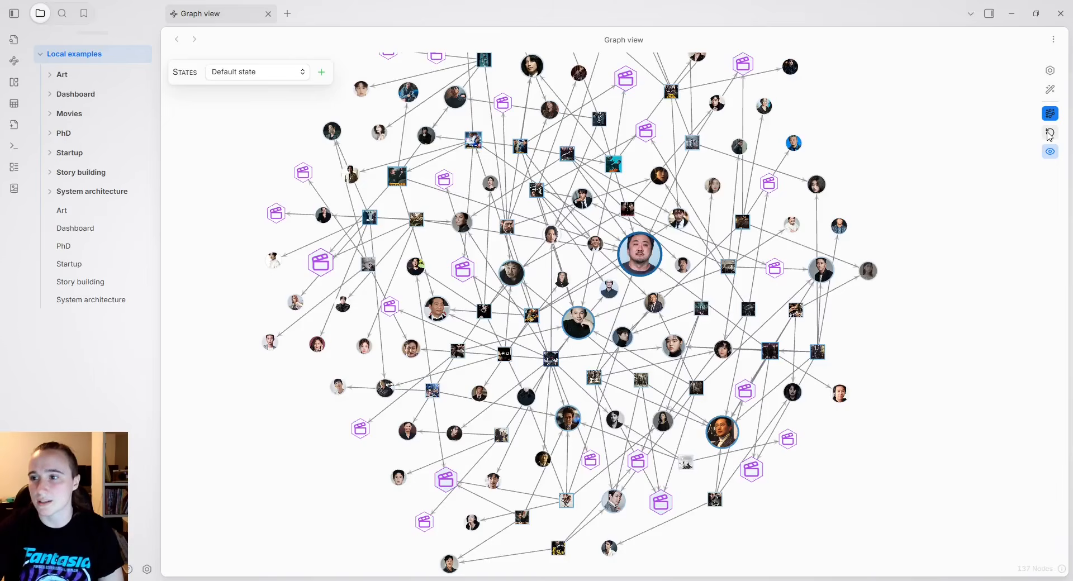
Collapse the Display and Options sections of the graph controls and show the boxes of all three Movies subfolders.
{"action": "left_click", "coordinate": [1049, 72]}
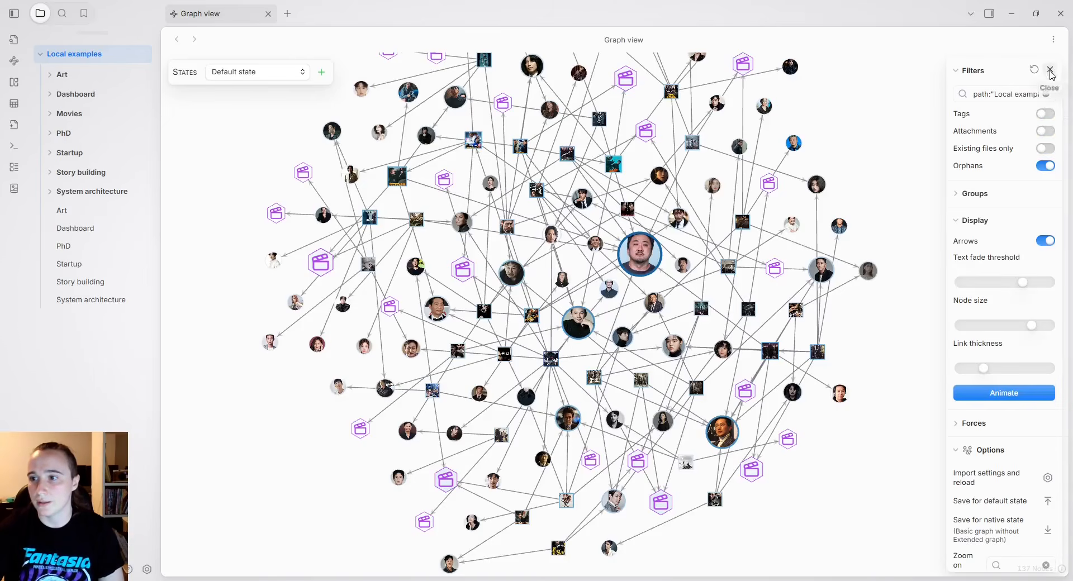
{"action": "left_click", "coordinate": [990, 222]}
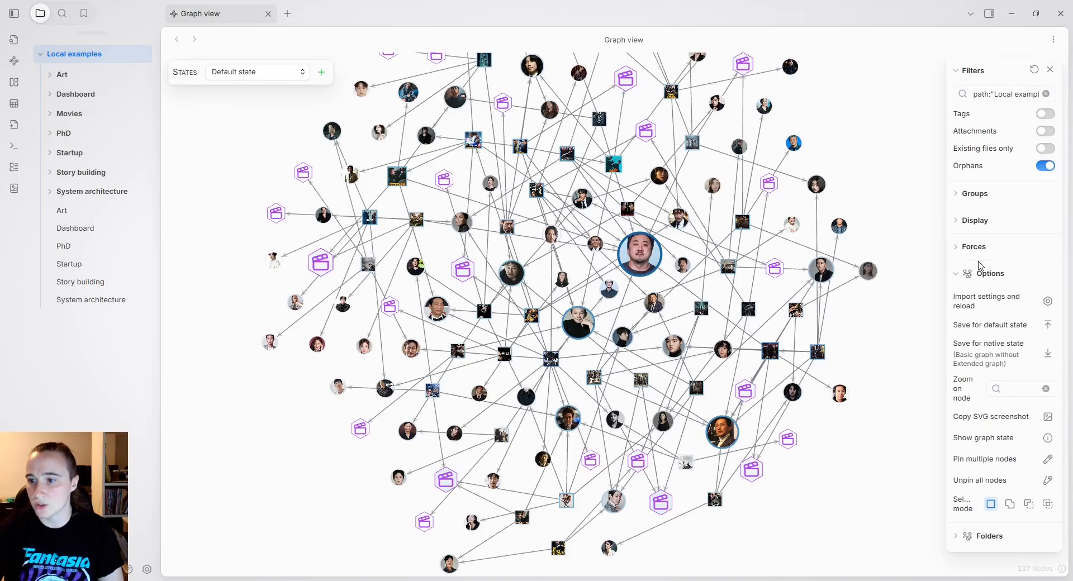
{"action": "left_click", "coordinate": [988, 273]}
{"action": "left_click", "coordinate": [986, 304]}
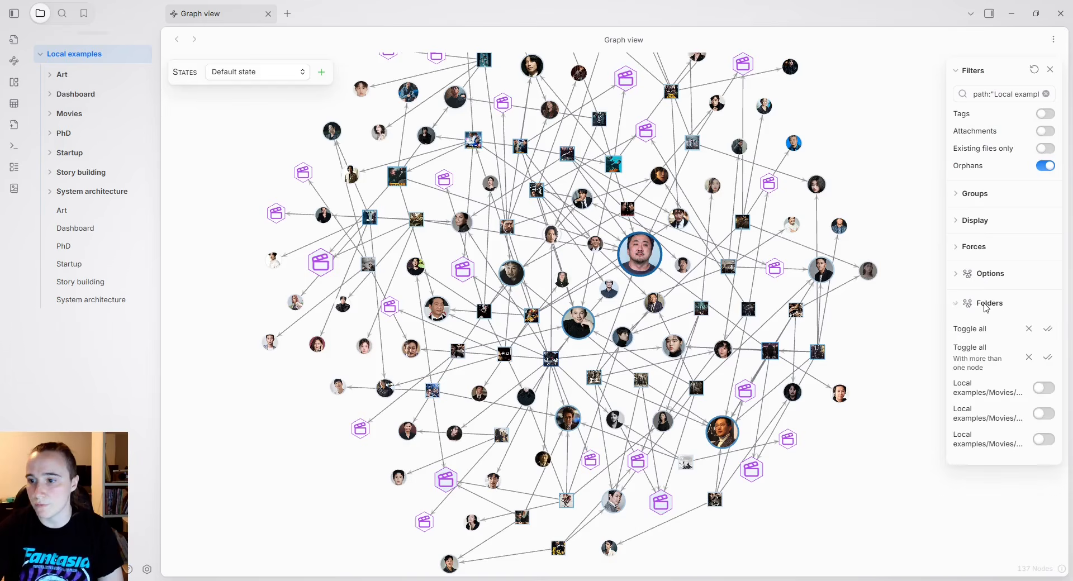
{"action": "left_click", "coordinate": [1043, 388]}
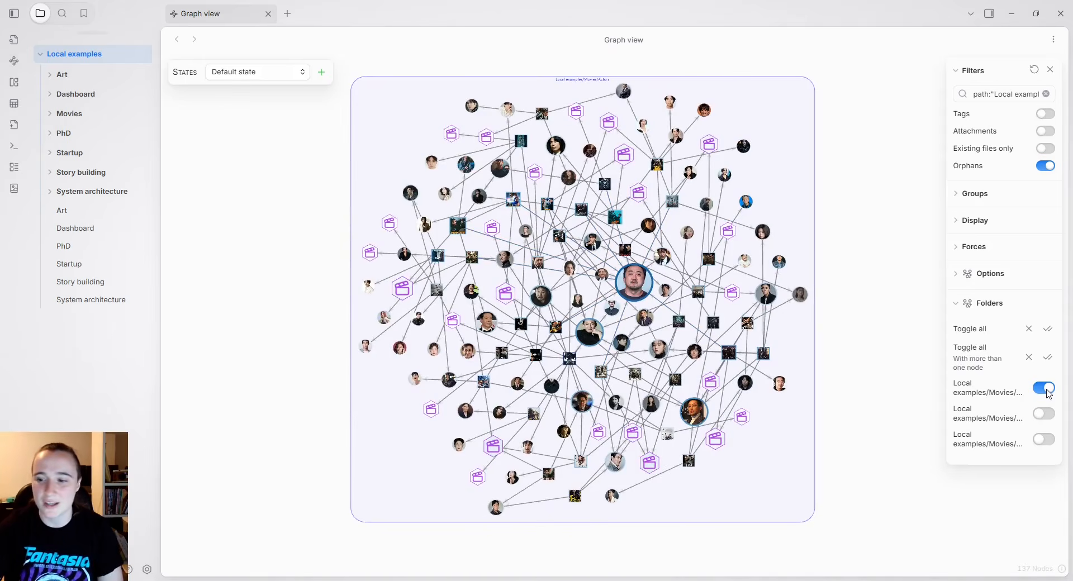
{"action": "left_click", "coordinate": [1042, 413]}
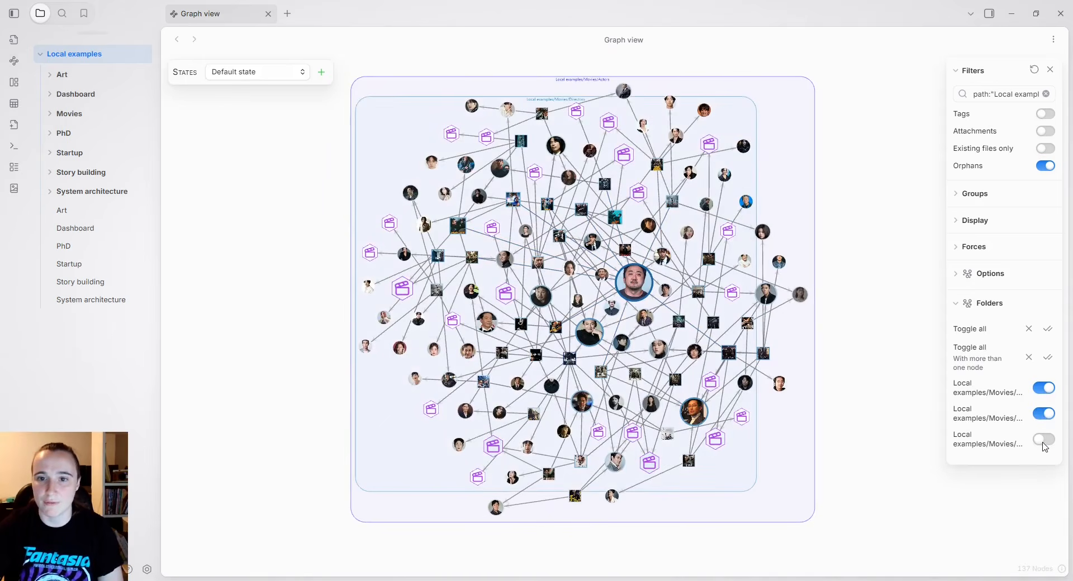
{"action": "left_click", "coordinate": [1044, 440]}
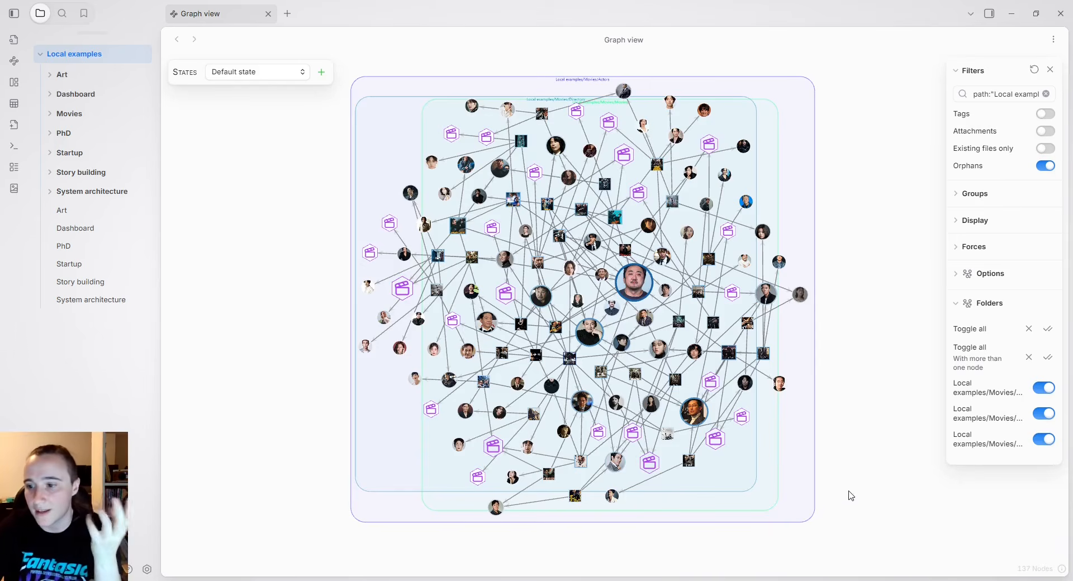
Enable the Focus feature for the global graph, expand its options, and reset the graph view with the graph controls closed.
{"action": "left_click", "coordinate": [147, 569]}
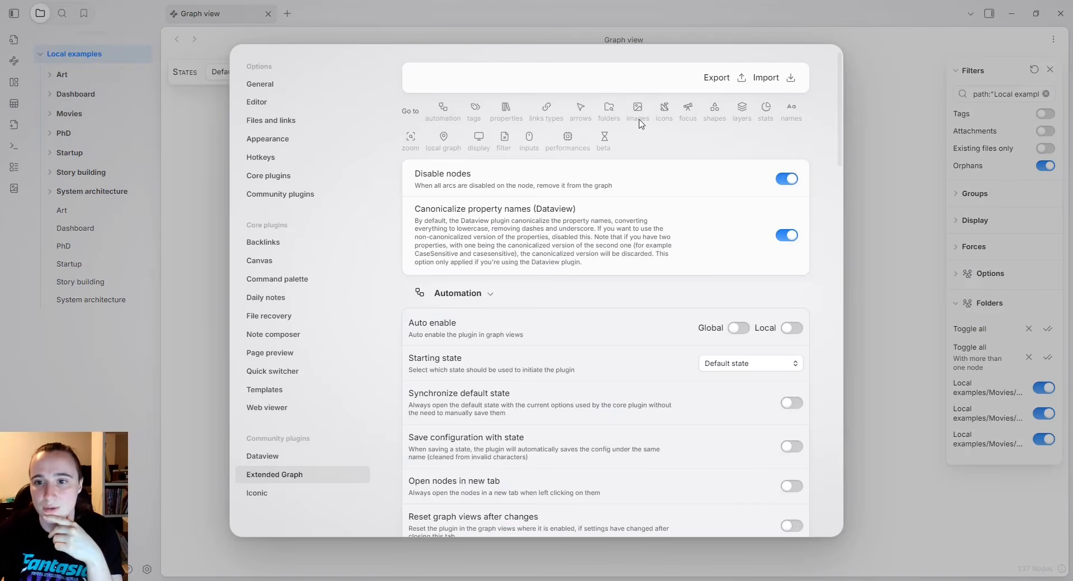
{"action": "left_click", "coordinate": [687, 110]}
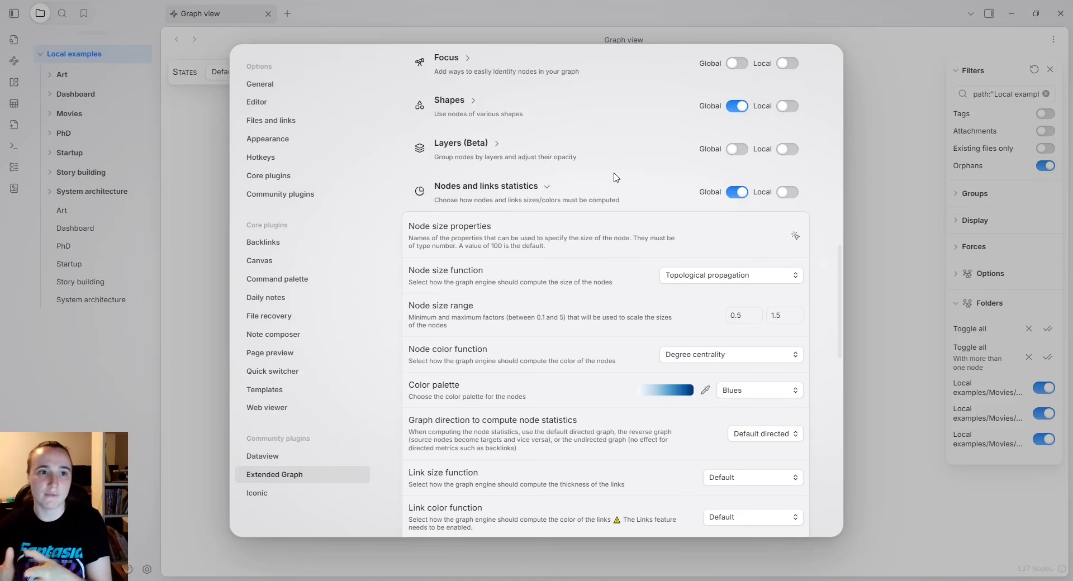
{"action": "scroll", "coordinate": [628, 122], "scroll_direction": "up", "scroll_amount": 1}
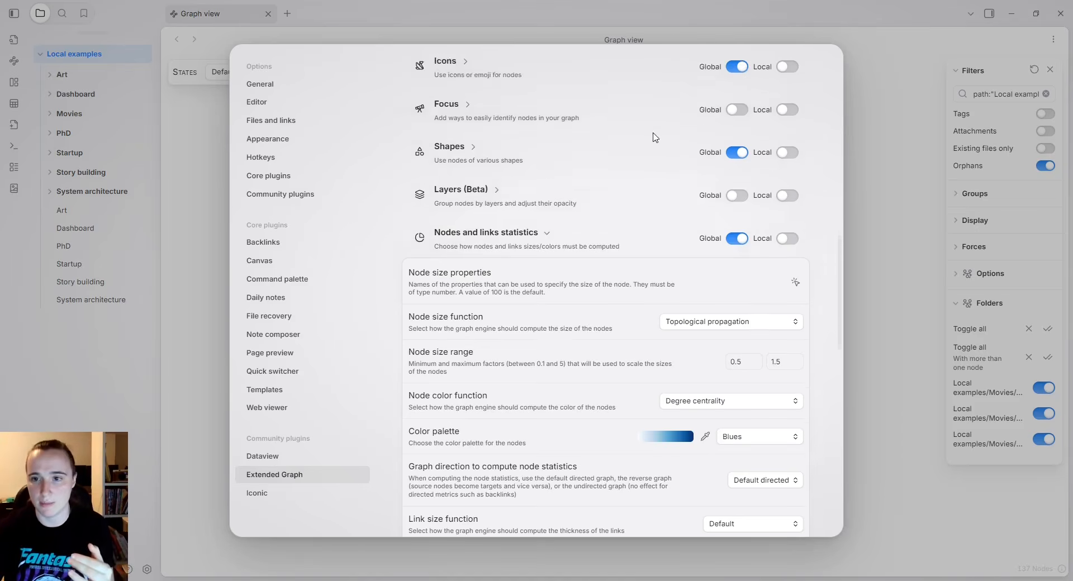
{"action": "left_click", "coordinate": [737, 119]}
{"action": "left_click", "coordinate": [467, 115]}
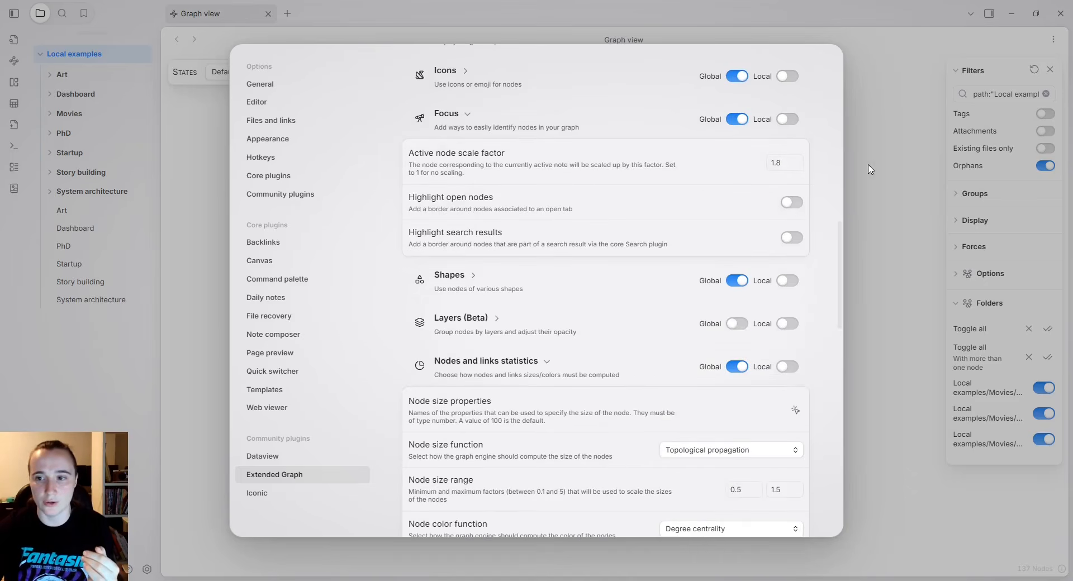
{"action": "left_click", "coordinate": [905, 156]}
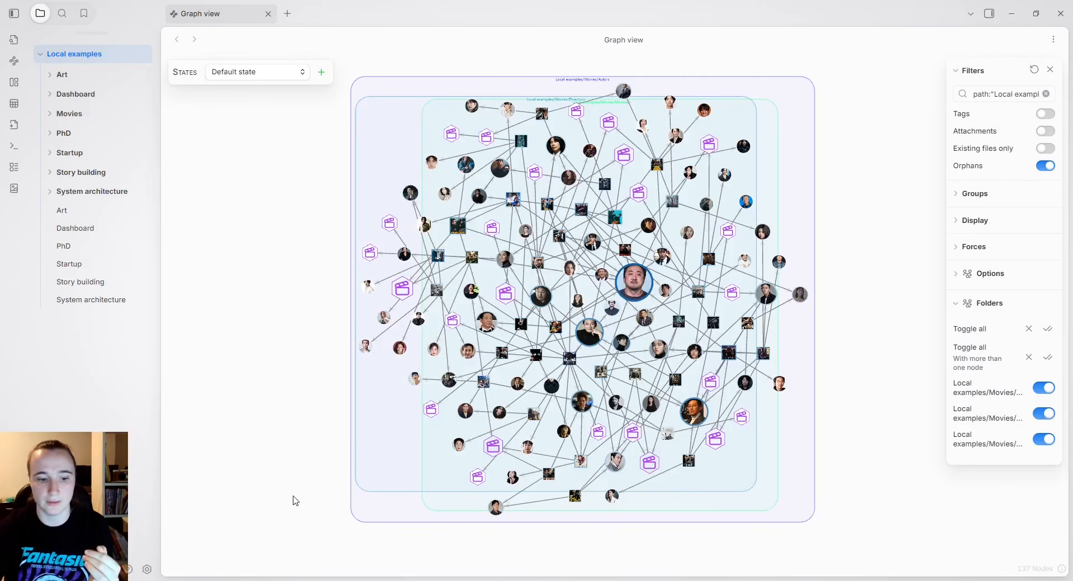
{"action": "left_click", "coordinate": [1050, 70]}
{"action": "left_click", "coordinate": [1049, 134]}
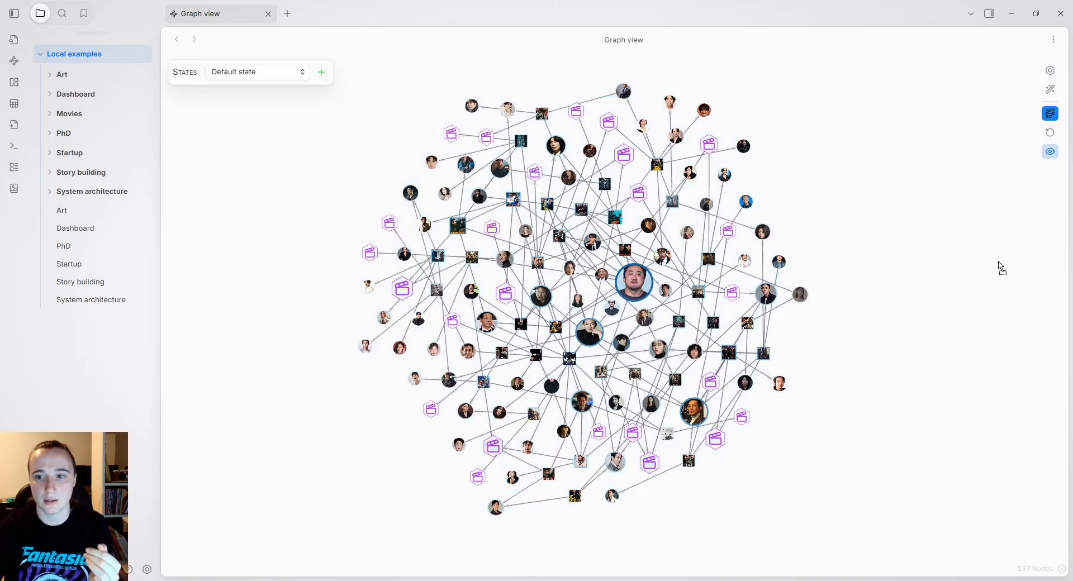
Turn off Nodes and links statistics for the global graph and return to the reset graph view.
{"action": "left_click", "coordinate": [146, 570]}
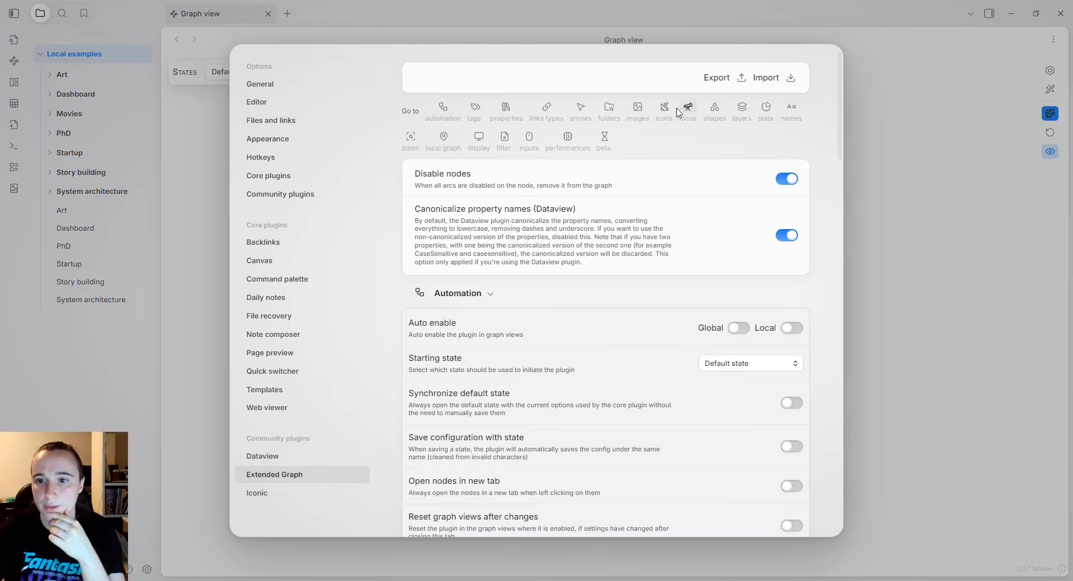
{"action": "left_click", "coordinate": [764, 112]}
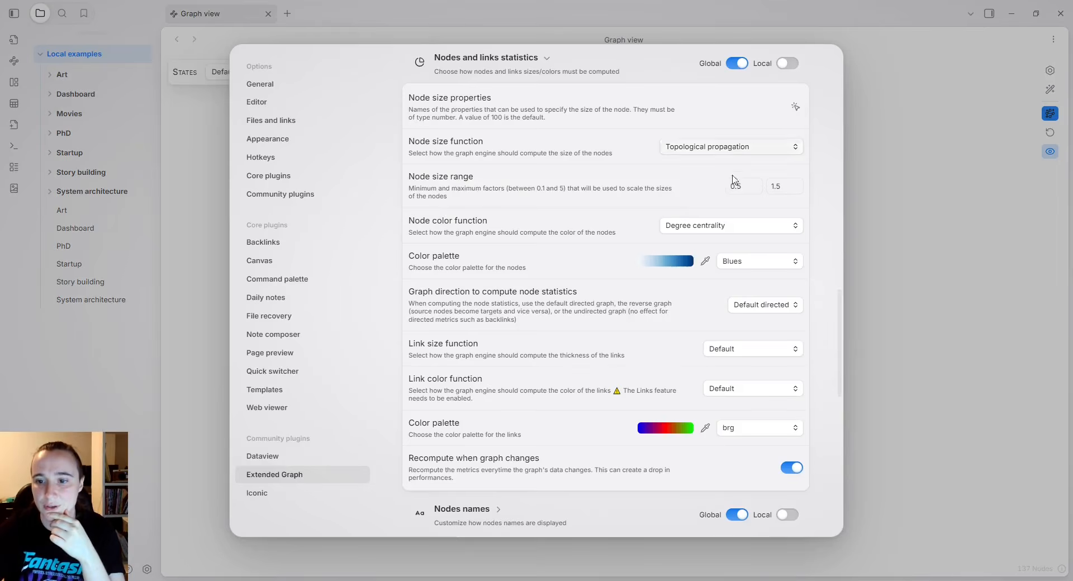
{"action": "scroll", "coordinate": [734, 180], "scroll_direction": "up", "scroll_amount": 2}
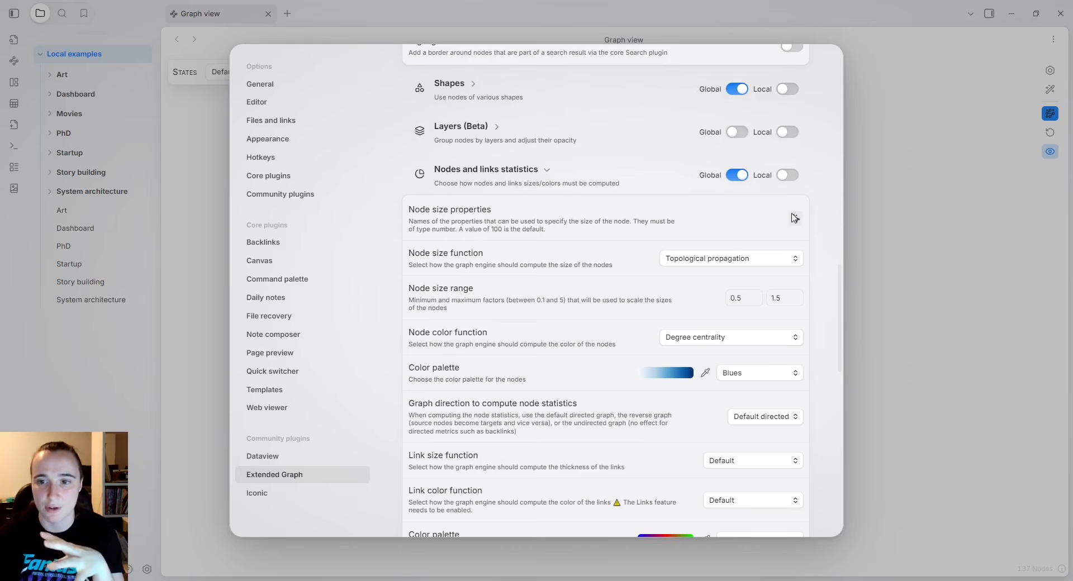
{"action": "left_click", "coordinate": [971, 171]}
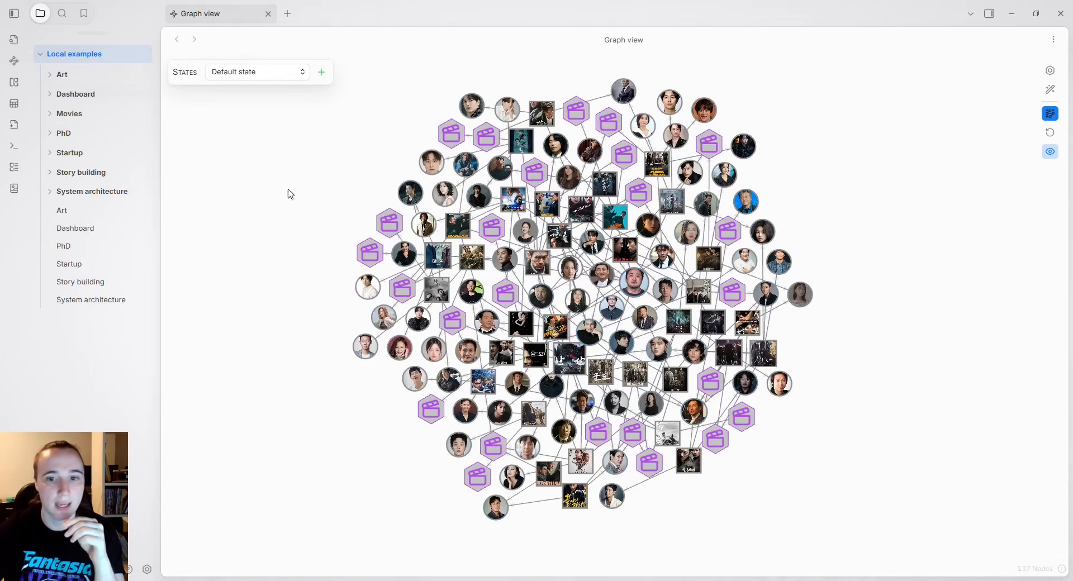
Open the Ma Dong-seok and Asura - The City of Madness notes from the graph and place them in a split pane beside it.
{"action": "left_click", "coordinate": [634, 282]}
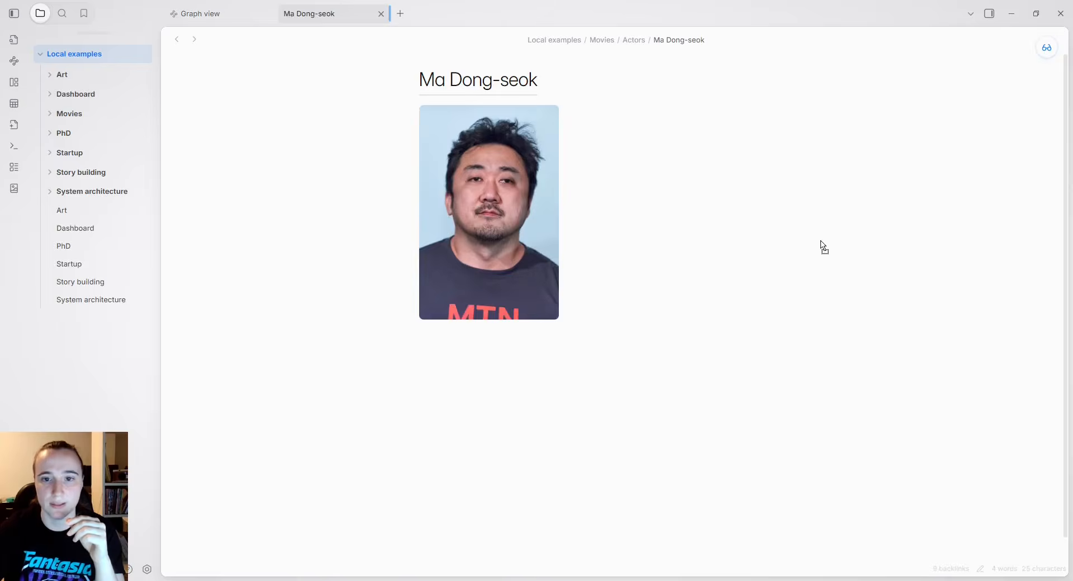
{"action": "left_click_drag", "start_coordinate": [823, 246], "coordinate": [939, 257]}
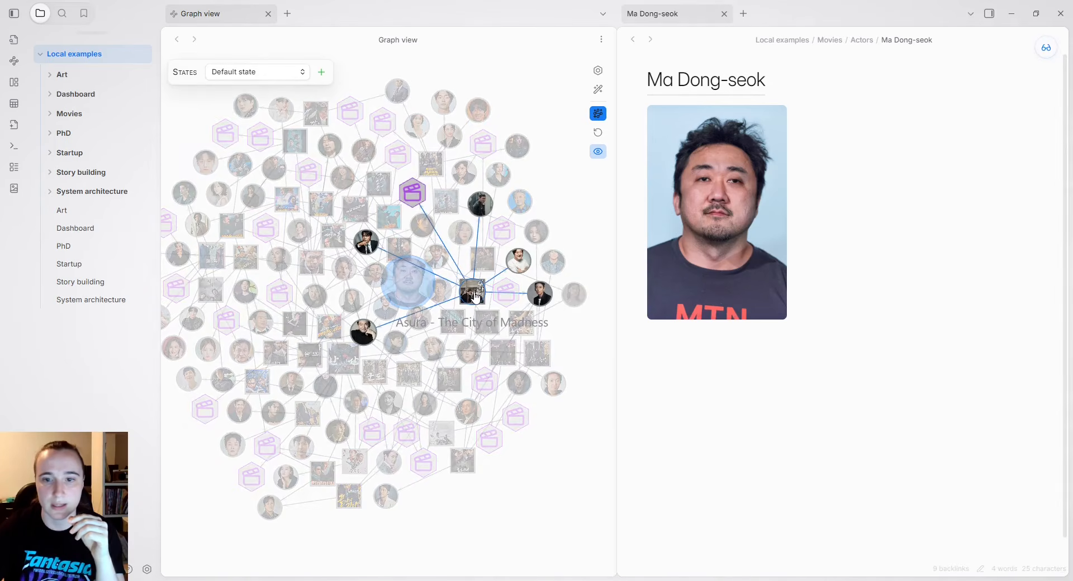
{"action": "left_click", "coordinate": [474, 297]}
{"action": "left_click_drag", "start_coordinate": [321, 15], "coordinate": [743, 17]}
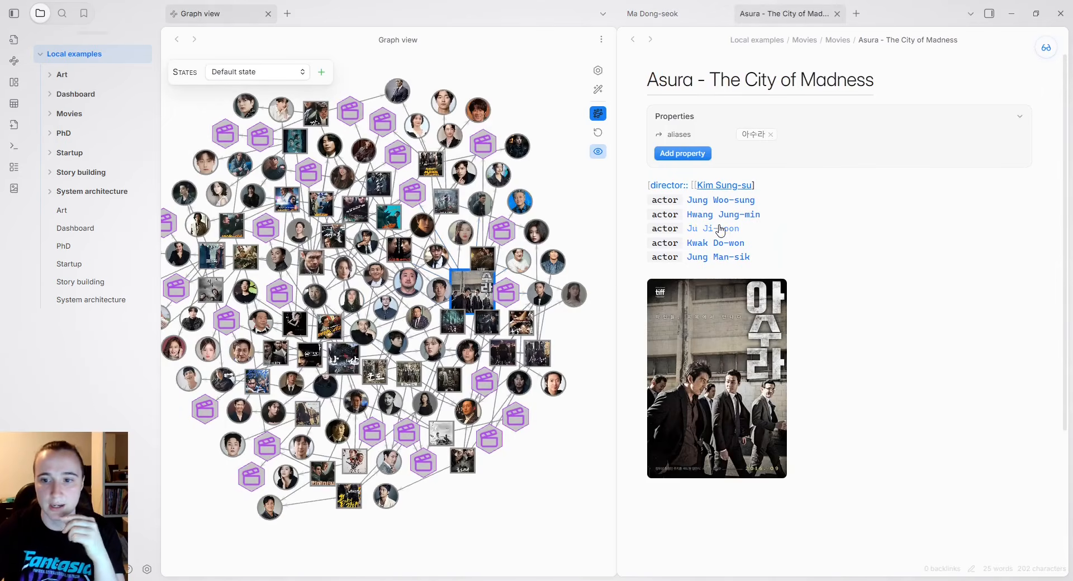
Follow the Ju Ji-hoon actor link from the Asura note in reading view and show the linked mentions of the opened note.
{"action": "left_click", "coordinate": [720, 234]}
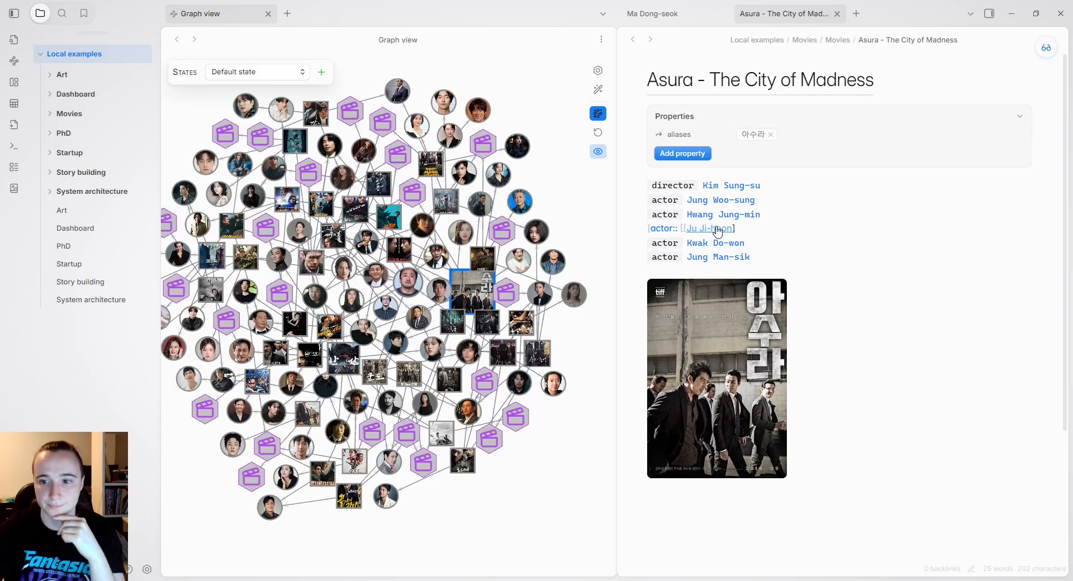
{"action": "left_click", "coordinate": [1042, 53]}
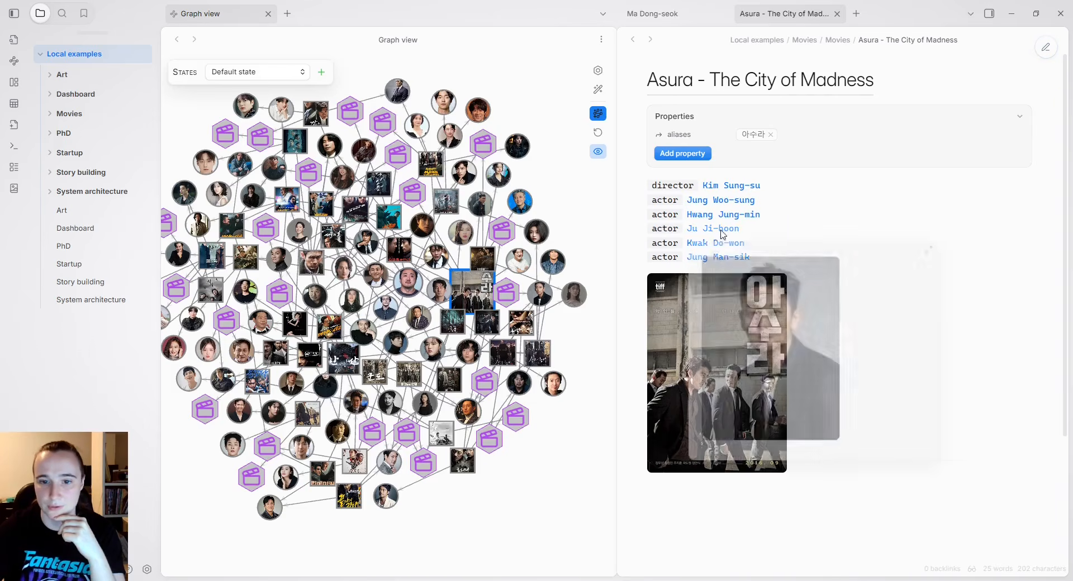
{"action": "left_click", "coordinate": [724, 229]}
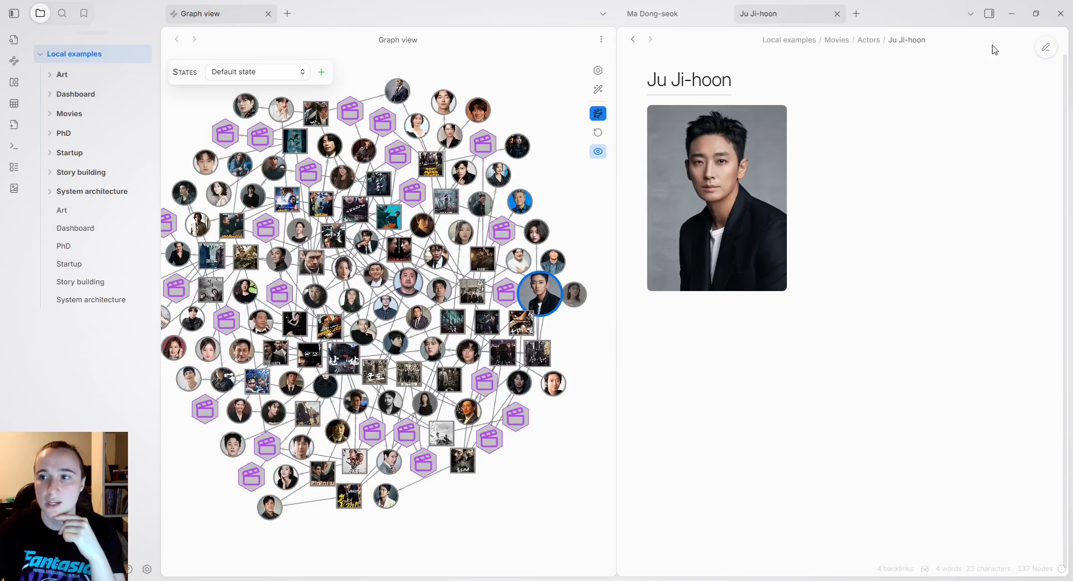
{"action": "left_click", "coordinate": [988, 14]}
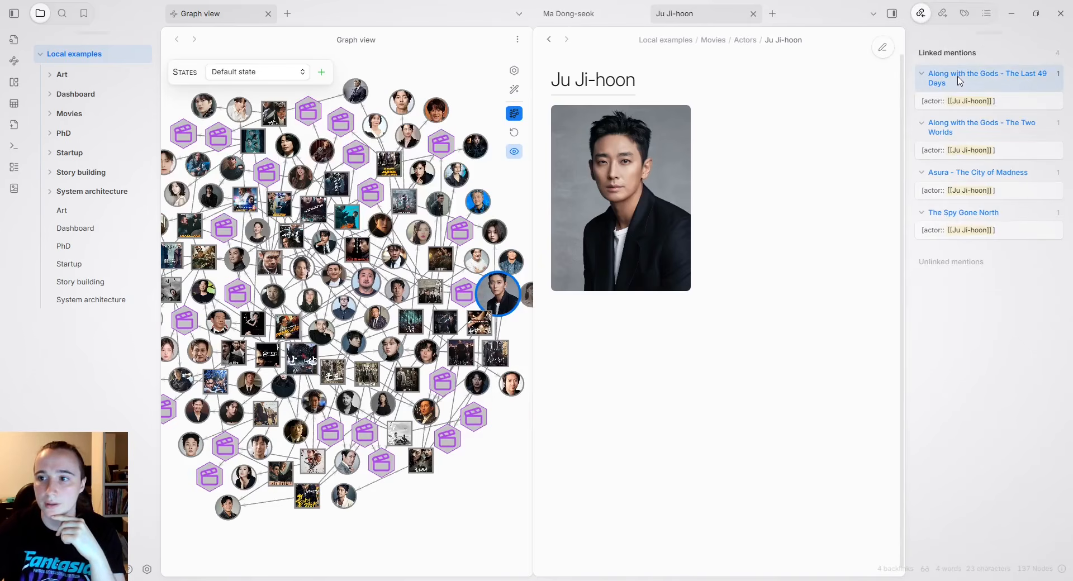
Open the Along with the Gods - The Last 49 Days mention, follow its outgoing link to Ha Jung-woo, and switch between the Ma Dong-seok and Ha Jung-woo notes.
{"action": "left_click", "coordinate": [961, 80]}
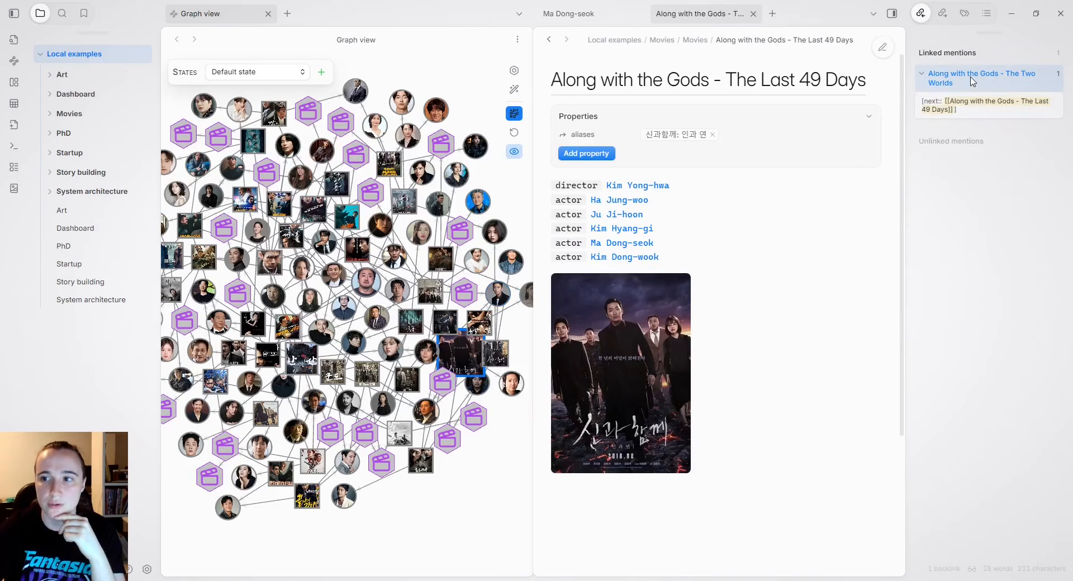
{"action": "left_click", "coordinate": [943, 14]}
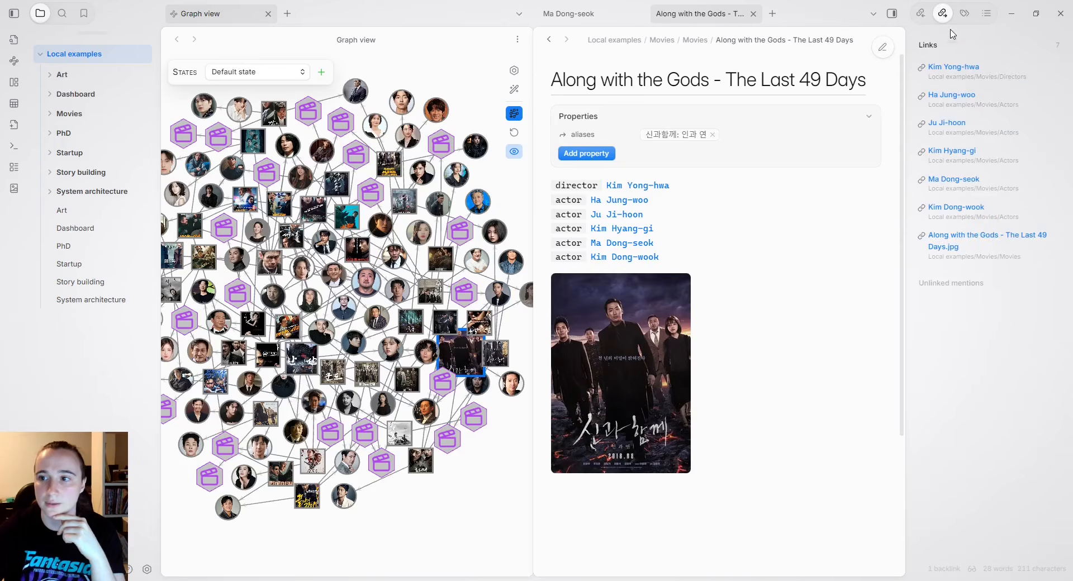
{"action": "left_click", "coordinate": [958, 93]}
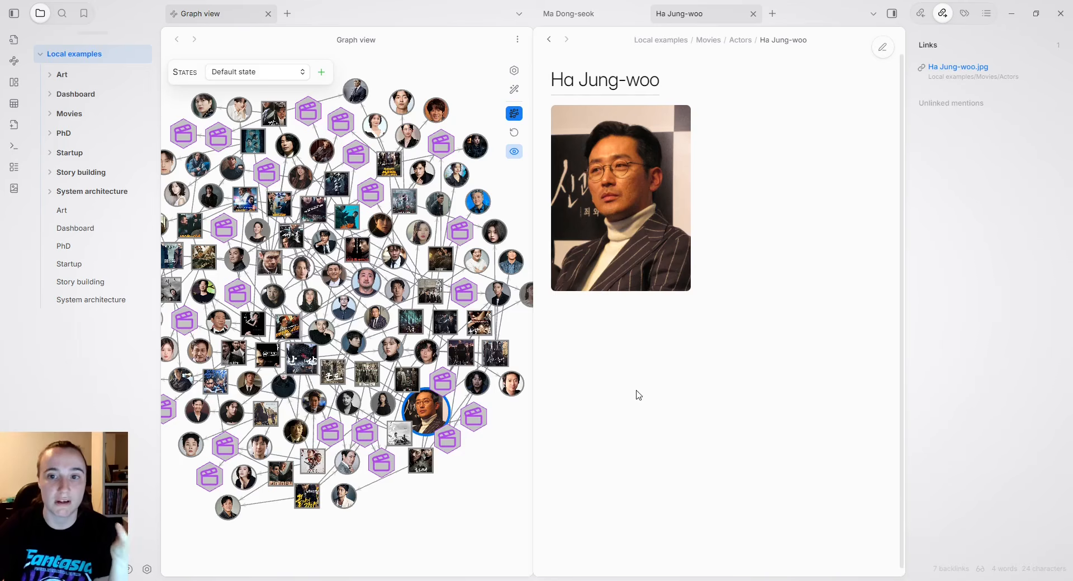
{"action": "left_click", "coordinate": [598, 14]}
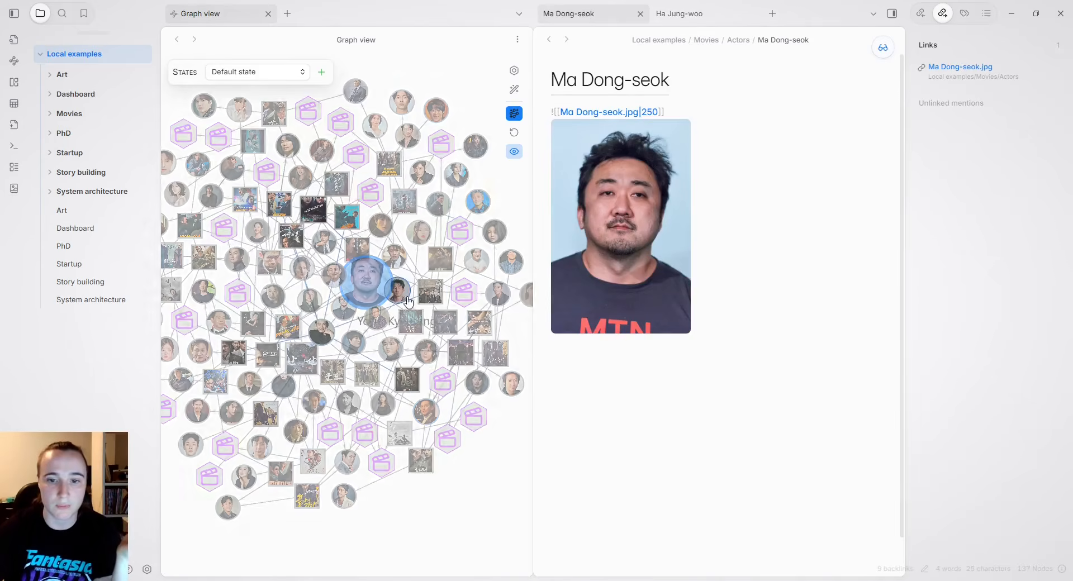
{"action": "left_click", "coordinate": [692, 14]}
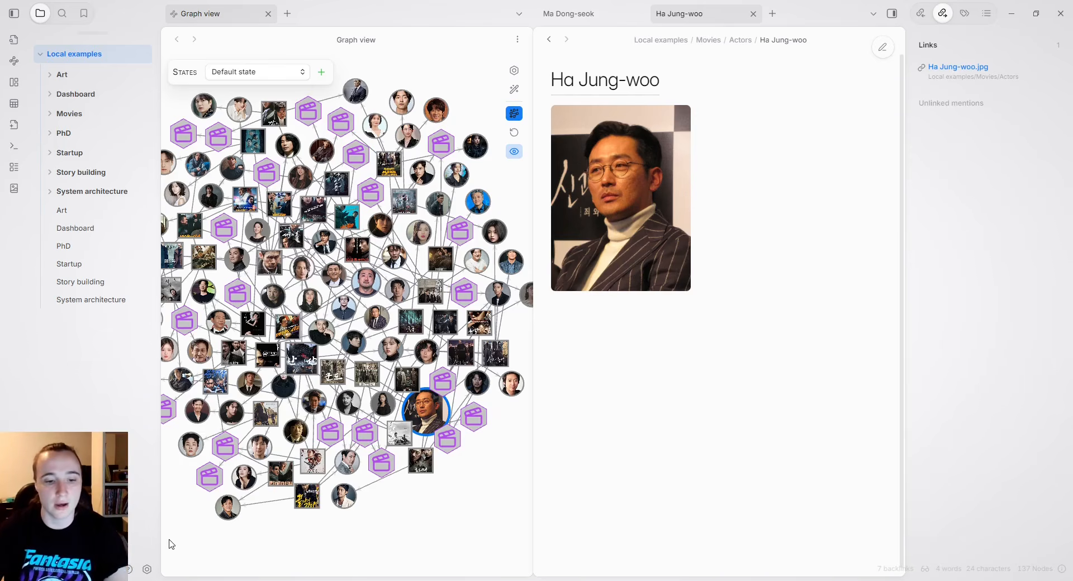
Enable Highlight open nodes and Highlight search results in the Focus options and reset the graph view.
{"action": "left_click", "coordinate": [147, 570]}
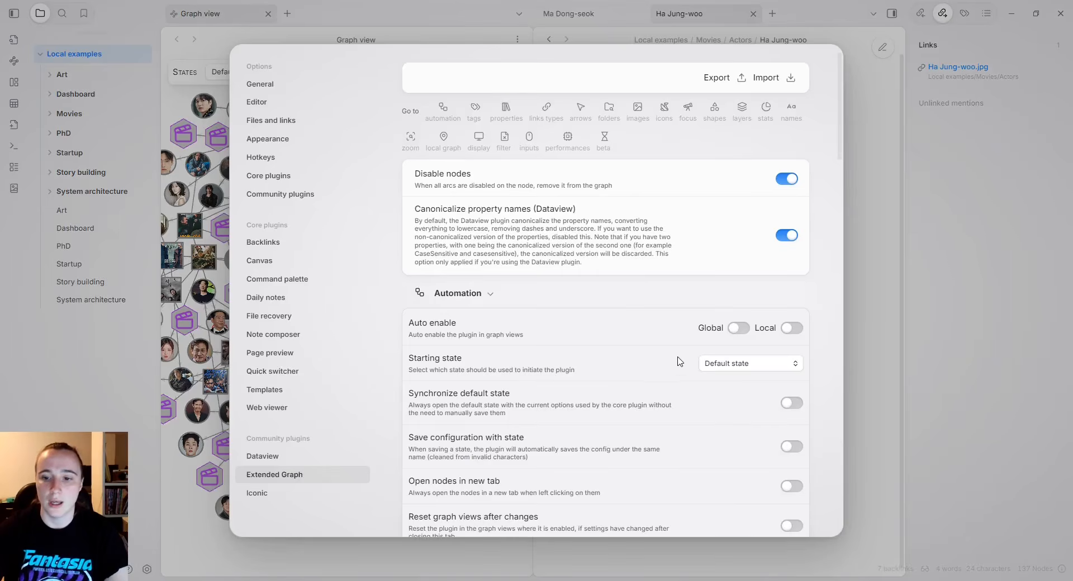
{"action": "scroll", "coordinate": [680, 365], "scroll_direction": "down", "scroll_amount": 15}
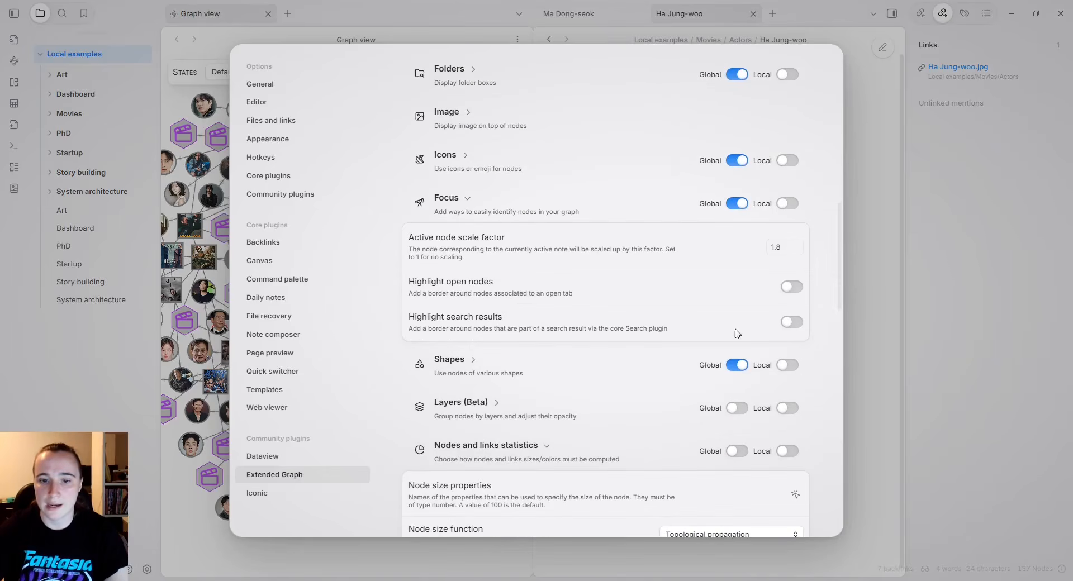
{"action": "left_click", "coordinate": [790, 288]}
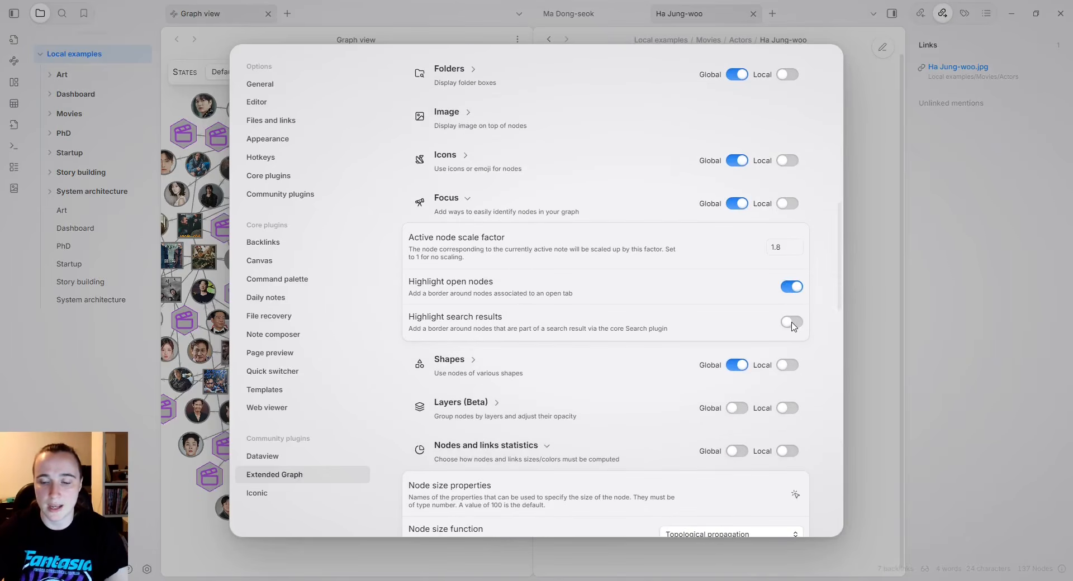
{"action": "left_click", "coordinate": [791, 322]}
{"action": "left_click", "coordinate": [864, 286]}
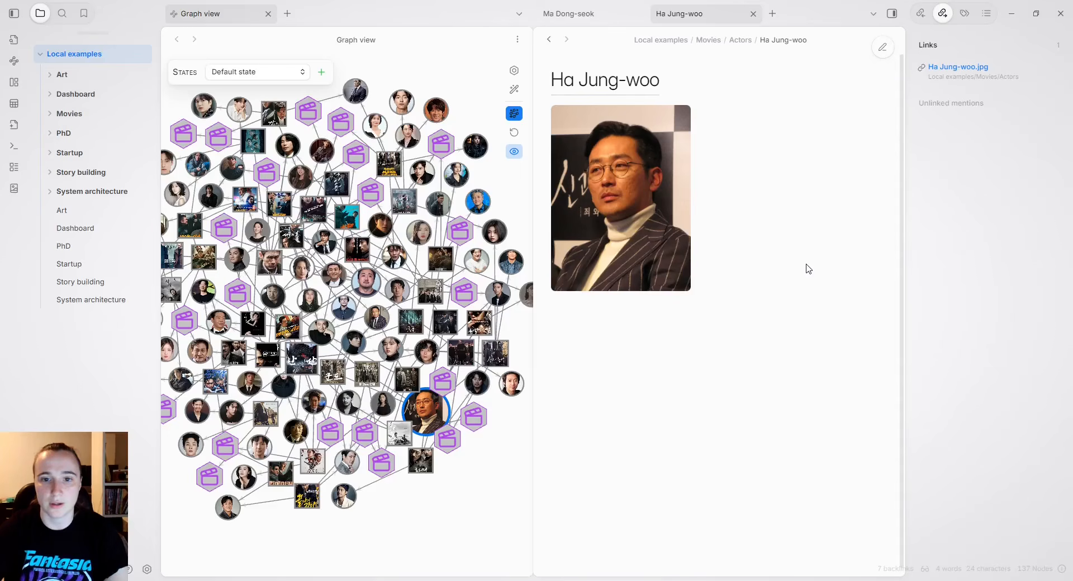
{"action": "left_click", "coordinate": [514, 133]}
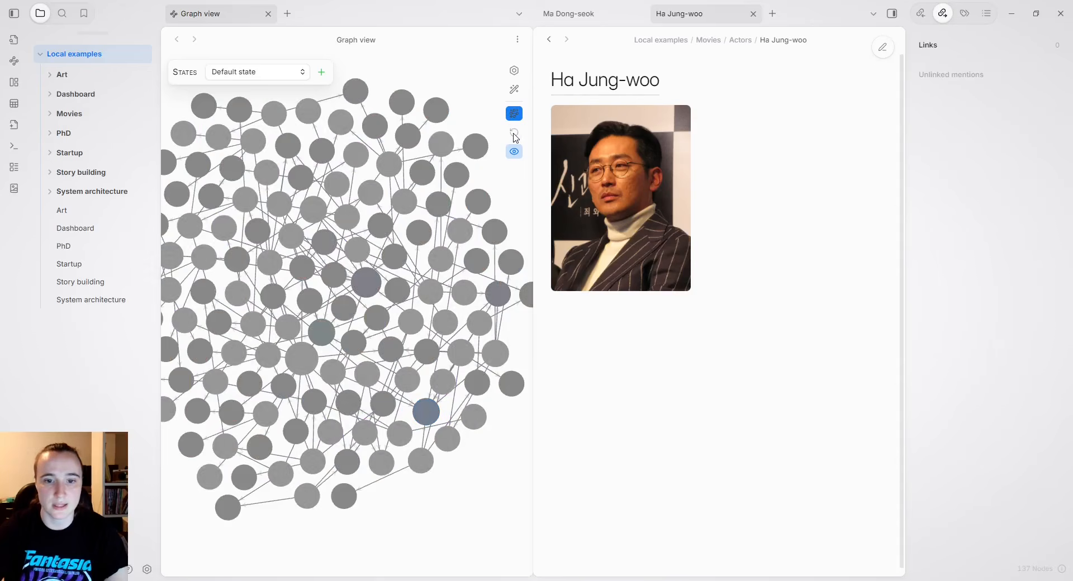
Search the vault for "lee sun" to highlight the matching nodes in the graph.
{"action": "scroll", "coordinate": [466, 430], "scroll_direction": "up", "scroll_amount": 2}
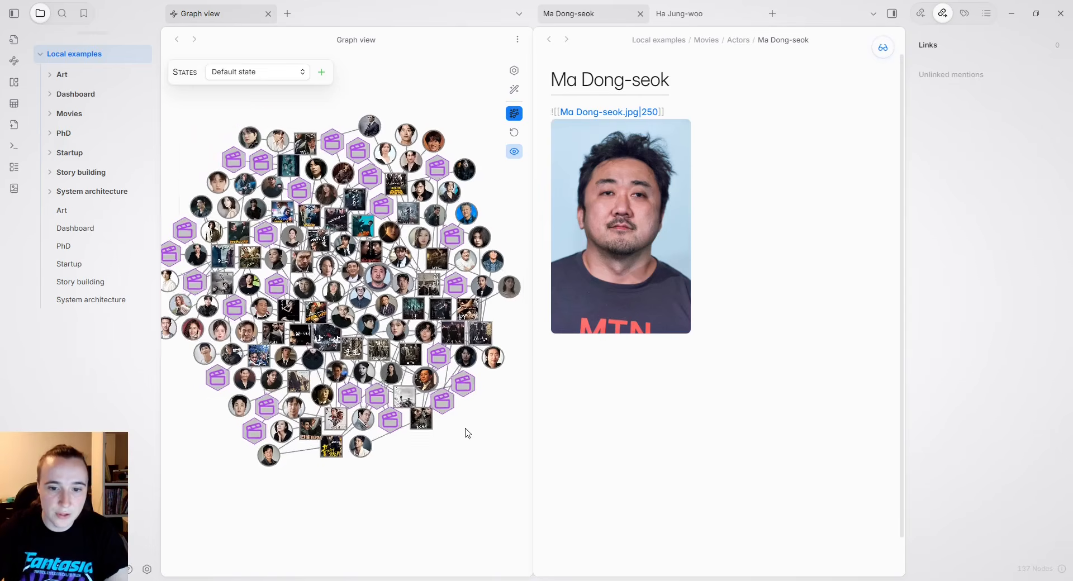
{"action": "left_click_drag", "start_coordinate": [467, 430], "coordinate": [489, 456]}
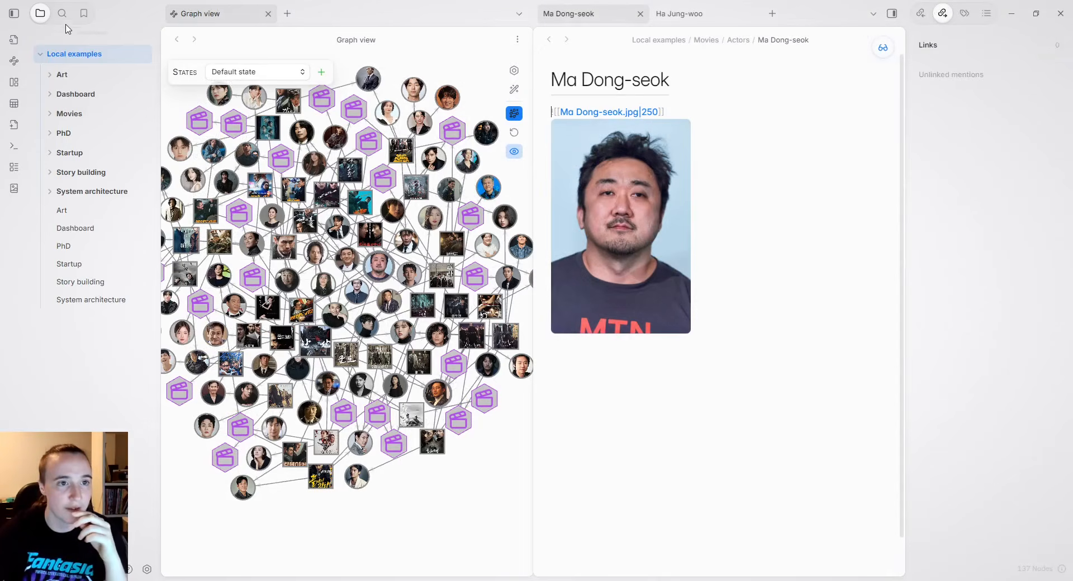
{"action": "left_click", "coordinate": [62, 13]}
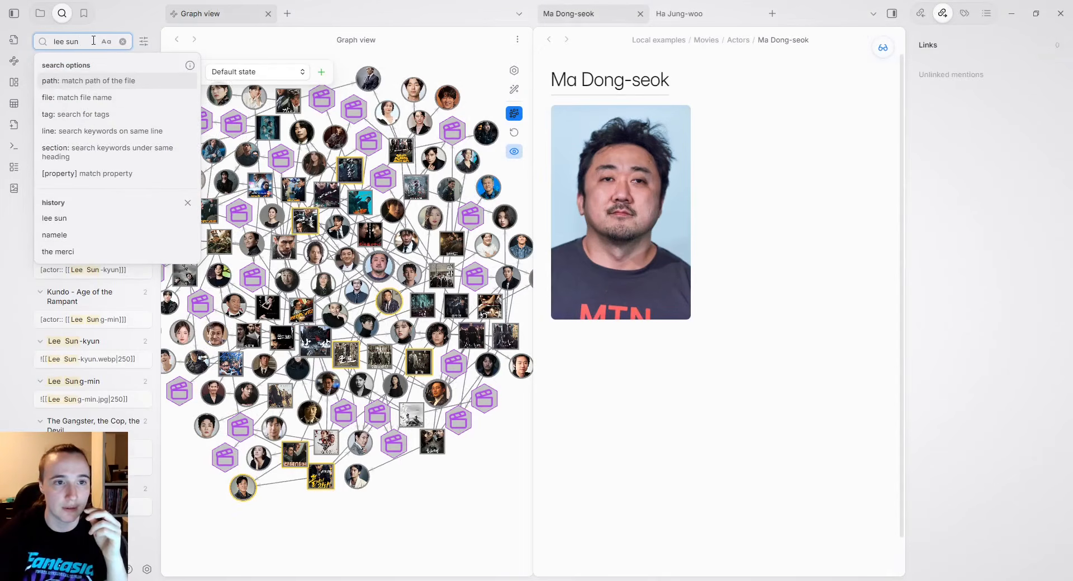
{"action": "left_click", "coordinate": [103, 33]}
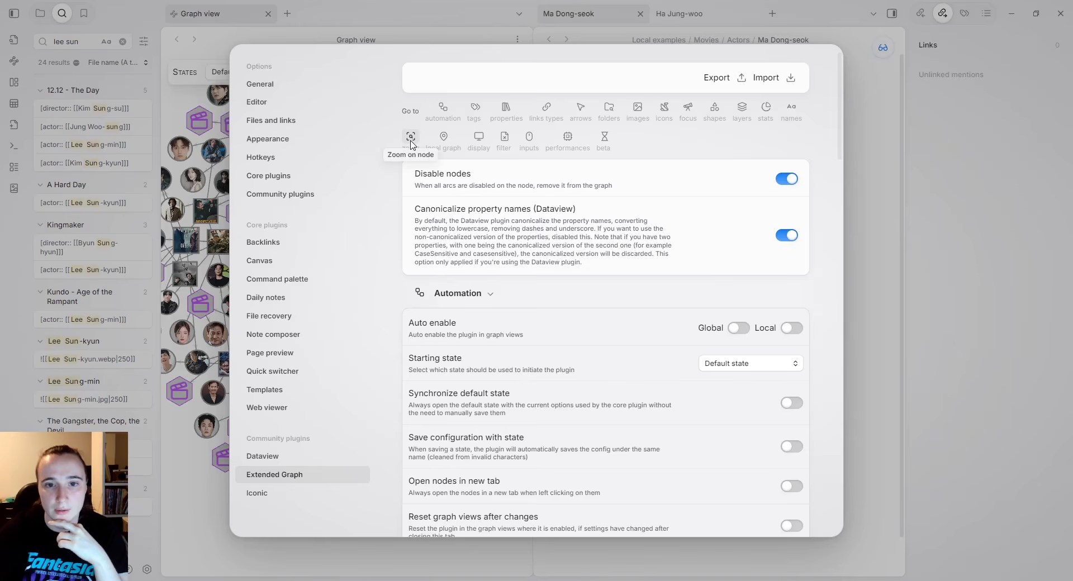
Show the Zoom scale option of the Zoom on node feature in the Extended Graph settings.
{"action": "left_click", "coordinate": [411, 141]}
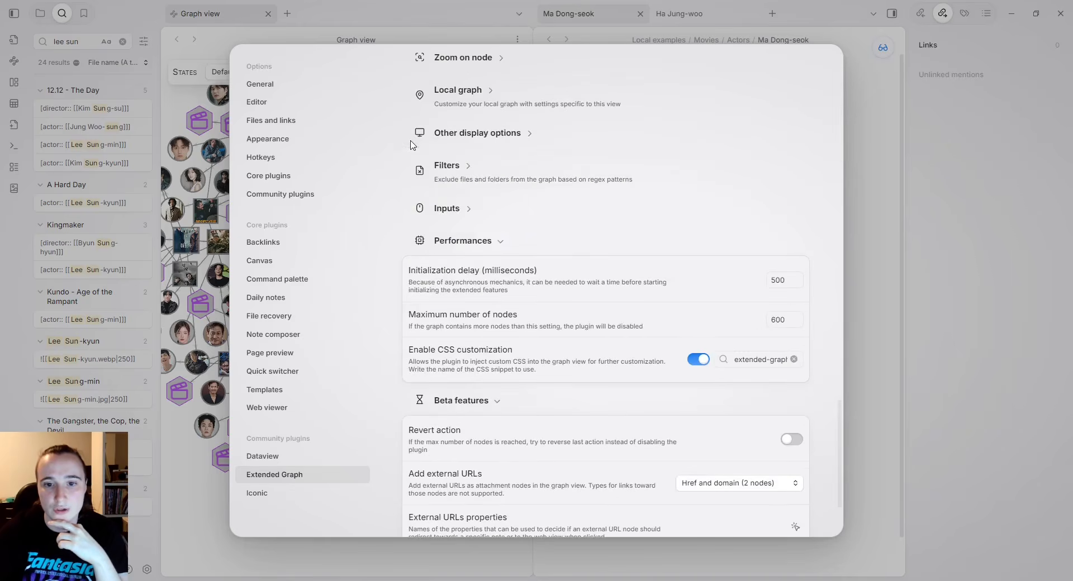
{"action": "left_click", "coordinate": [499, 58]}
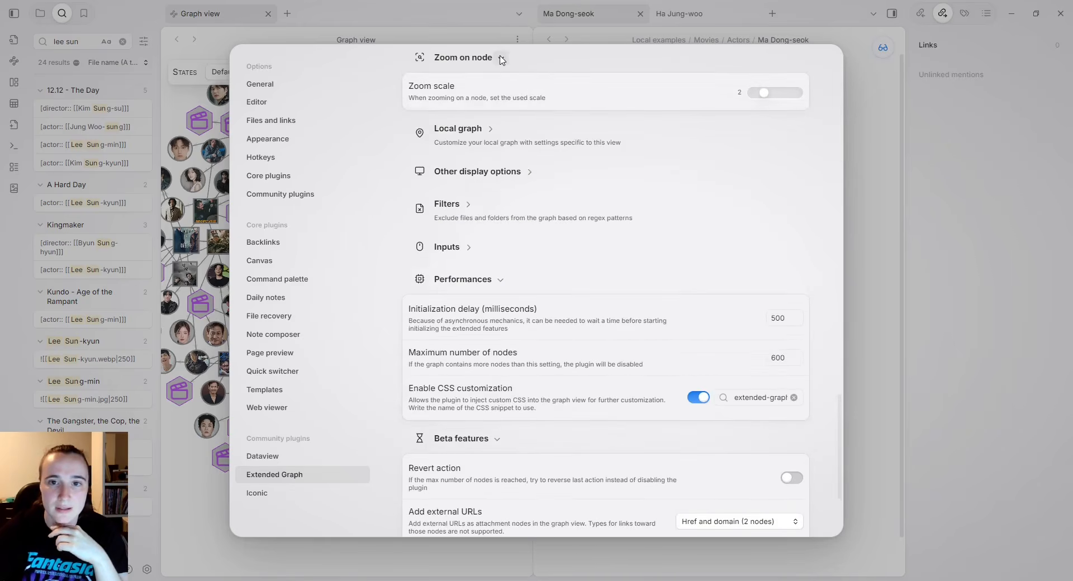
{"action": "left_click", "coordinate": [877, 130]}
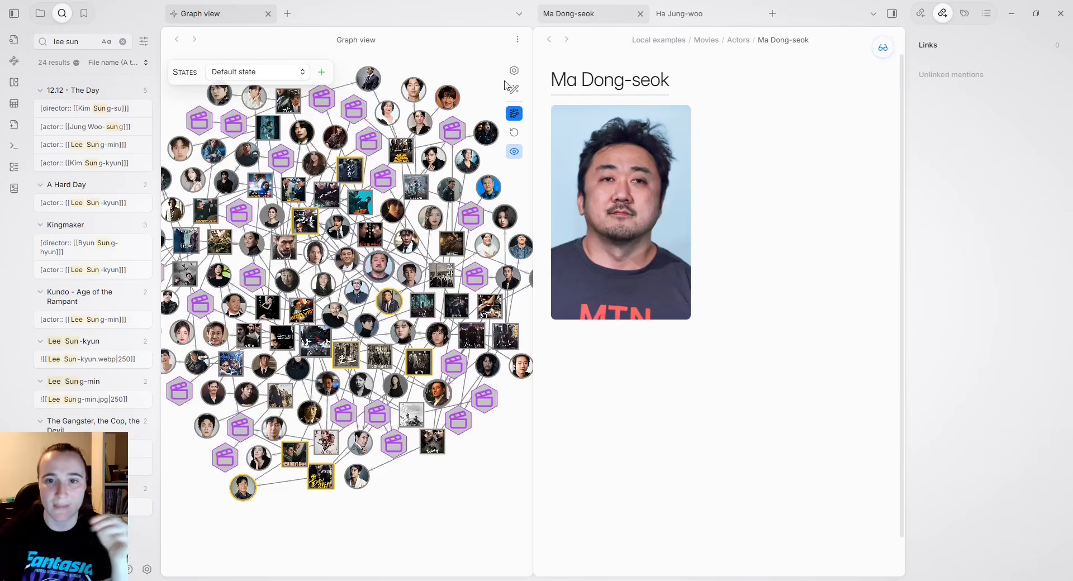
Close both notes beside the graph and zoom on the Cha Tae-hyun node using the graph's Zoom on node option.
{"action": "left_click", "coordinate": [639, 13]}
{"action": "left_click", "coordinate": [639, 13]}
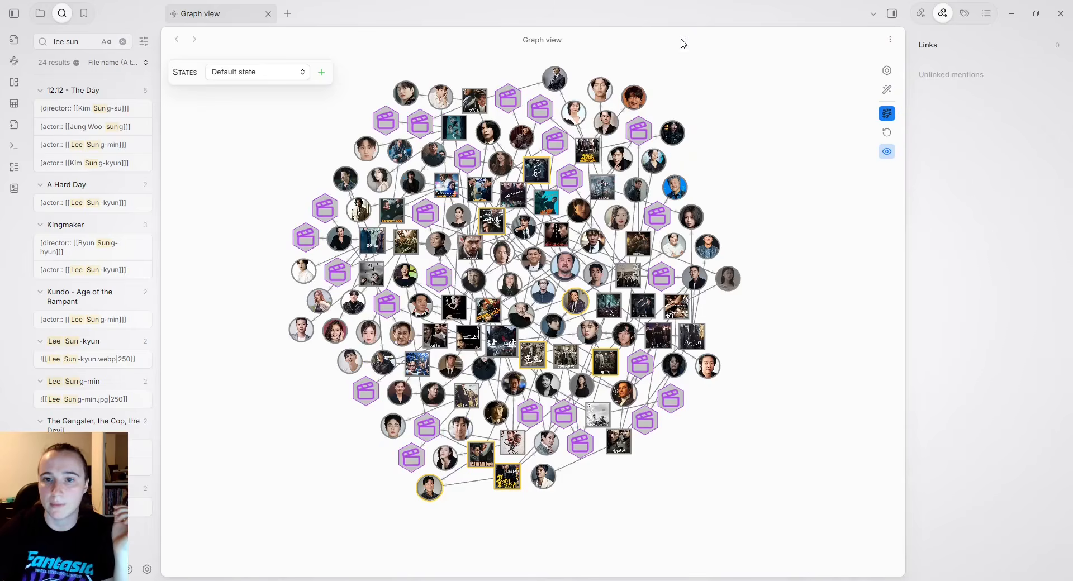
{"action": "left_click", "coordinate": [886, 71]}
{"action": "left_click", "coordinate": [835, 274]}
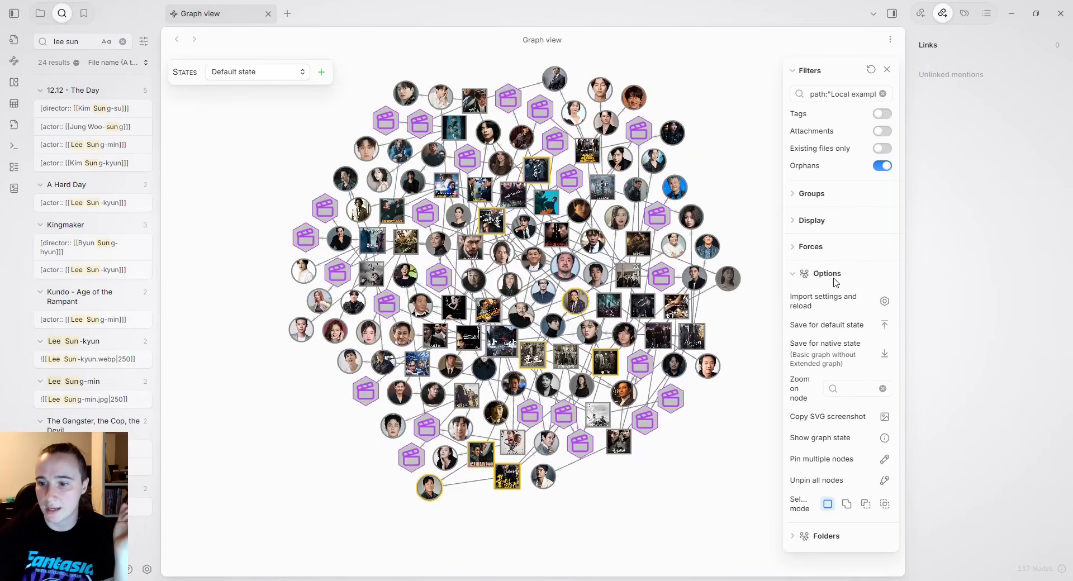
{"action": "left_click", "coordinate": [861, 388]}
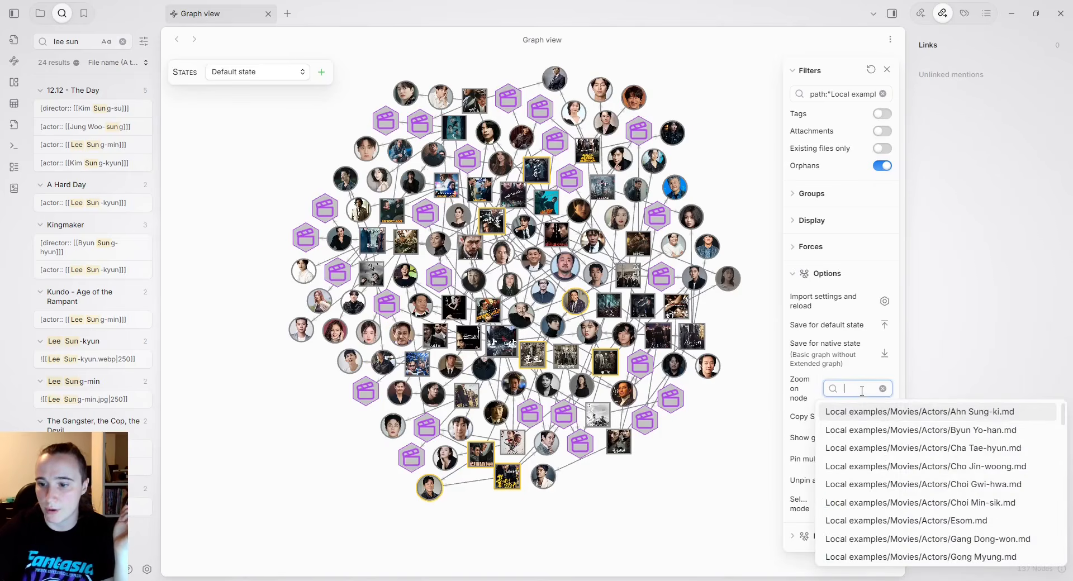
{"action": "left_click", "coordinate": [937, 449]}
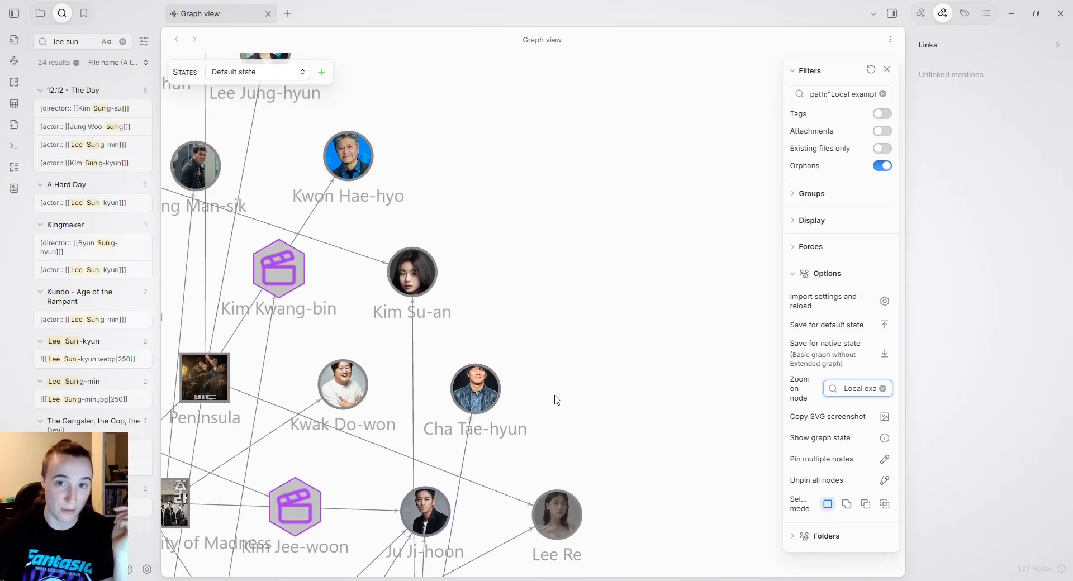
{"action": "left_click_drag", "start_coordinate": [554, 399], "coordinate": [570, 340]}
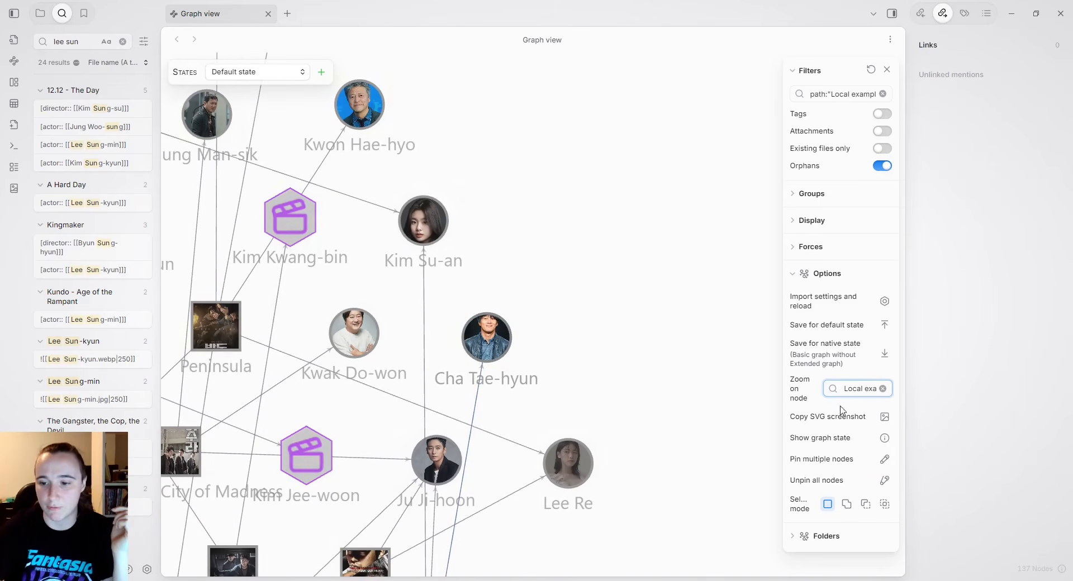
Zoom the graph on the Im Si-wan node, then clear the node search and return to the whole graph.
{"action": "left_click", "coordinate": [881, 389]}
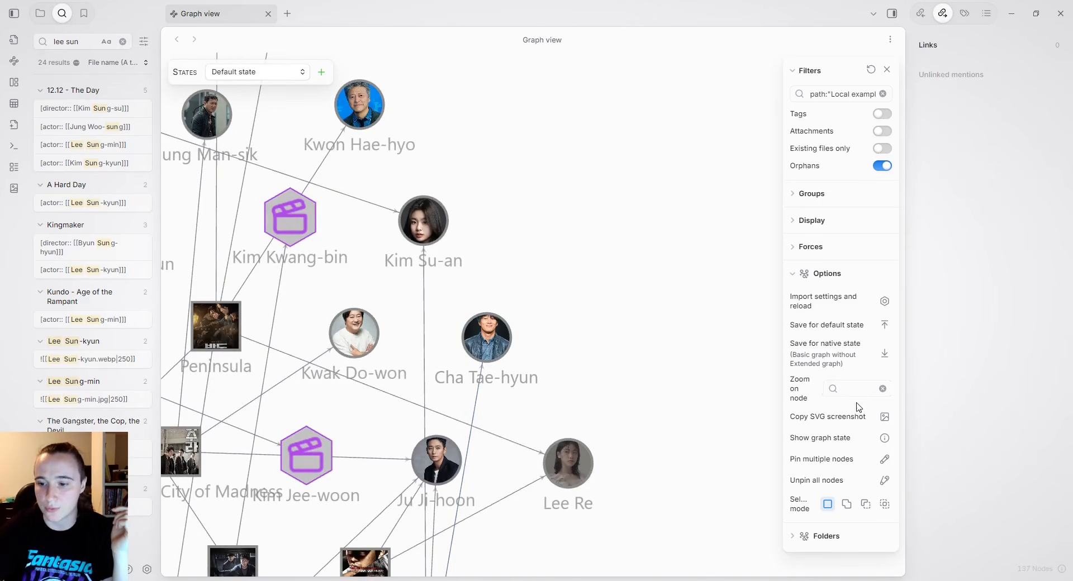
{"action": "left_click", "coordinate": [855, 388]}
{"action": "scroll", "coordinate": [920, 458], "scroll_direction": "down", "scroll_amount": 1}
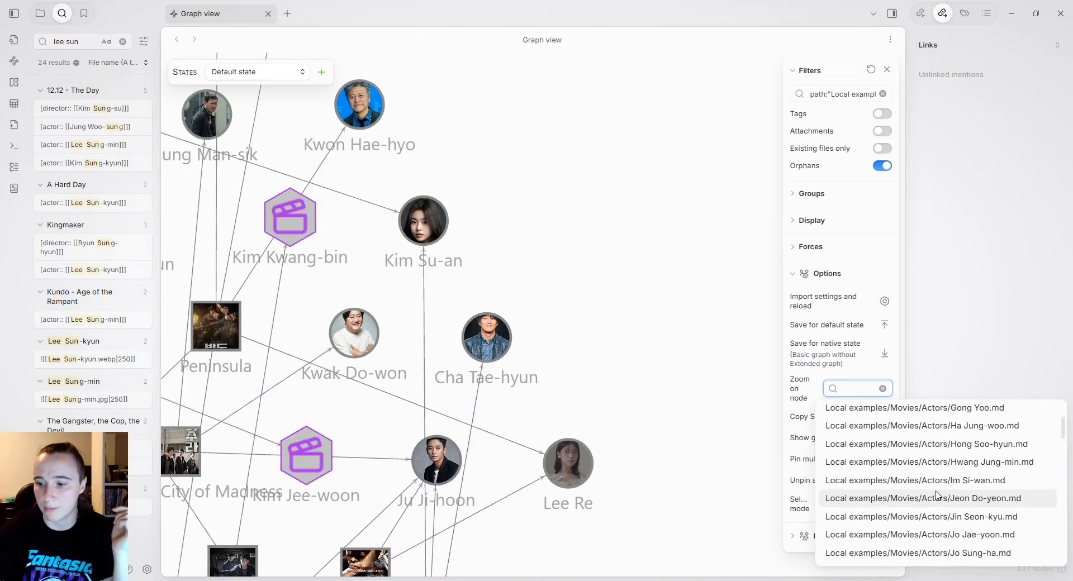
{"action": "left_click", "coordinate": [916, 479]}
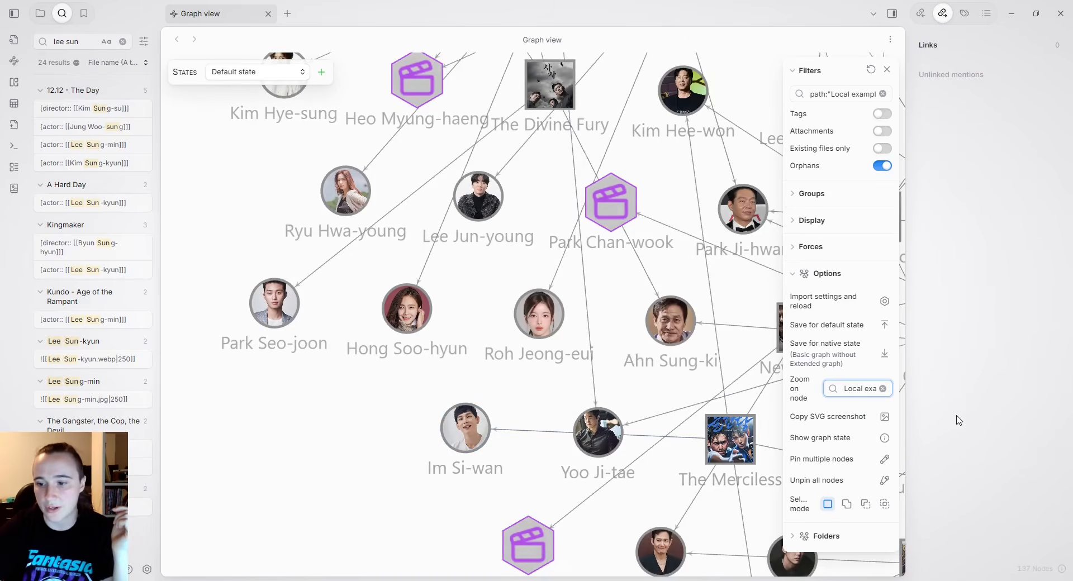
{"action": "left_click", "coordinate": [888, 390]}
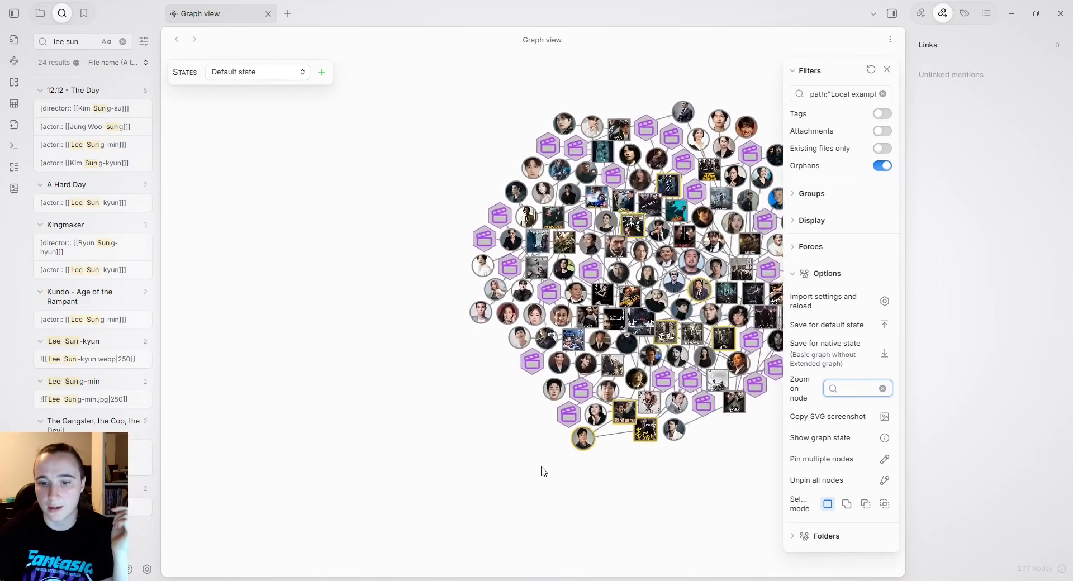
Enable Color based on depth in the Local graph section of the Extended Graph settings.
{"action": "left_click", "coordinate": [148, 571]}
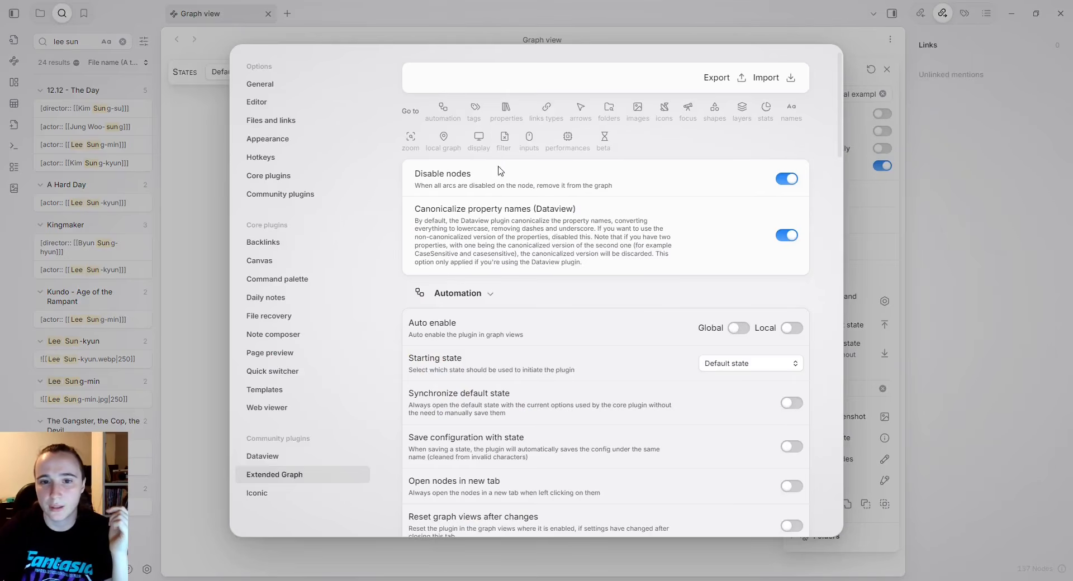
{"action": "left_click", "coordinate": [442, 139]}
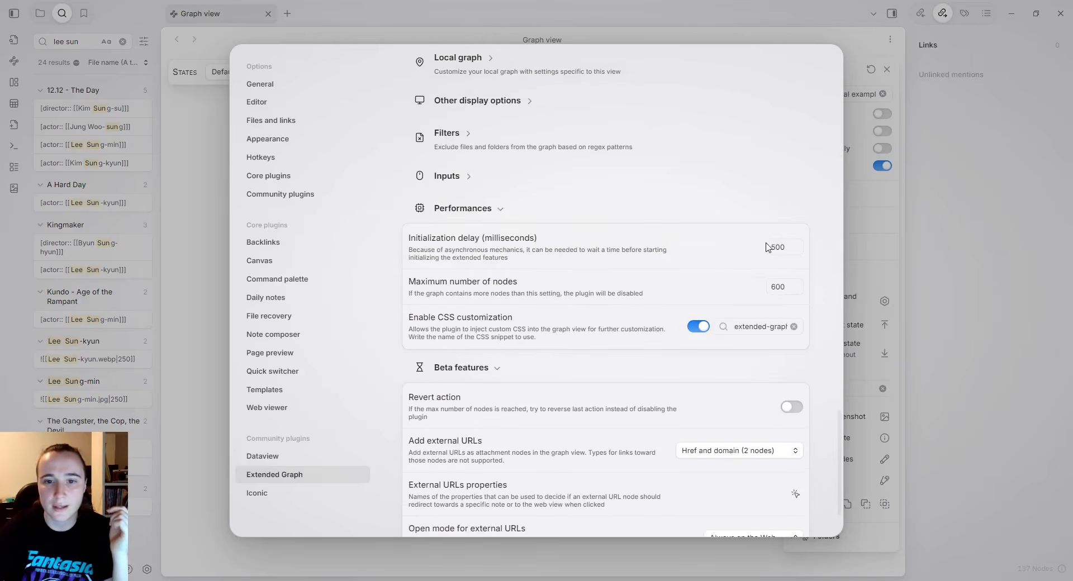
{"action": "left_click", "coordinate": [485, 59]}
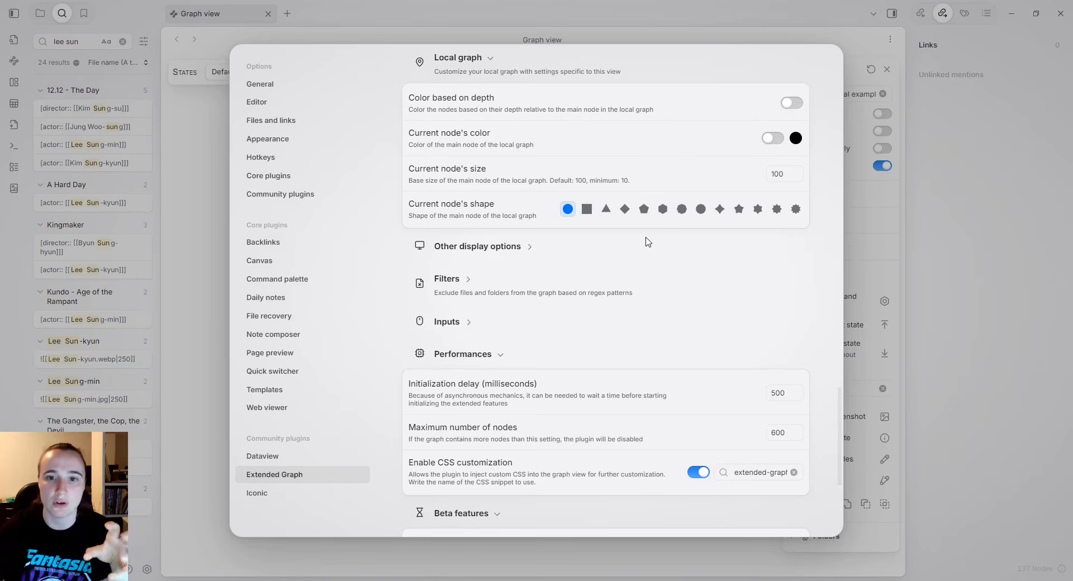
{"action": "left_click", "coordinate": [791, 103]}
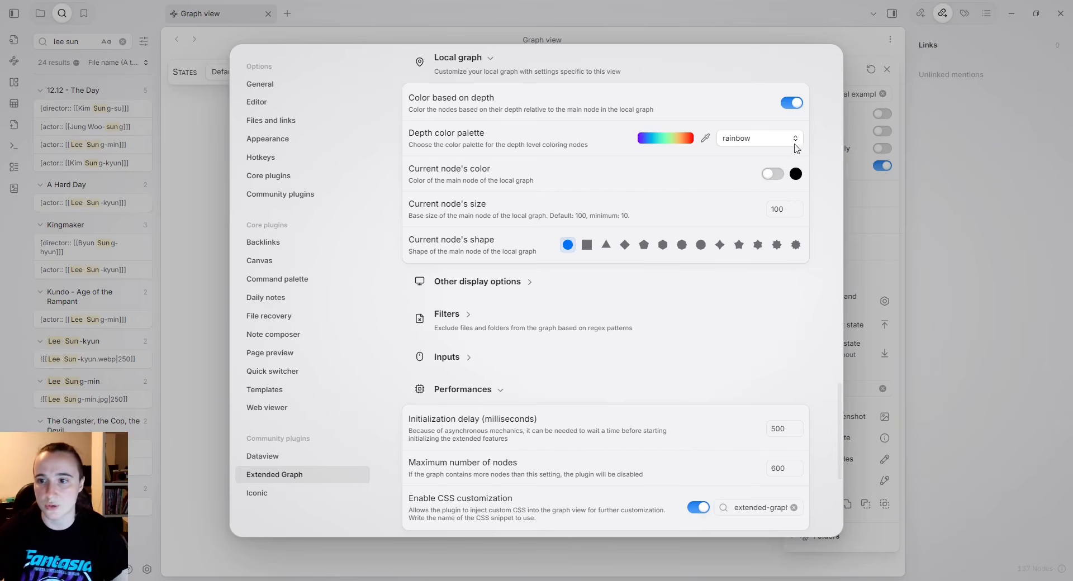
{"action": "left_click", "coordinate": [846, 56]}
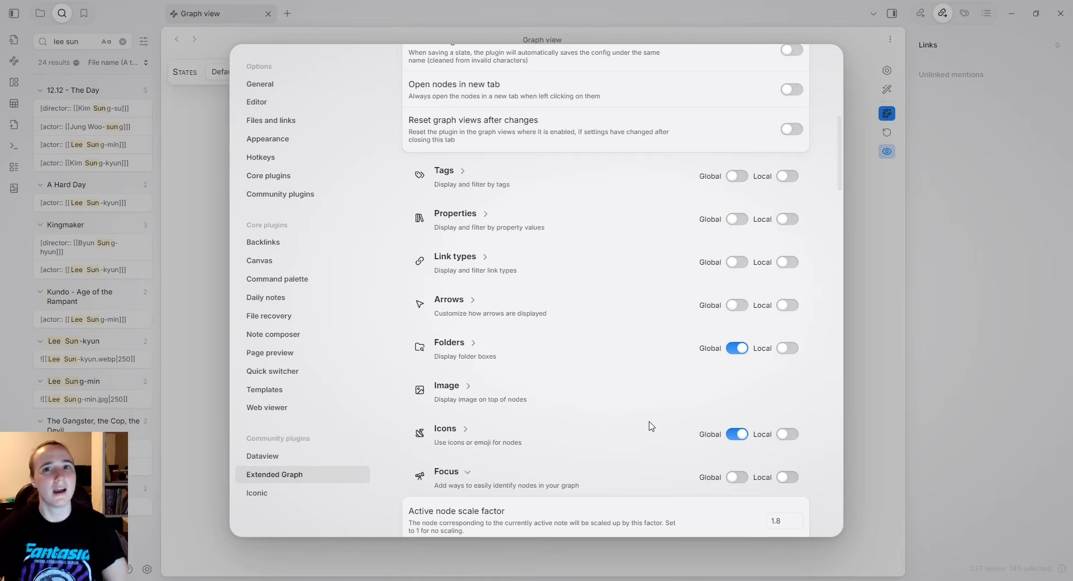